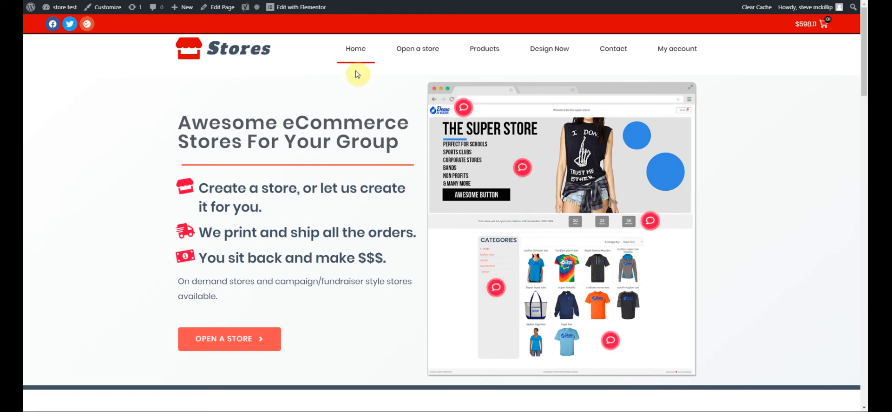
- Bring up the registered custom stores in the site's admin area and open the Super Store's page in a separate browser tab
click(664, 55)
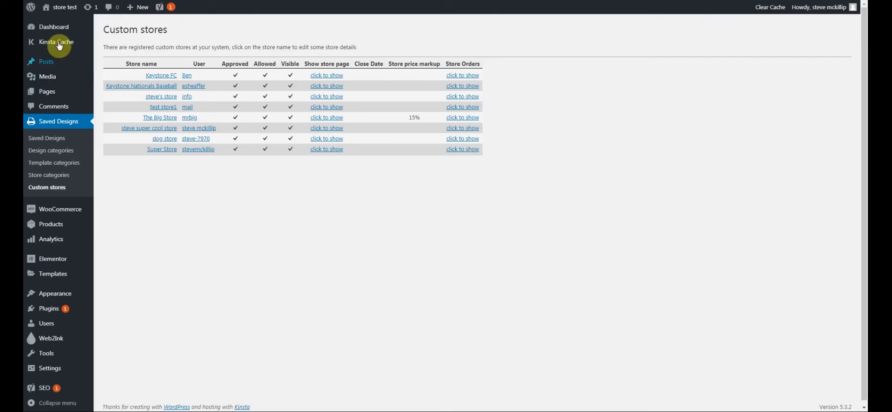
click(50, 27)
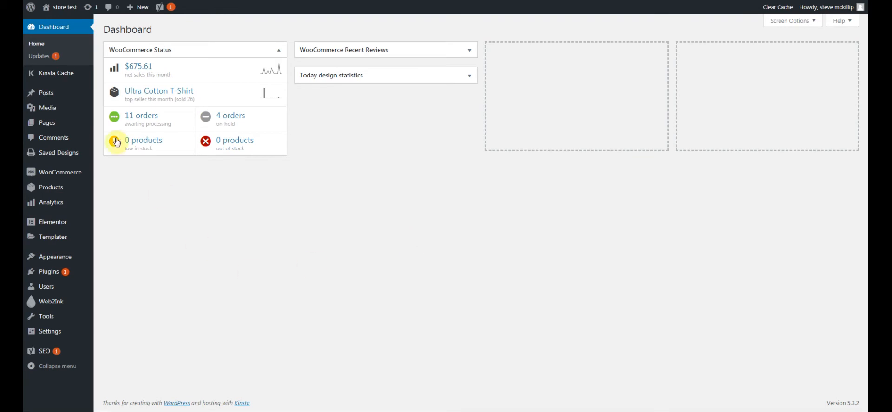
mouse_move(53, 156)
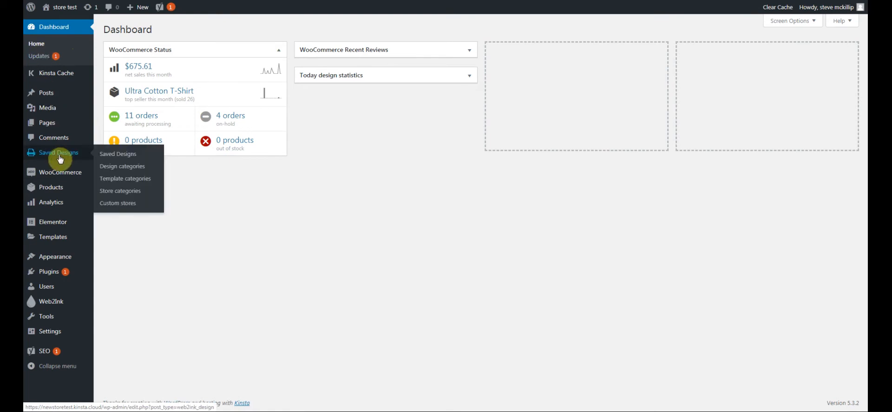
click(108, 207)
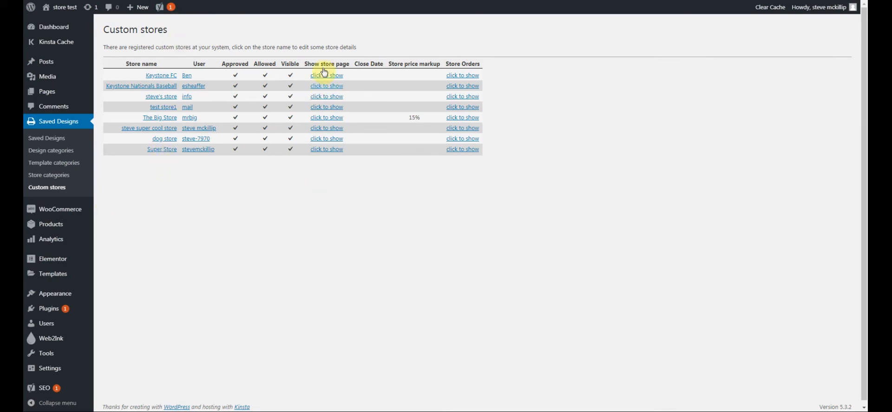
right_click(322, 152)
click(331, 154)
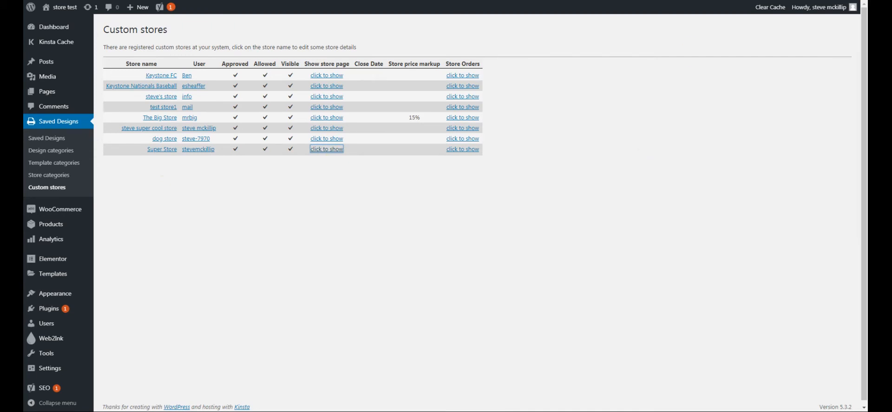
click(163, 0)
- Examine the Super Store home page, including its header, cart, banner, order countdown, categories and product grid
scroll(403, 199, down, 1)
scroll(403, 200, down, 10)
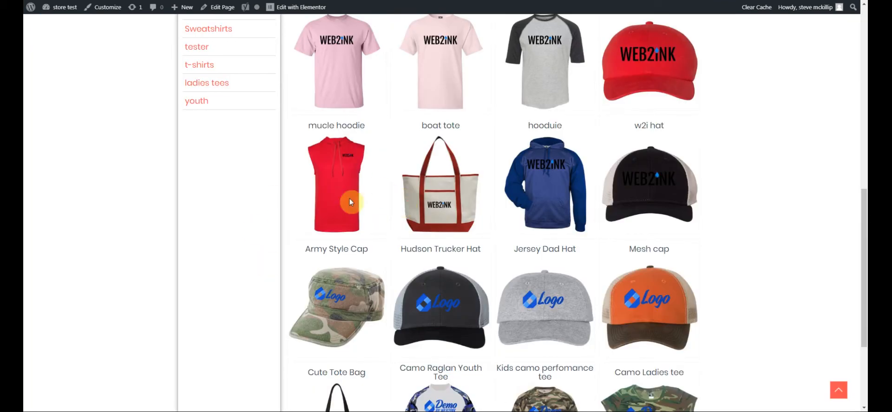
scroll(226, 183, up, 10)
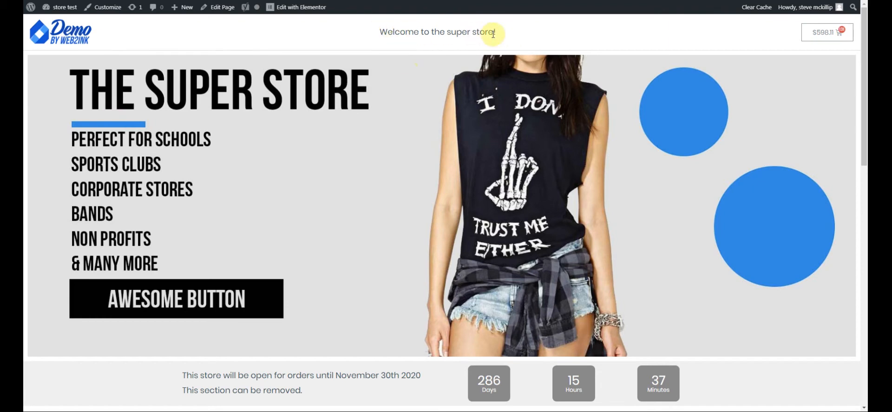
click(819, 36)
click(849, 19)
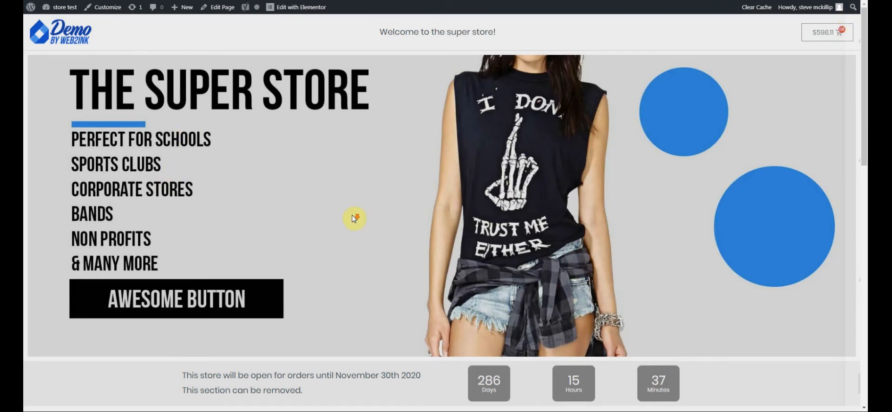
scroll(352, 217, down, 4)
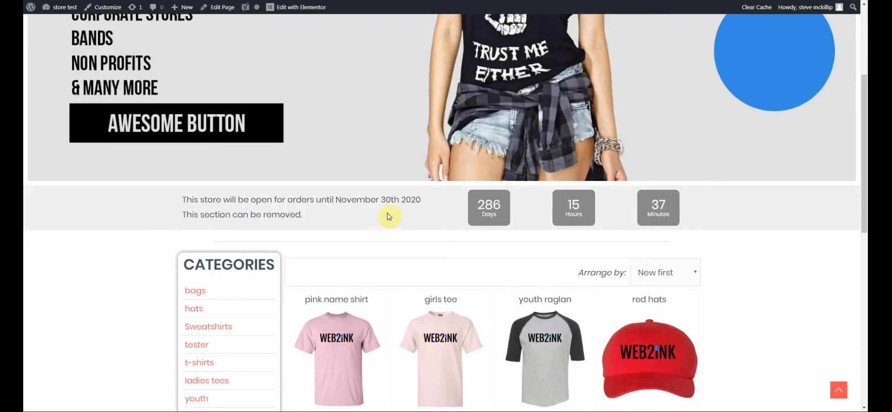
scroll(221, 224, down, 5)
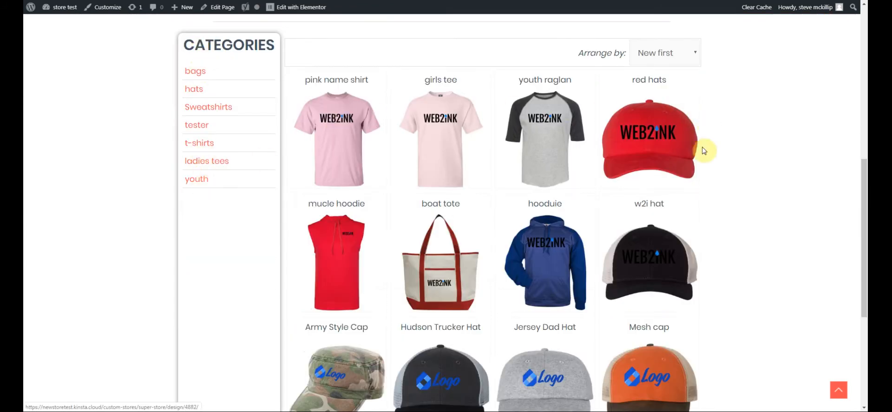
click(293, 258)
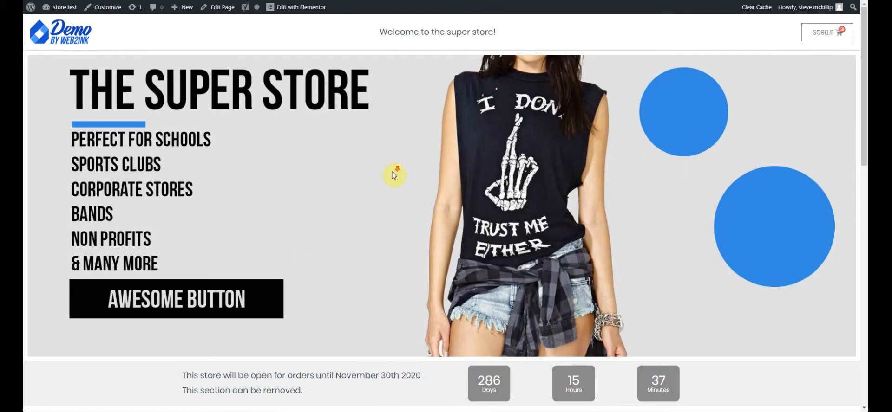
scroll(394, 175, down, 5)
scroll(394, 175, up, 5)
scroll(390, 172, down, 7)
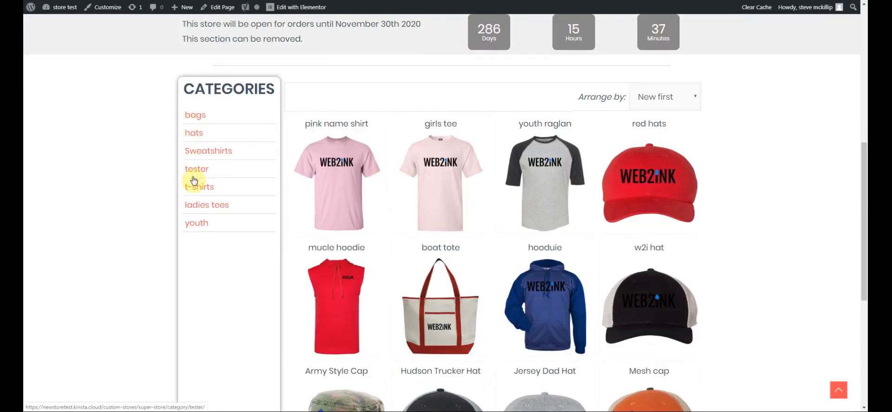
- View the t-shirts category and its logo softball tee product page, and return to the Super Store home page
click(197, 192)
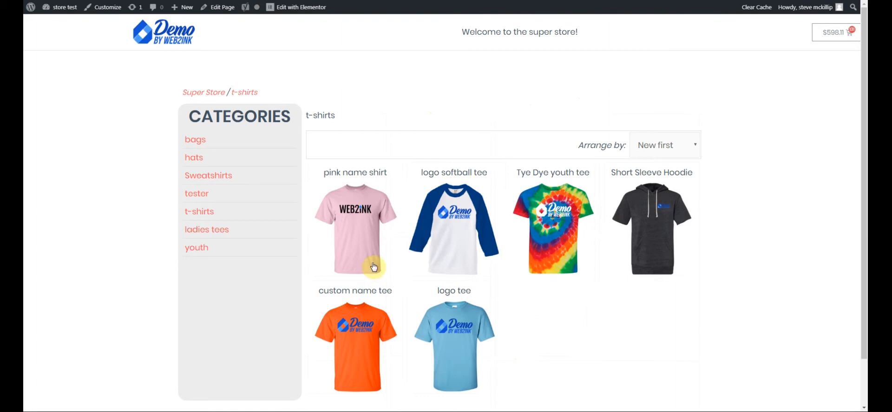
click(445, 224)
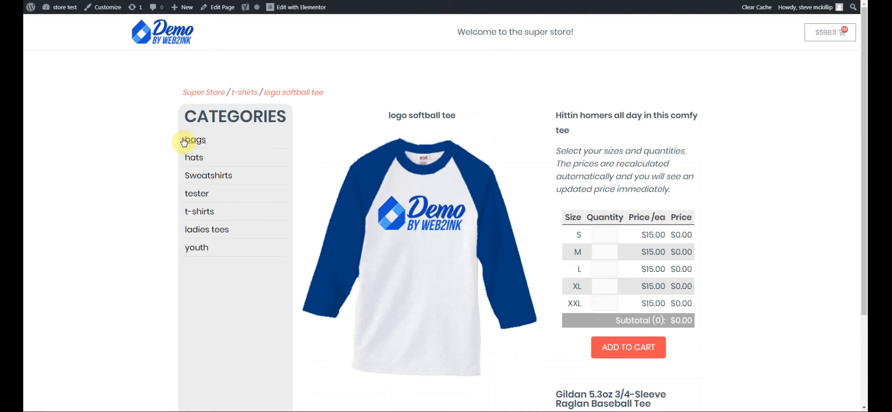
click(169, 40)
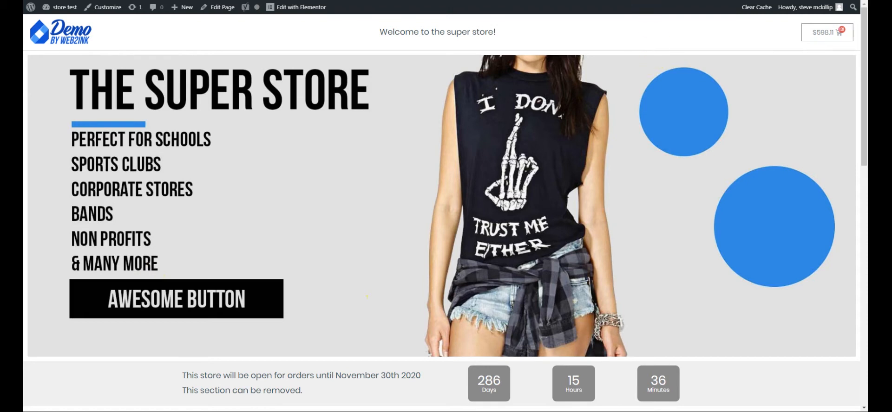
- Return to the site admin and open the Store home1 page for editing with Elementor
key(ctrl+shift+Tab)
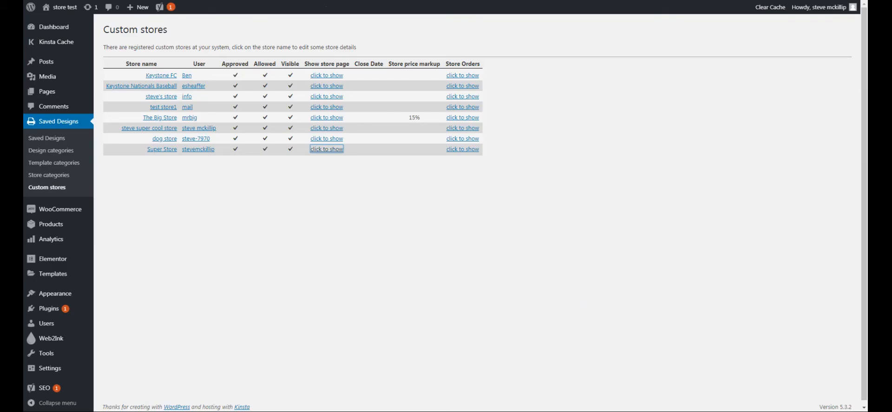
click(49, 30)
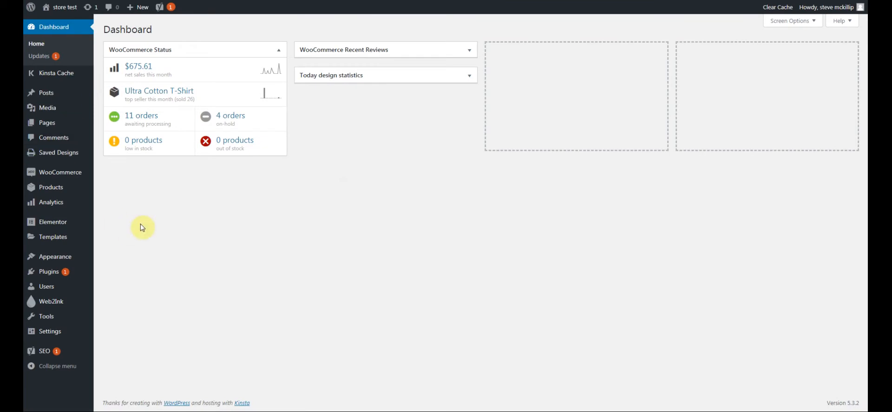
mouse_move(46, 126)
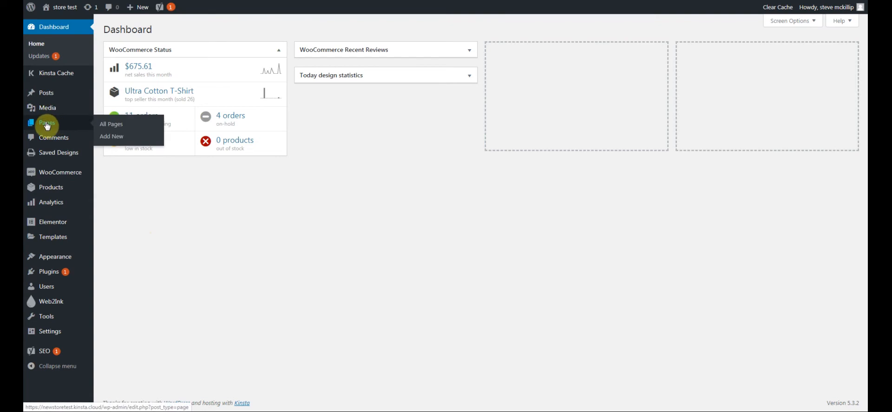
click(44, 125)
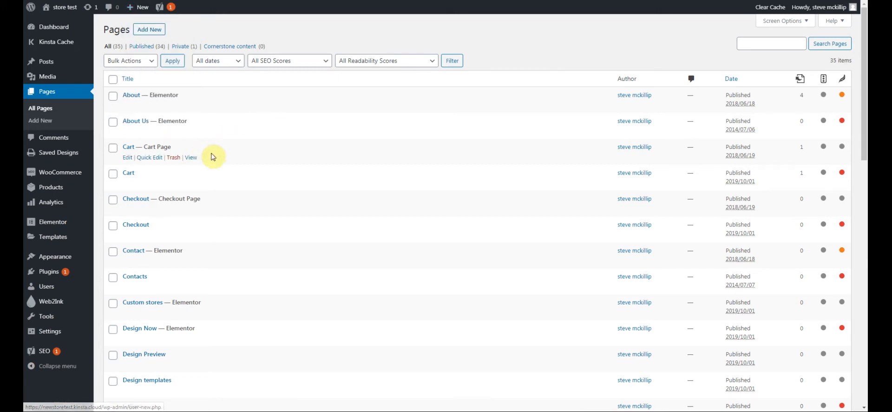
scroll(275, 172, down, 1)
scroll(275, 173, down, 10)
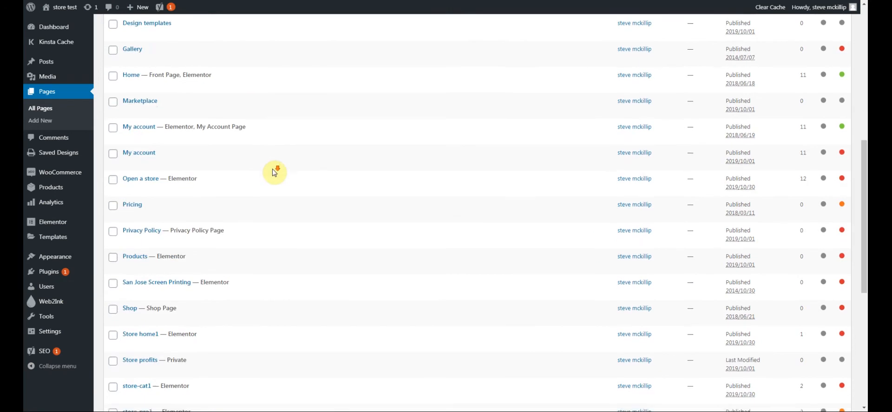
scroll(275, 172, down, 2)
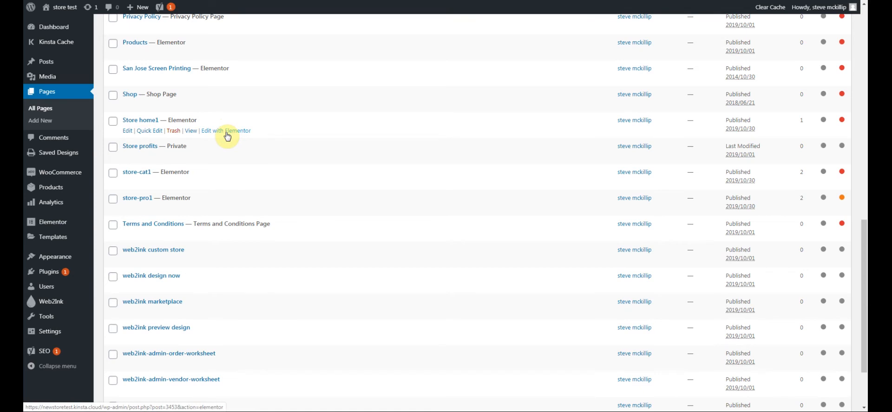
click(227, 132)
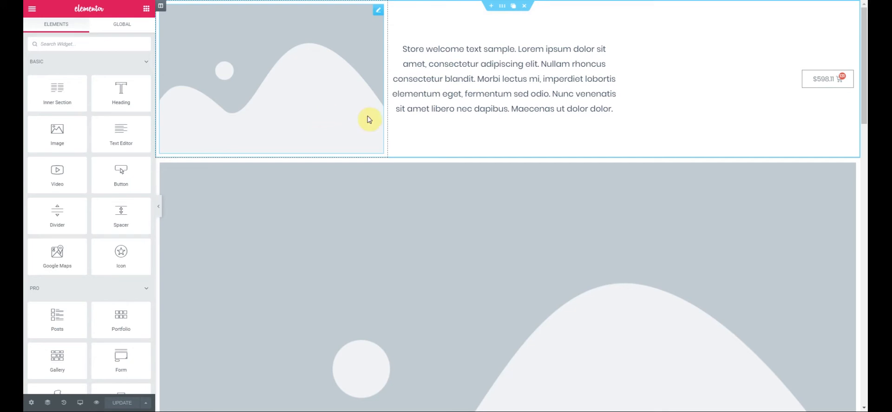
- Preview the Store home1 template at full width and compare its header, banner, countdown, categories and product boxes with the live Super Store page
click(159, 206)
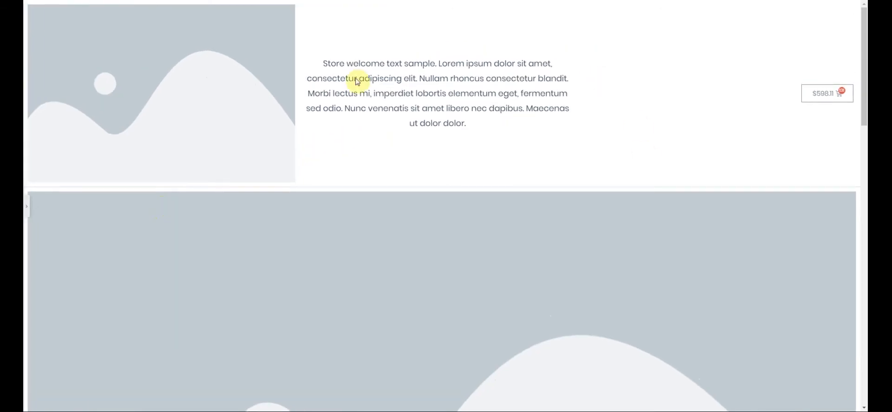
scroll(508, 184, down, 6)
scroll(507, 184, down, 15)
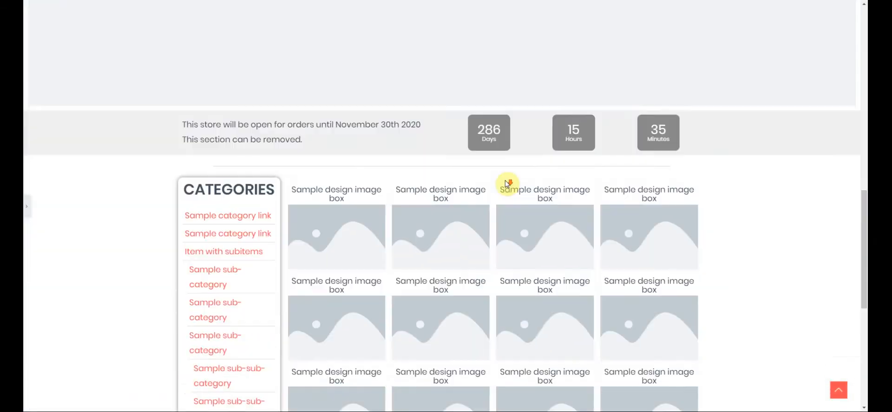
scroll(508, 184, up, 20)
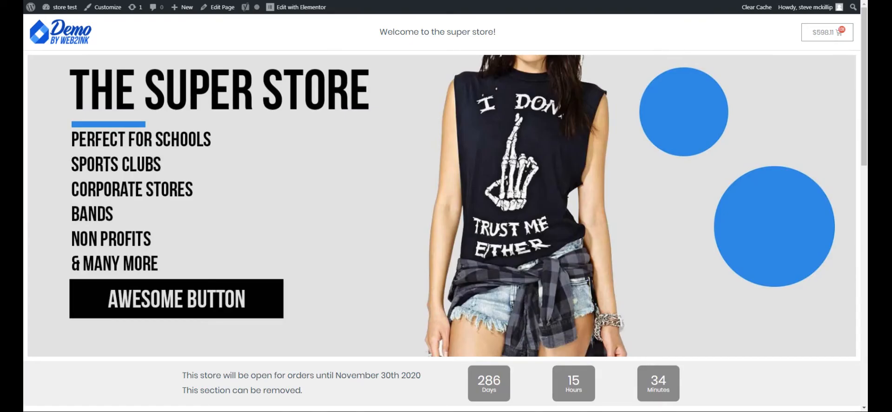
scroll(476, 147, down, 1)
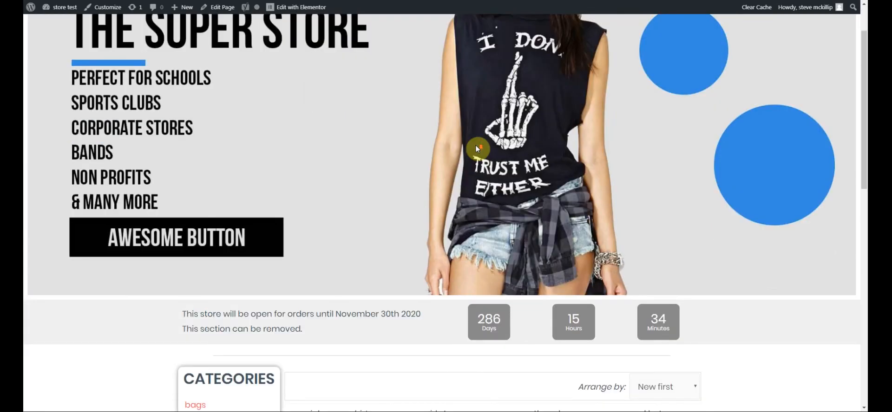
scroll(476, 148, down, 10)
scroll(476, 146, up, 11)
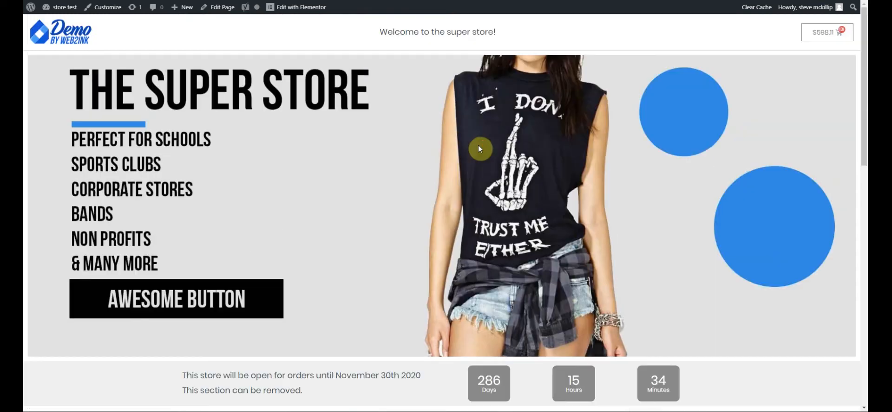
scroll(479, 148, down, 1)
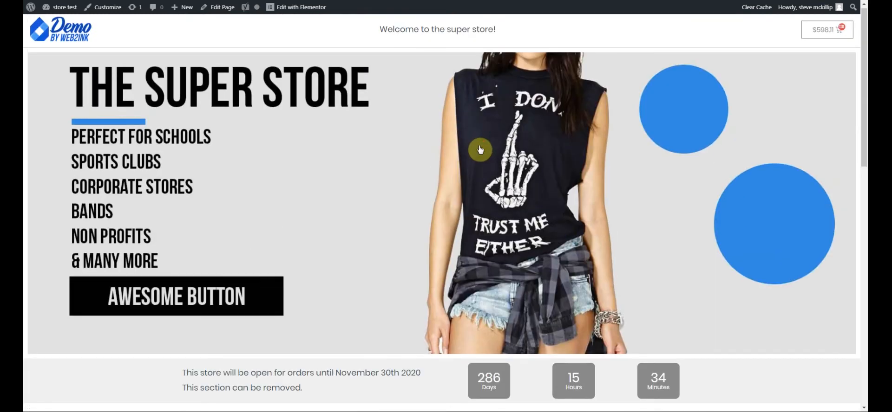
scroll(479, 146, down, 7)
scroll(382, 204, up, 7)
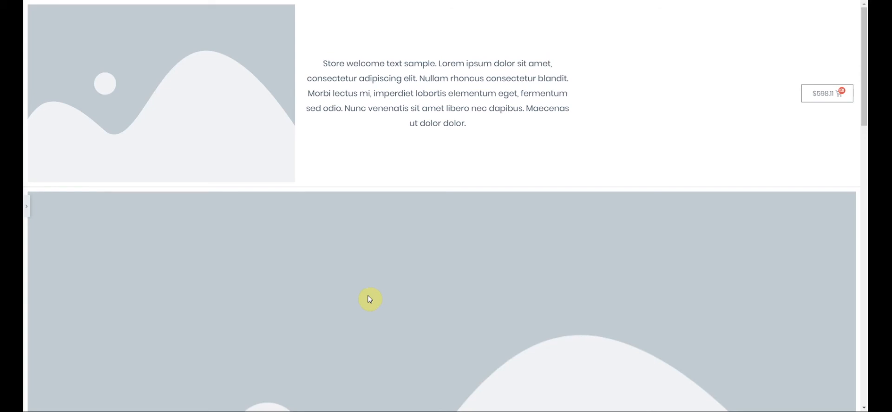
- Delete the Store home1 header section containing the logo placeholder, welcome text and cart, and save the page update
click(28, 212)
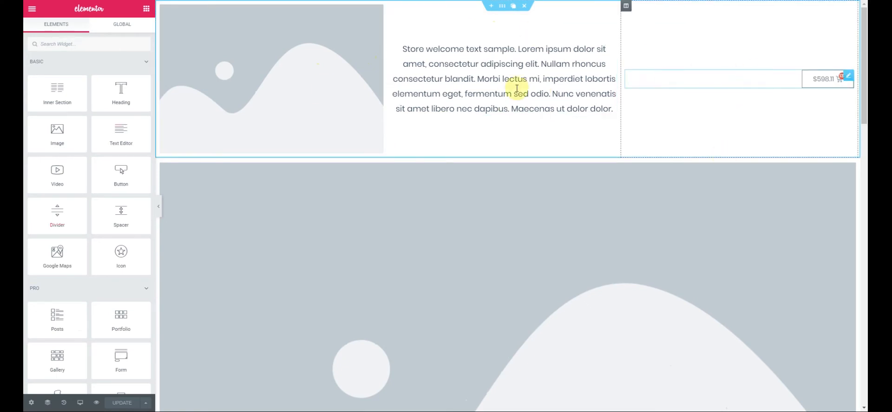
click(524, 8)
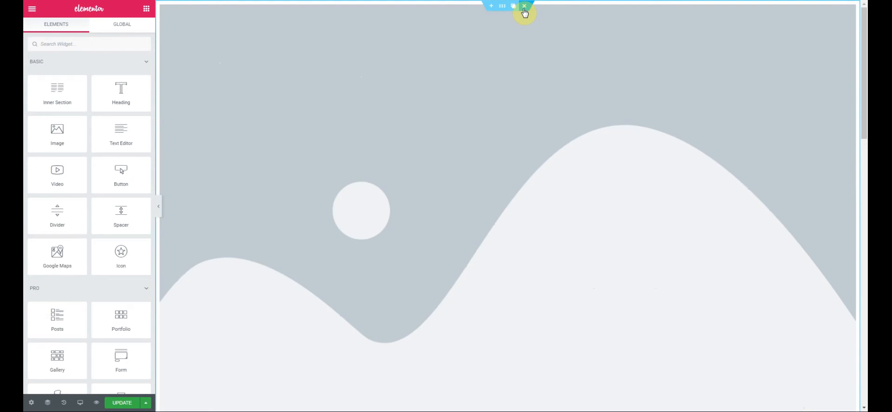
click(121, 404)
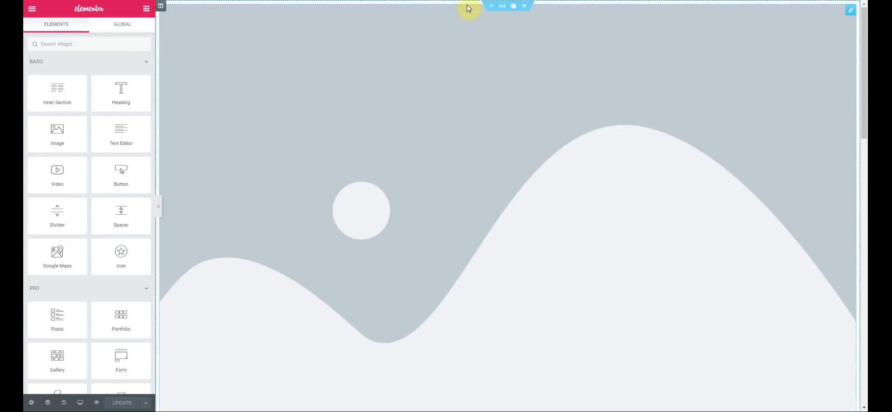
- Add a new section with three equal columns above the banner image section
click(490, 9)
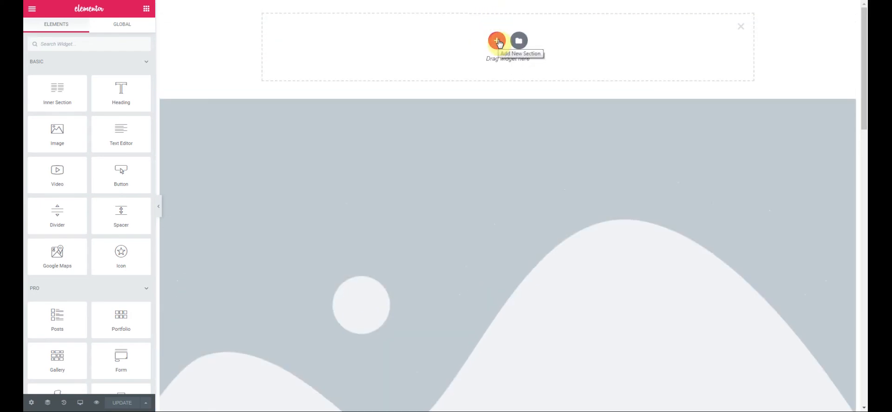
click(497, 41)
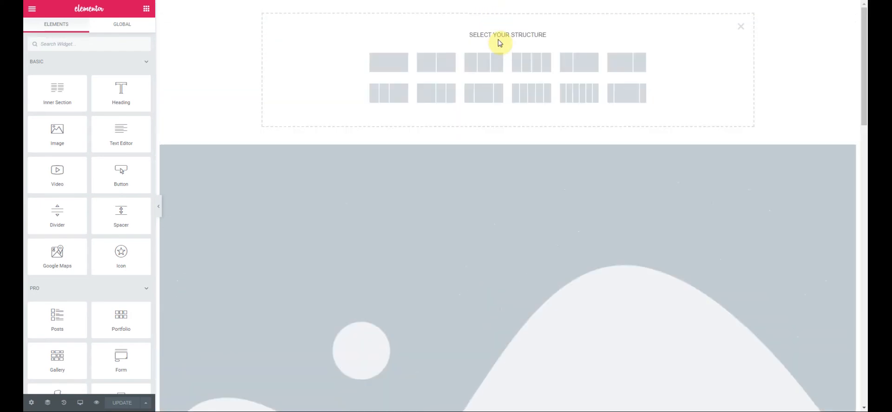
click(486, 67)
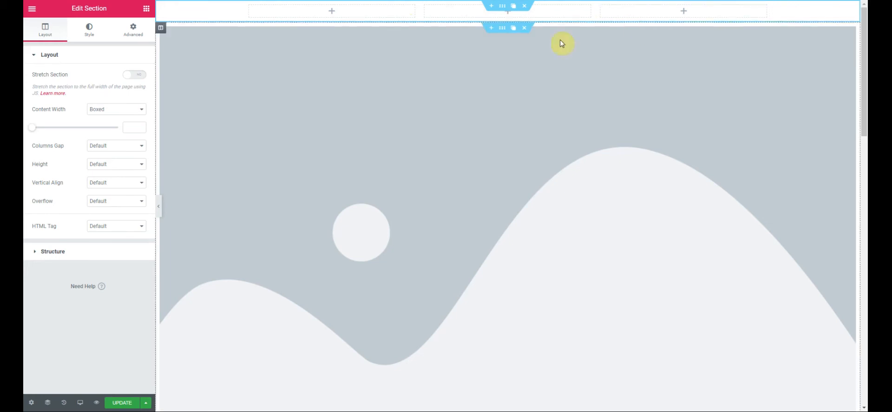
- Add a Menu Cart widget to the third column of the new header section and align it right
click(146, 10)
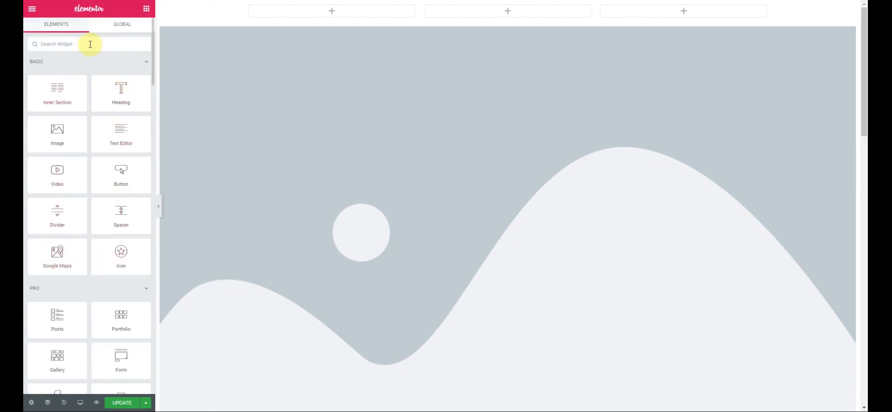
text(menu car)
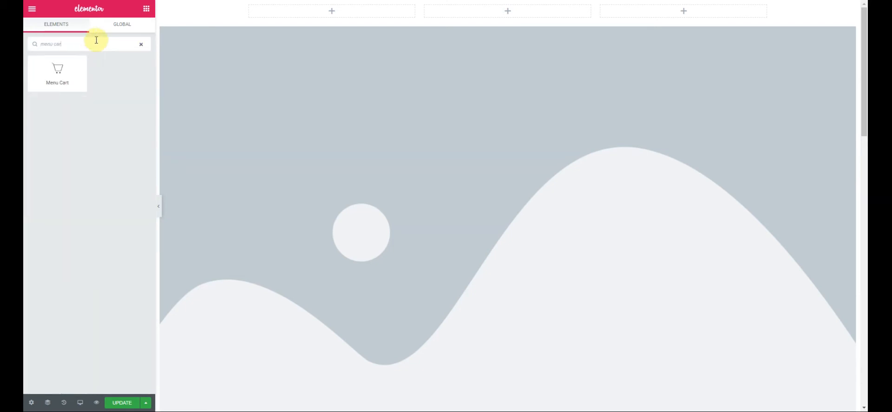
drag(82, 76, 670, 16)
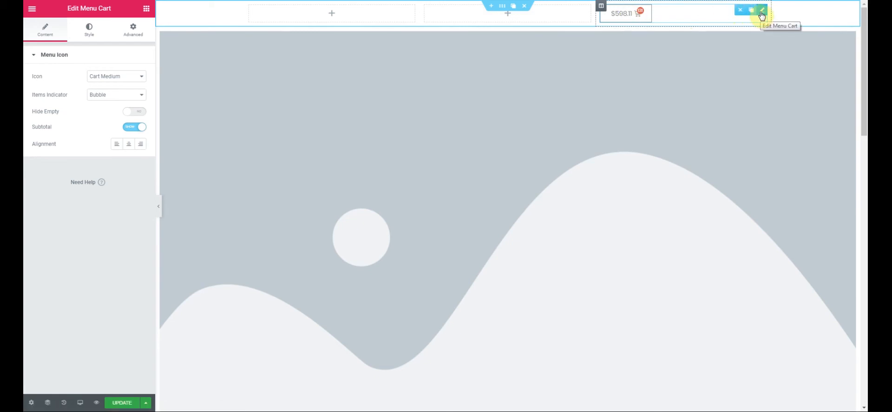
click(141, 149)
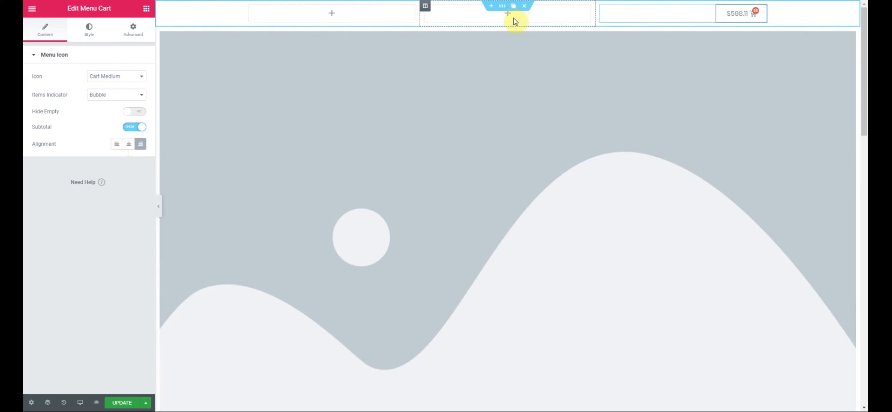
click(147, 9)
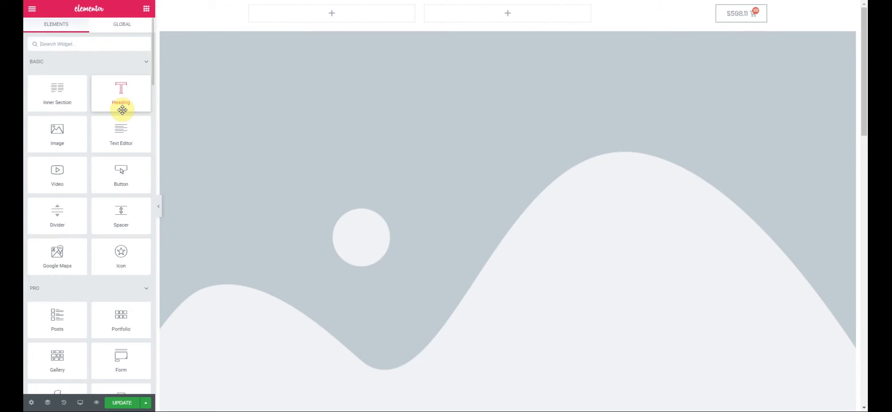
click(95, 43)
text(short)
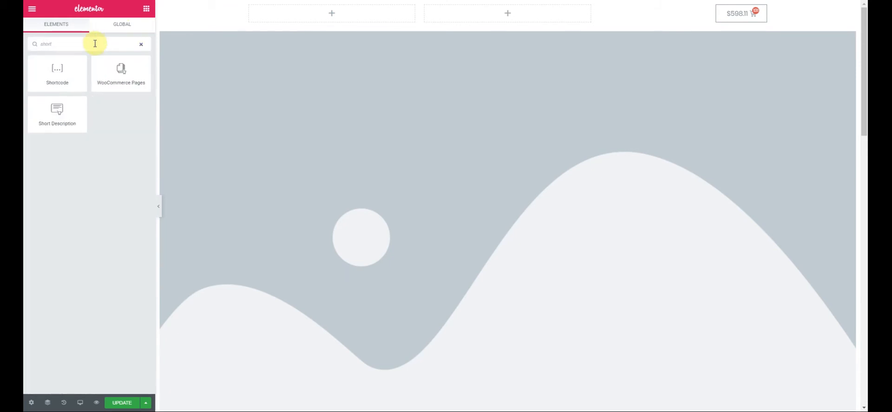
drag(68, 69, 494, 20)
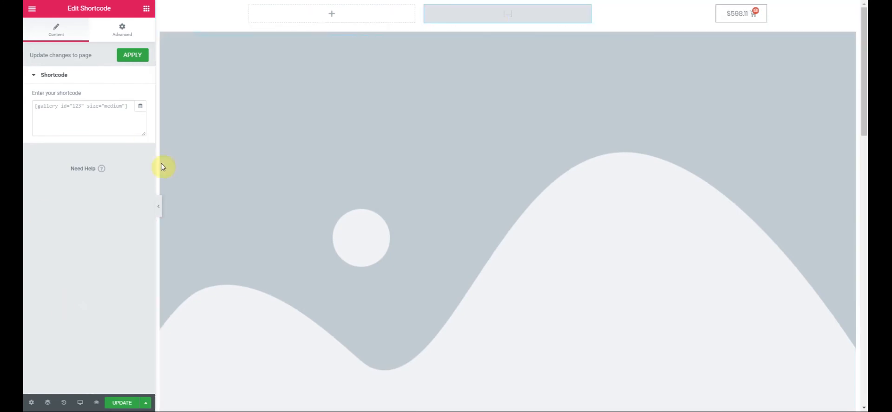
click(35, 106)
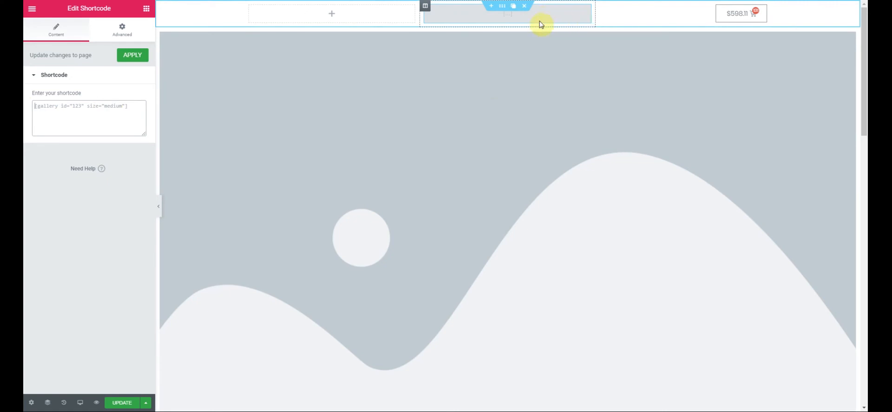
mouse_move(586, 14)
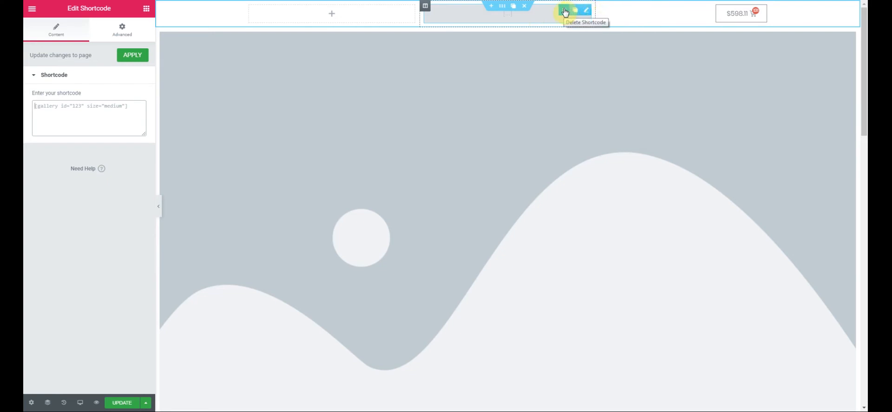
click(565, 11)
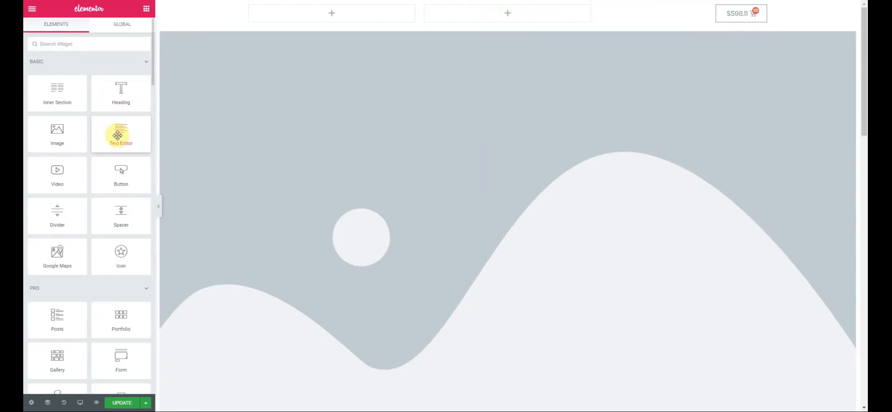
- Add a Text Editor widget to the middle header column and clear its placeholder text
drag(116, 136, 514, 15)
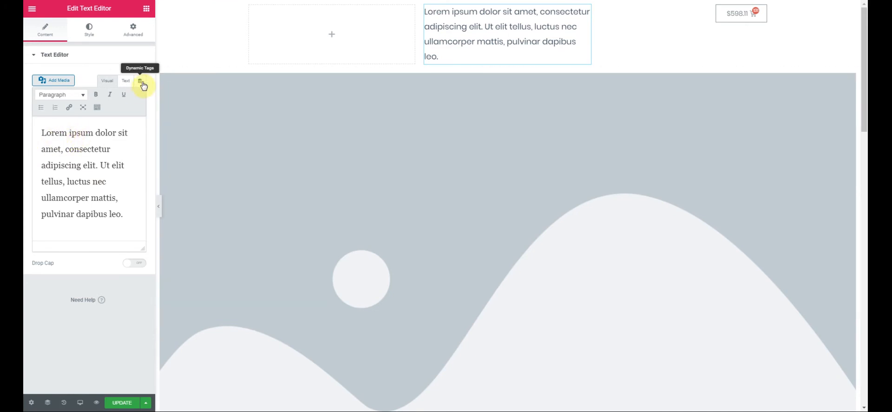
drag(41, 133, 147, 219)
key(BackSpace)
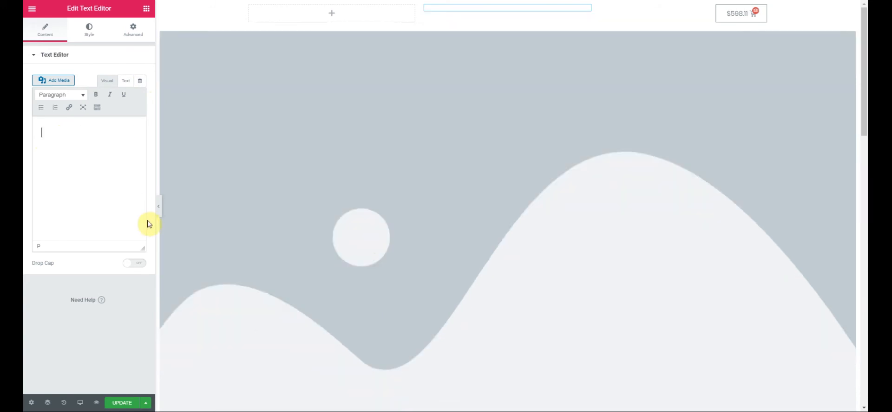
- Link the text widget to the Web2Ink Section dynamic tag with Store welcome text as its section, and save the page update
click(140, 84)
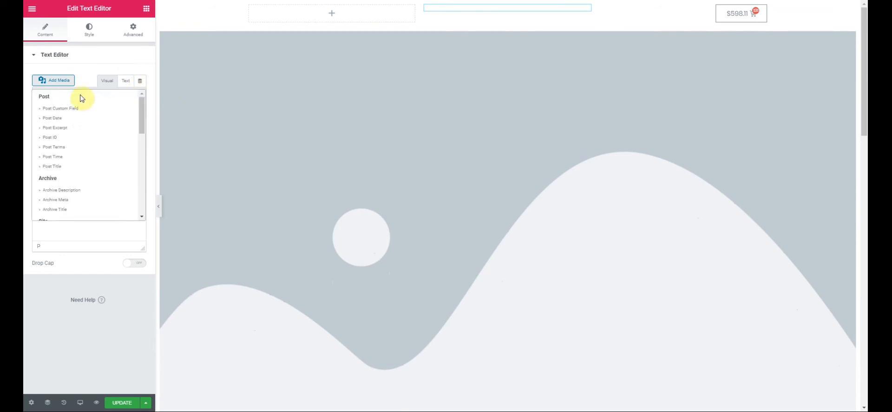
scroll(72, 124, down, 1)
scroll(73, 124, down, 3)
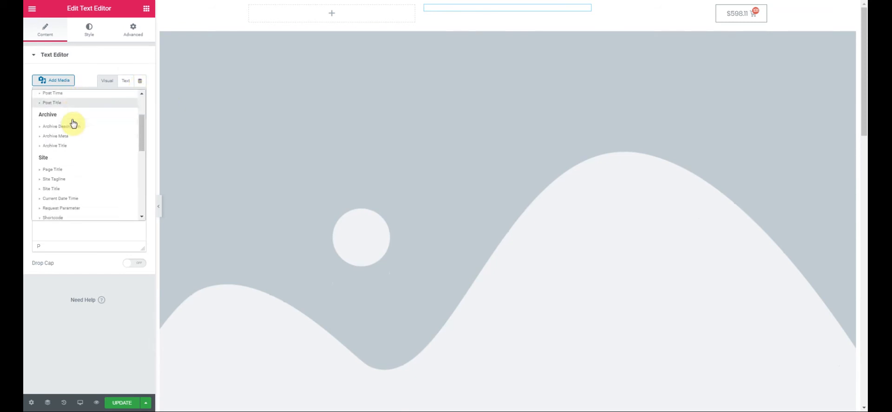
scroll(72, 123, down, 2)
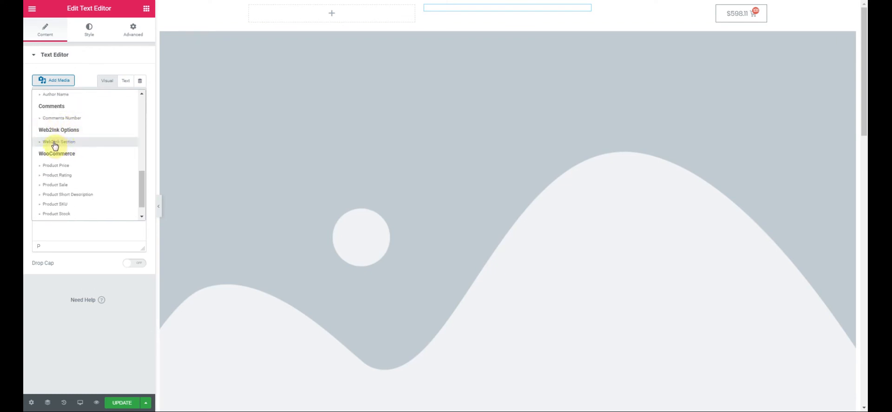
click(55, 142)
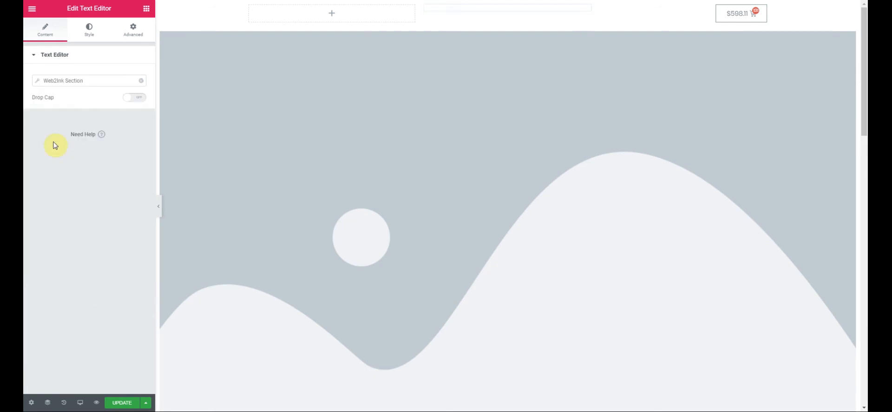
click(91, 83)
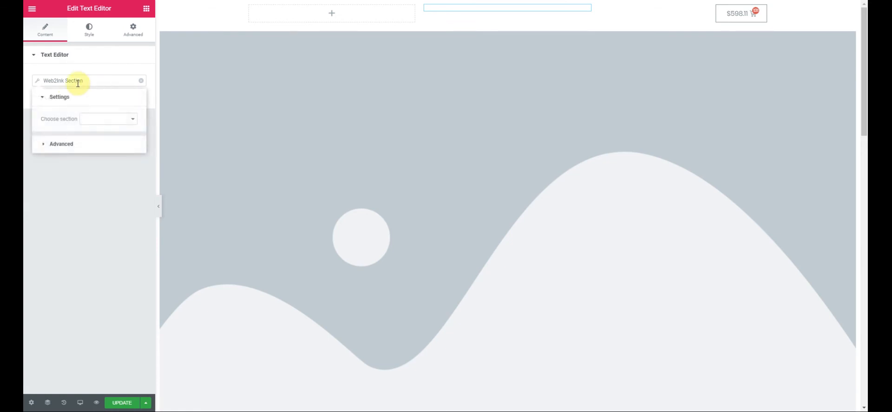
click(131, 119)
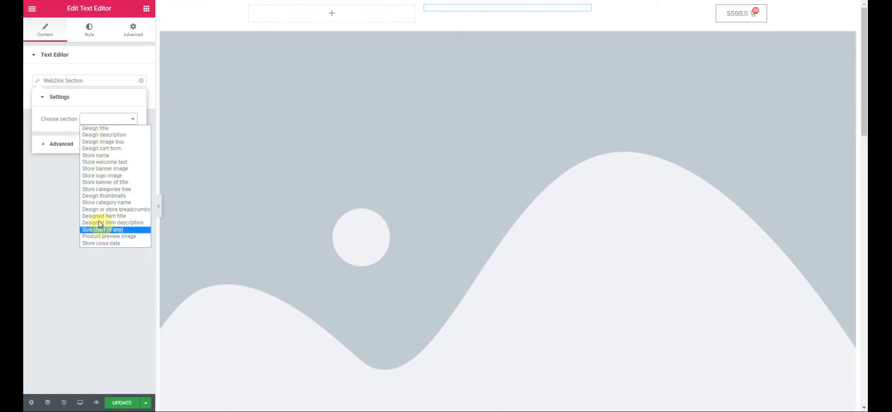
click(104, 163)
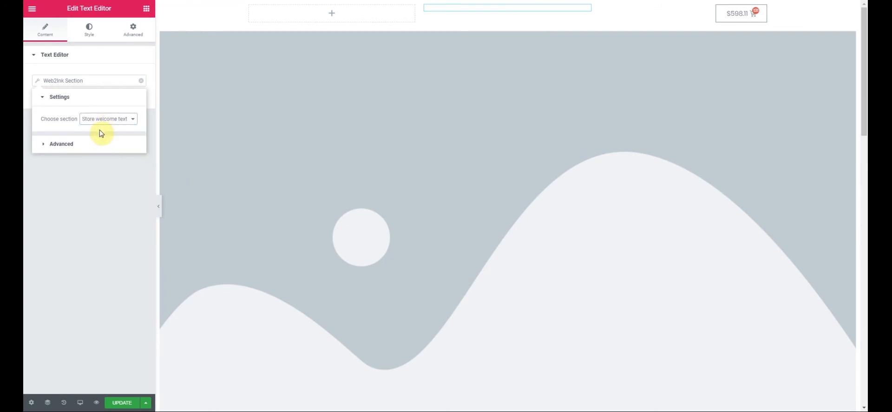
click(69, 98)
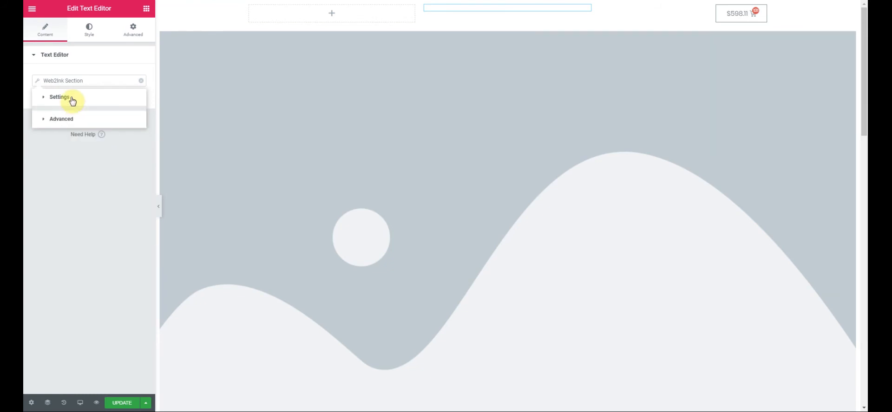
click(45, 99)
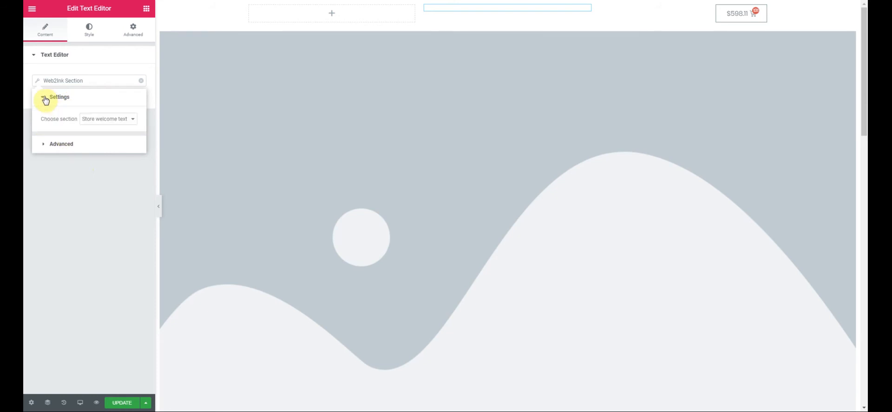
click(122, 404)
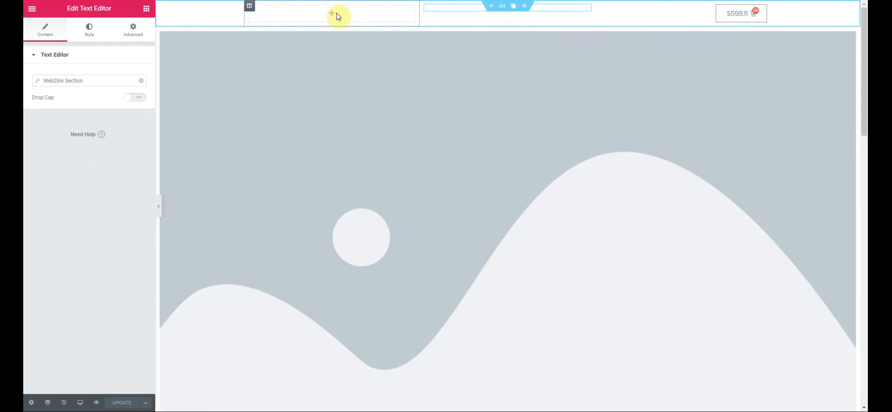
- Add an Image widget to the first header column and link its image to the Web2Ink Image dynamic tag
click(147, 11)
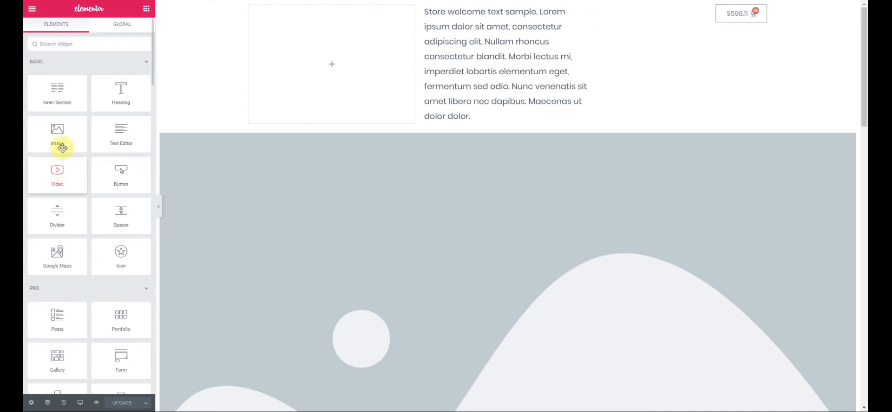
drag(54, 135, 334, 71)
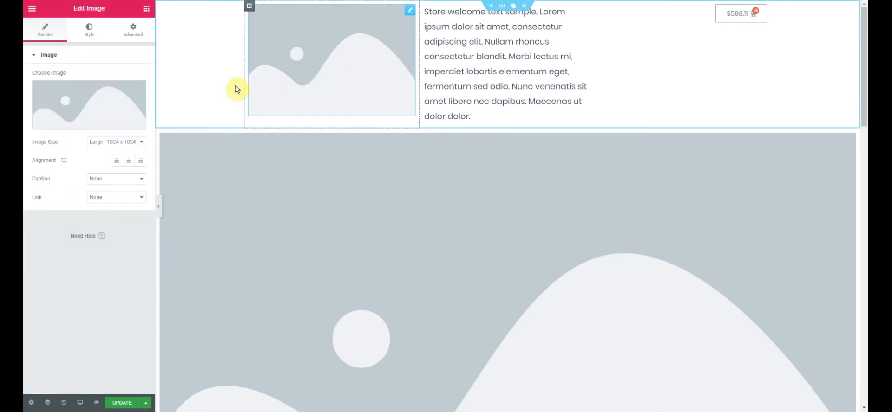
mouse_move(105, 103)
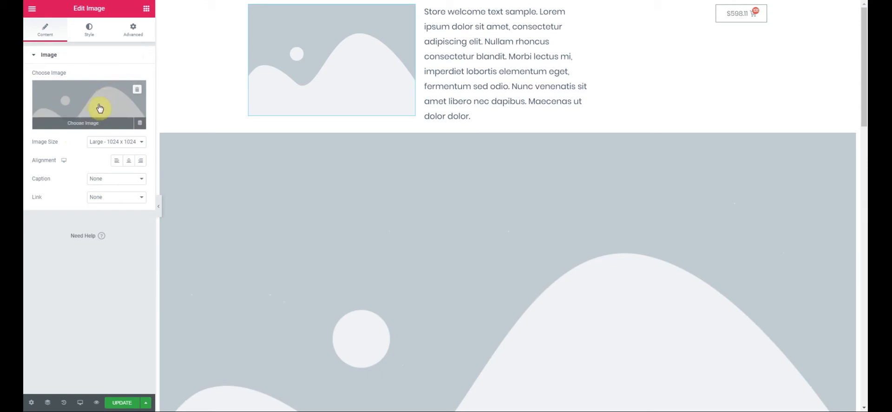
click(138, 125)
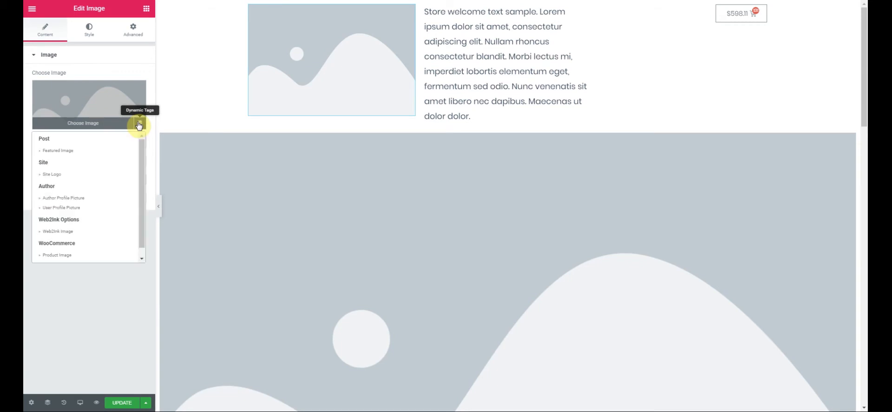
scroll(97, 159, down, 1)
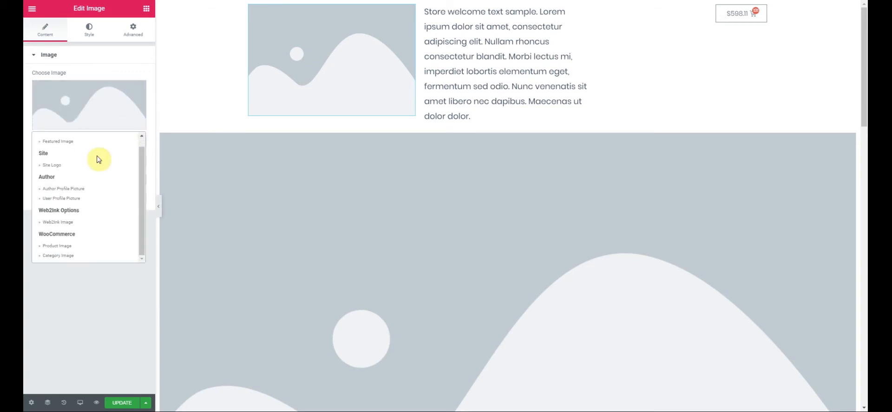
click(55, 223)
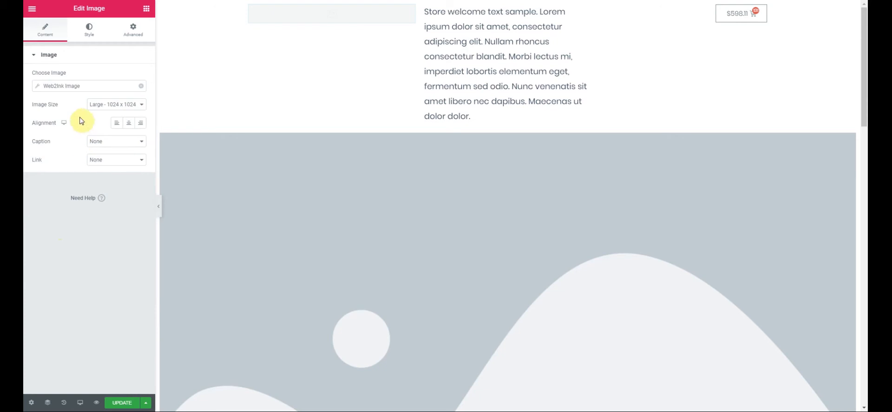
- Set the Web2Ink Image tag's image URL to Store logo URL and save the page update
click(101, 86)
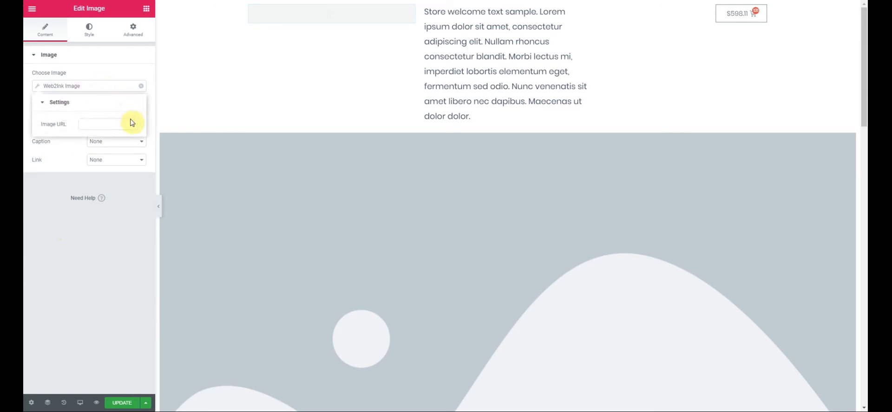
click(133, 126)
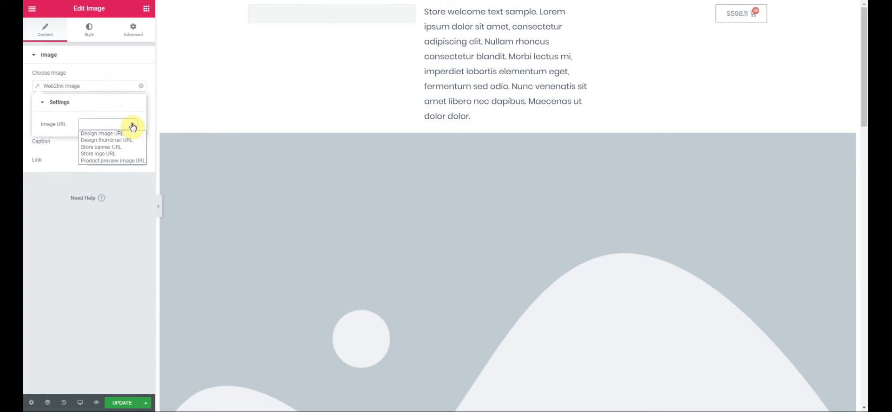
click(109, 154)
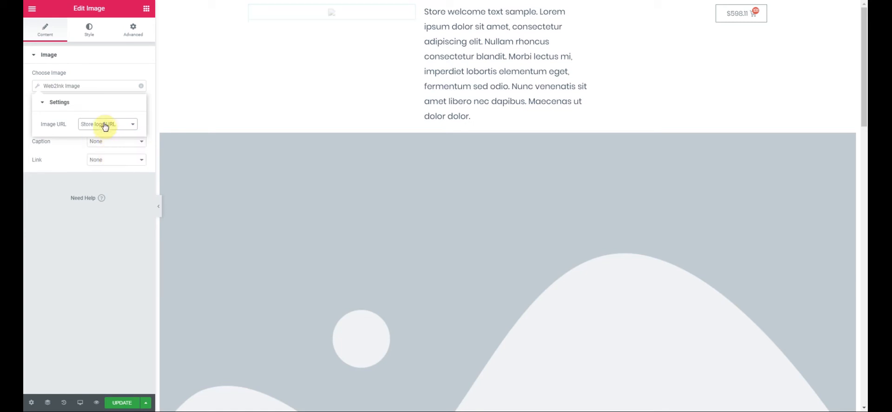
click(120, 402)
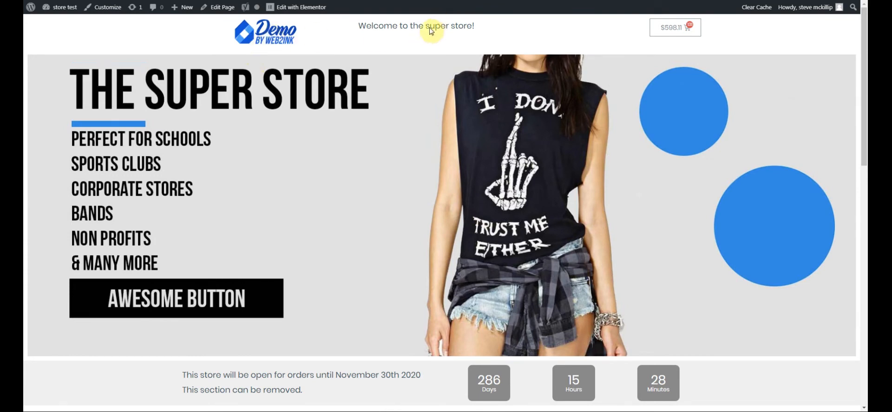
- Check the rebuilt header on the live Super Store page, opening and closing its cart
click(676, 31)
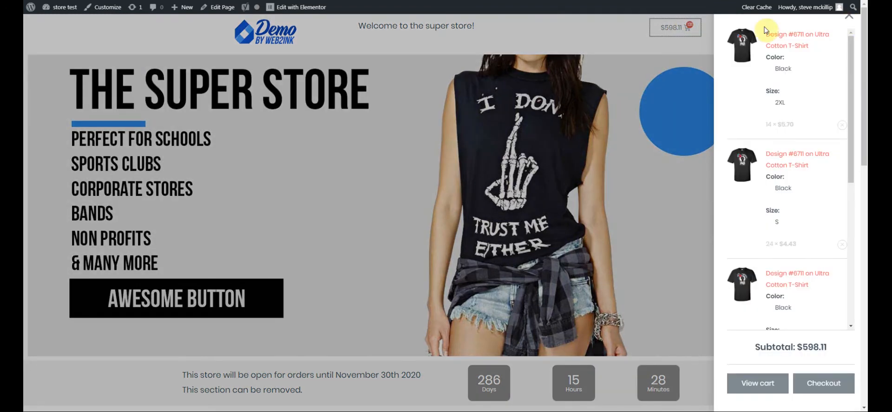
click(260, 41)
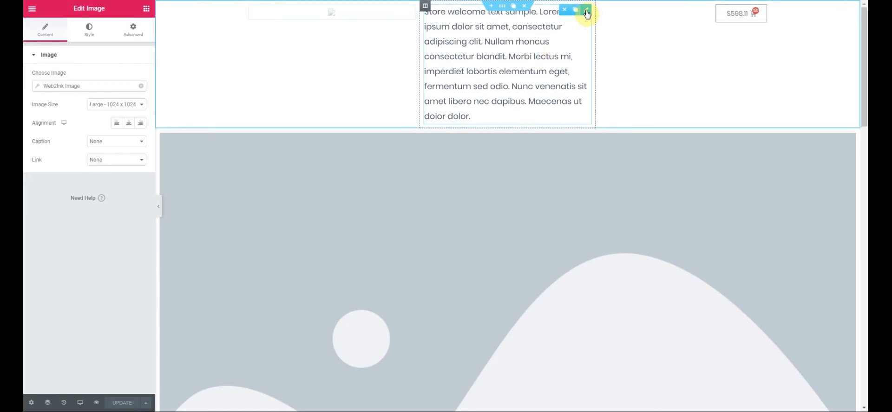
- Center-align the store welcome text in the header's middle column and save the page update
click(586, 12)
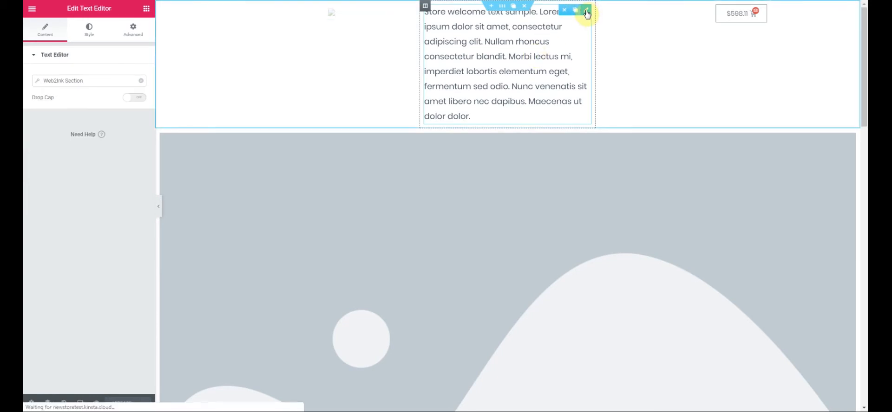
click(89, 29)
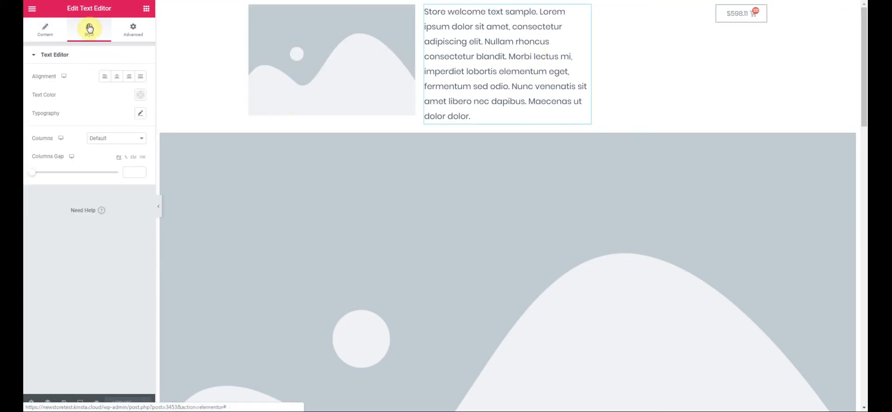
click(117, 78)
click(119, 406)
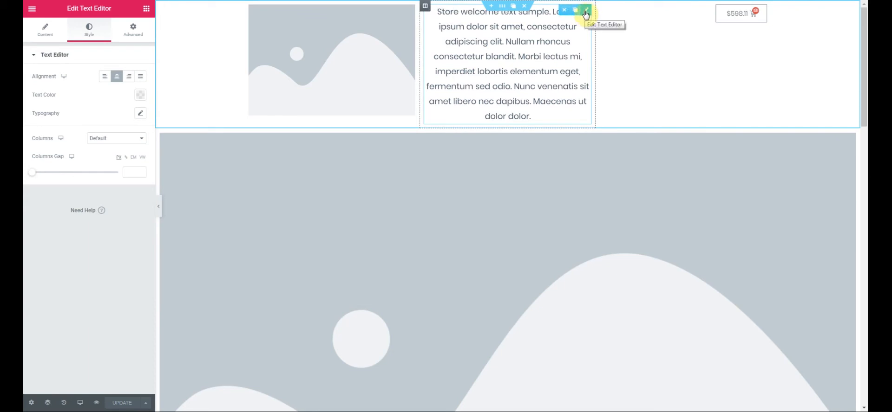
- Set the vertical alignment of all three header columns to Middle
click(425, 8)
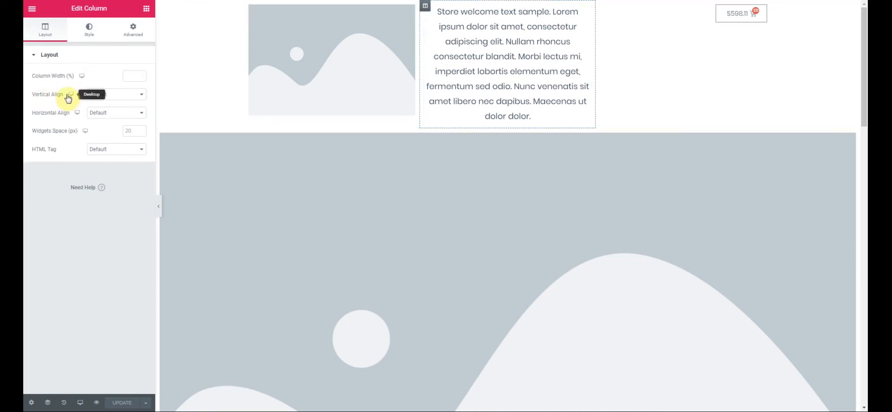
click(141, 101)
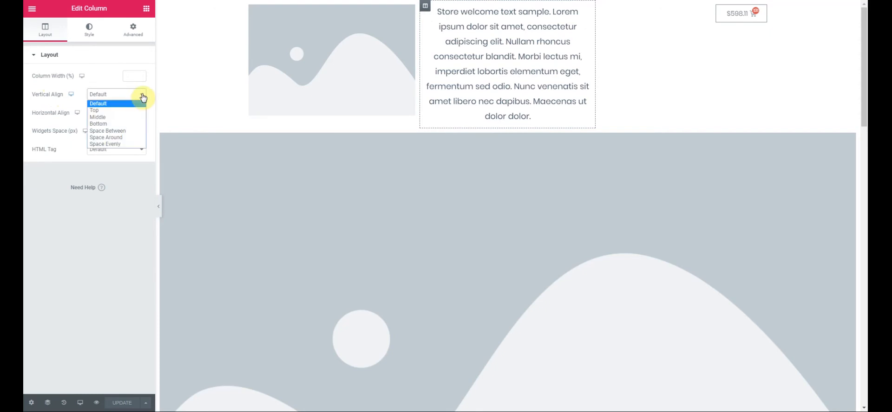
click(117, 118)
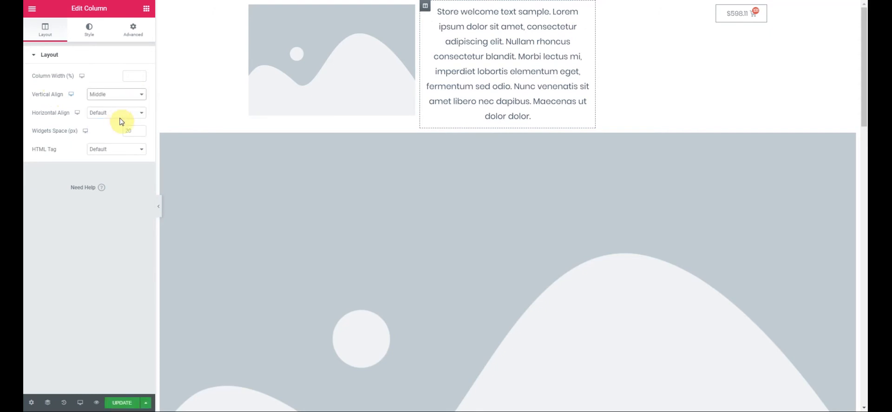
click(250, 7)
click(142, 95)
click(107, 118)
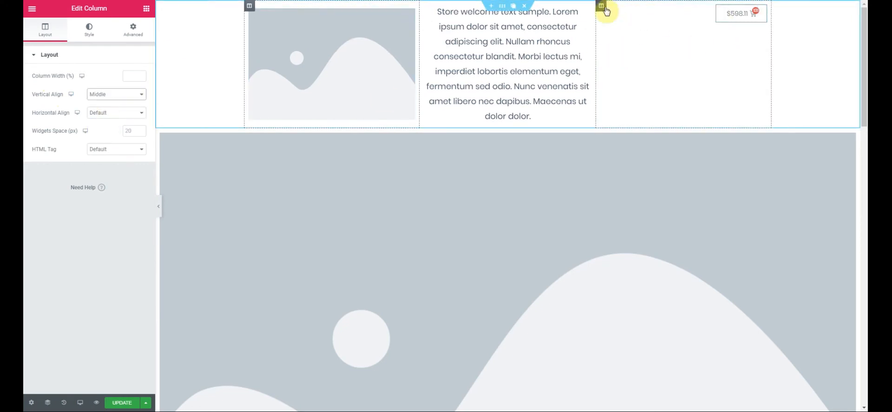
click(601, 7)
click(133, 95)
click(120, 119)
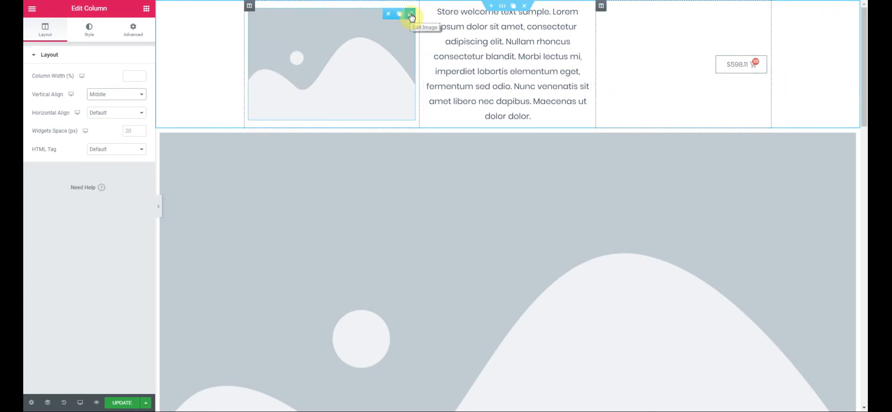
- Left-align the store logo image, save the page update and reload the live store page
click(410, 16)
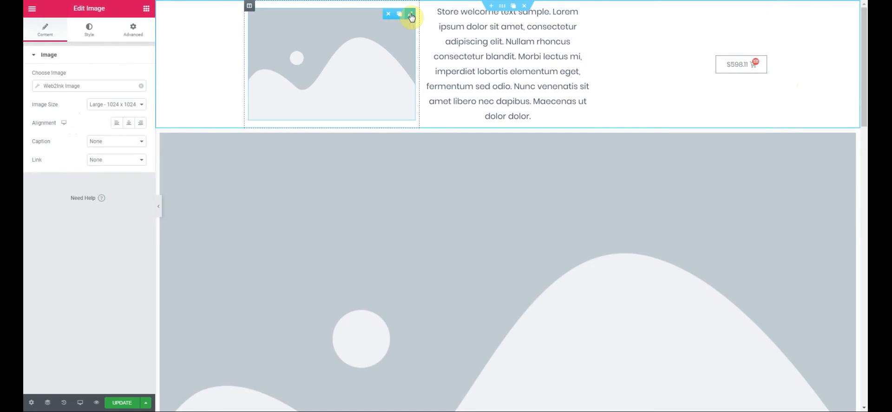
click(116, 125)
click(123, 404)
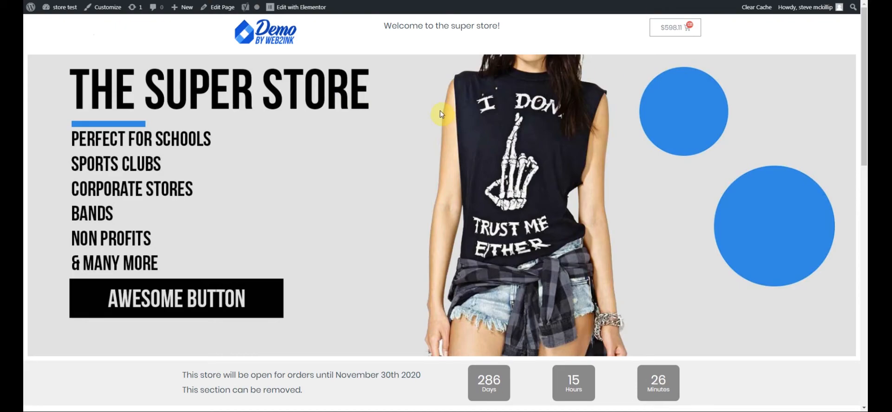
key(F5)
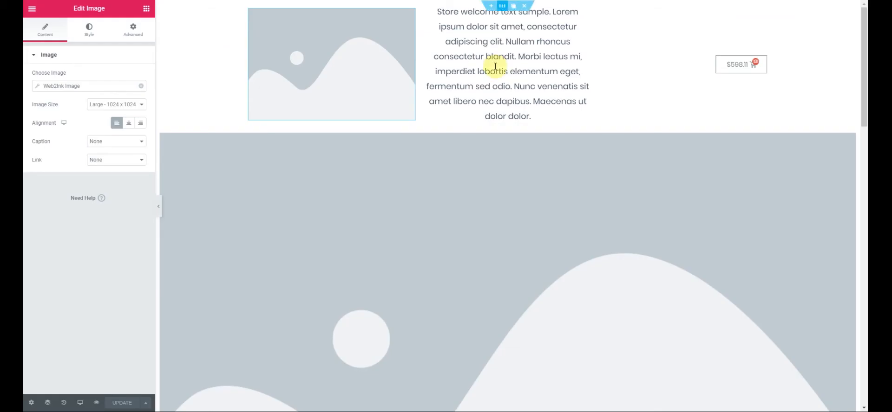
- Set the header section's content width to Full Width and save the page update
click(504, 13)
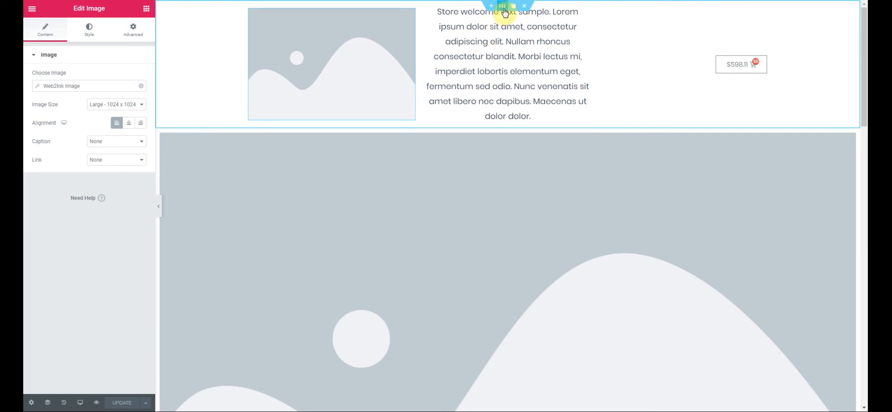
click(116, 111)
click(108, 126)
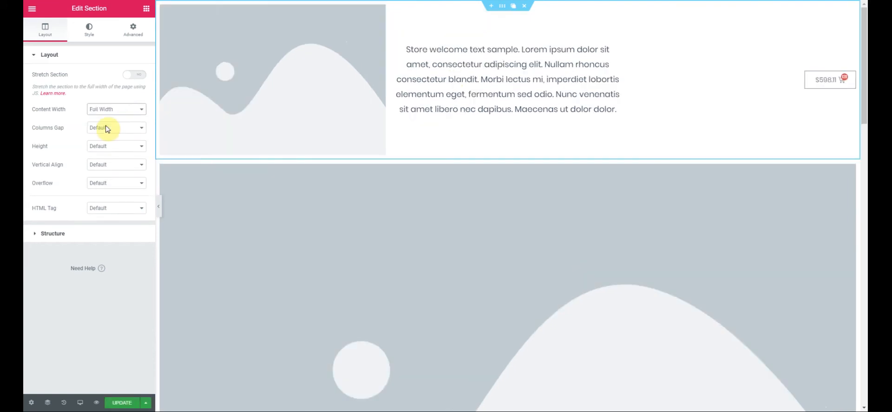
click(122, 403)
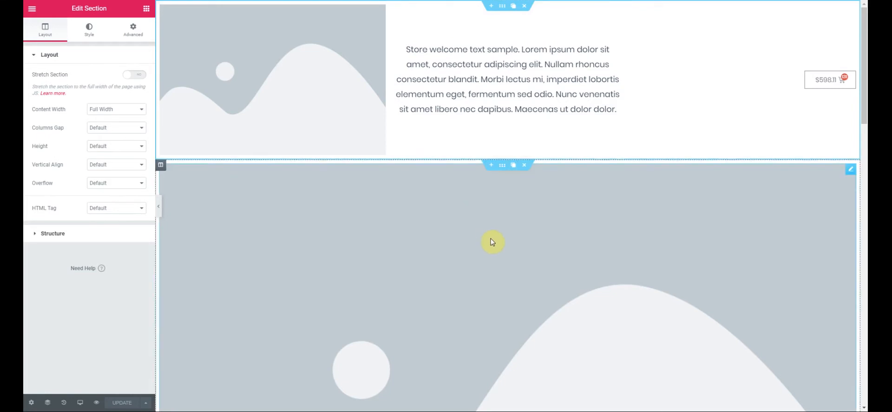
- Examine the banner section's layout settings and the image URL setting of its Web2Ink Image tag
scroll(511, 238, down, 2)
scroll(465, 276, down, 1)
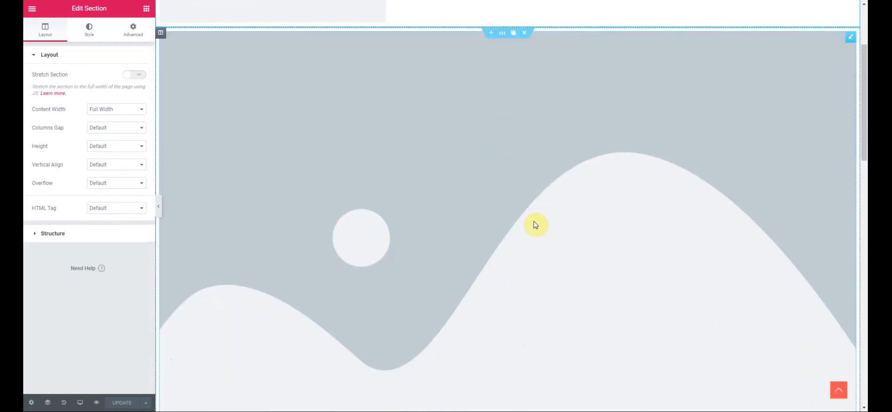
scroll(533, 195, down, 2)
scroll(521, 186, up, 2)
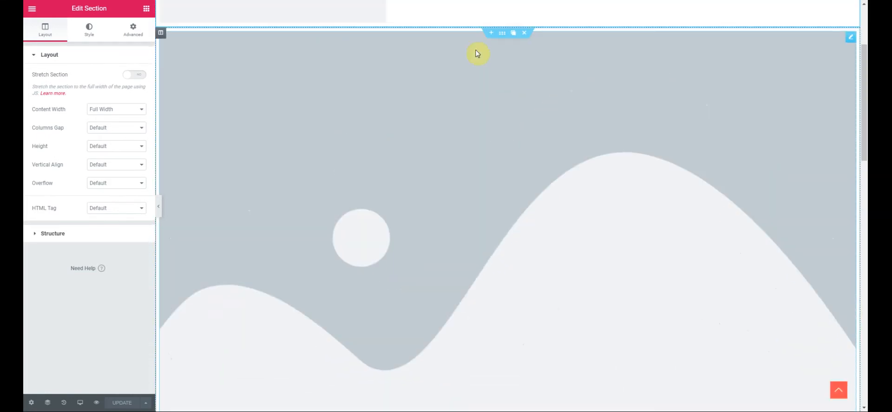
click(502, 36)
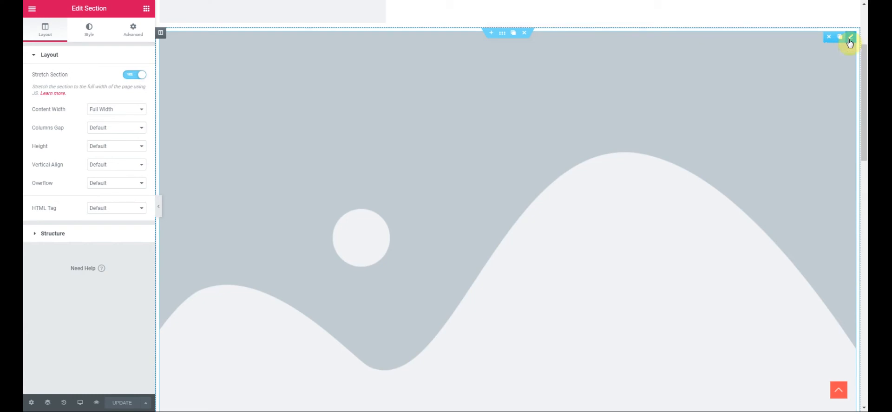
click(851, 39)
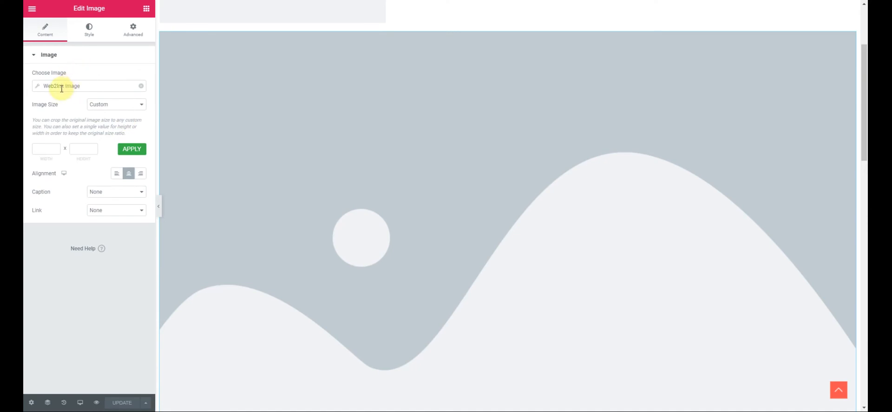
click(97, 88)
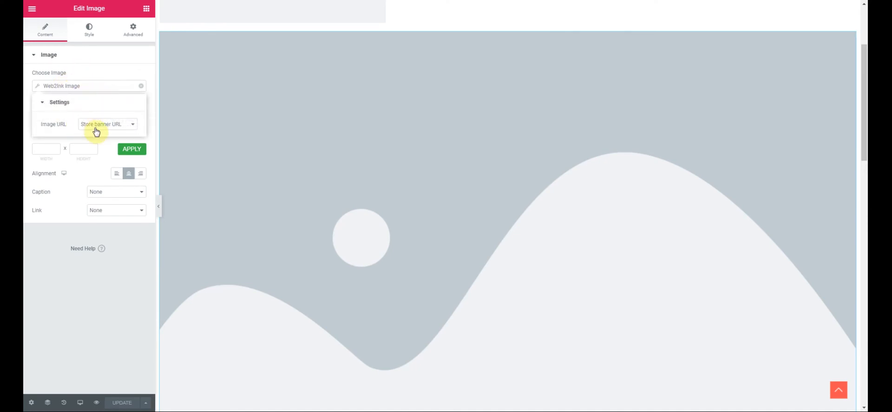
click(101, 64)
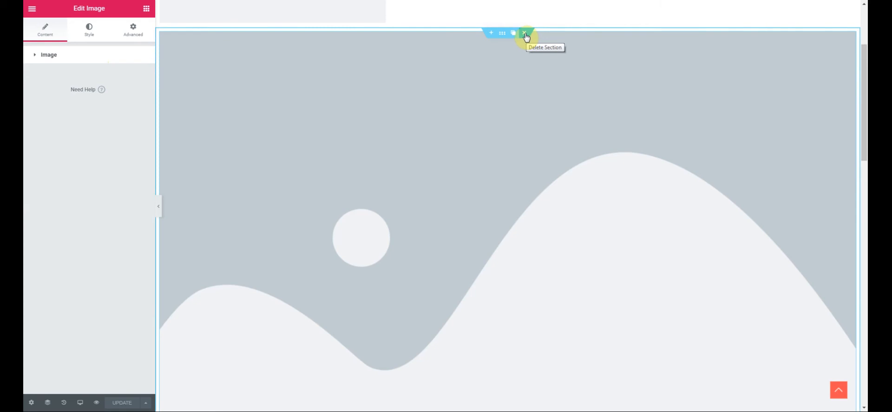
mouse_move(850, 42)
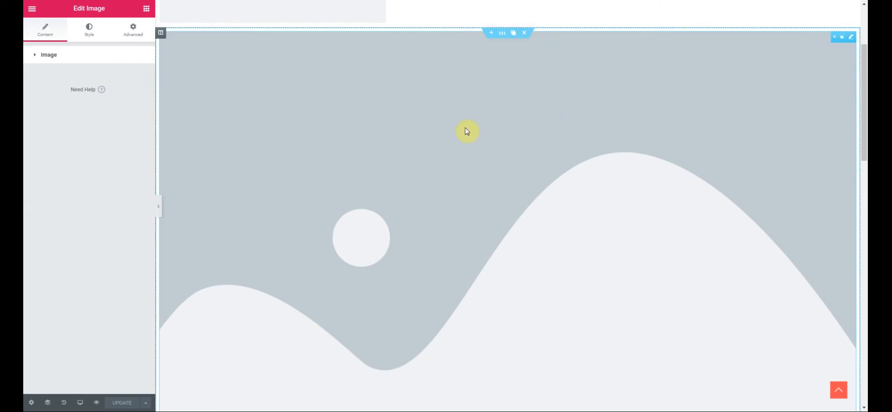
- Delete the store closing date and countdown section below the banner, save the page update and review the live page
scroll(458, 135, down, 5)
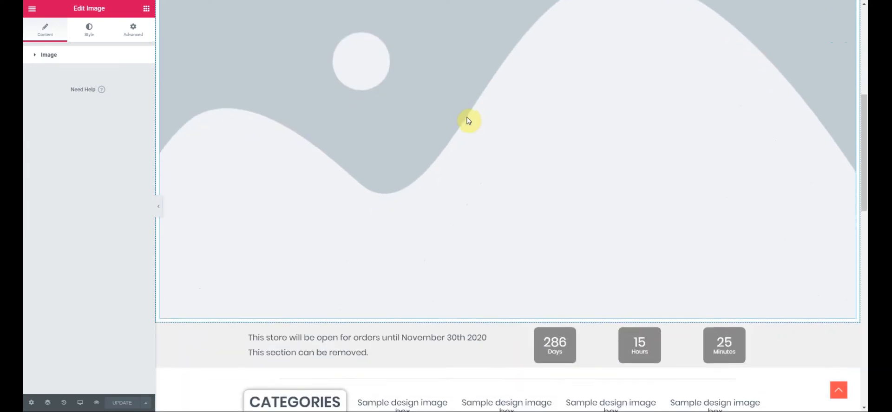
scroll(468, 121, down, 2)
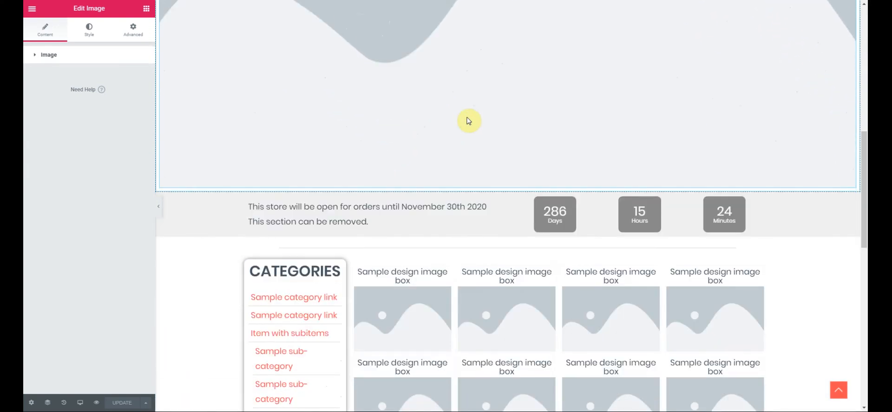
scroll(468, 122, down, 2)
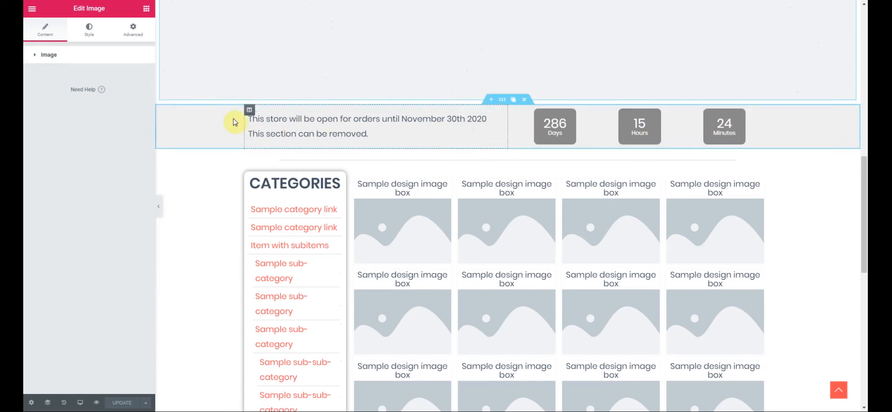
click(526, 101)
click(134, 400)
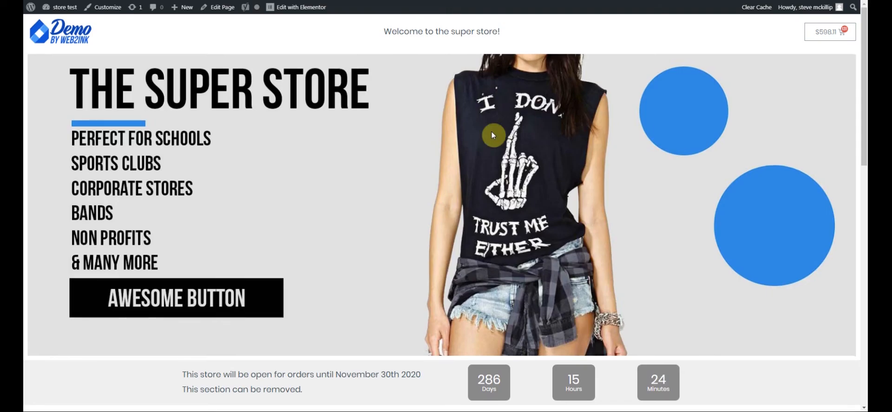
scroll(492, 135, down, 4)
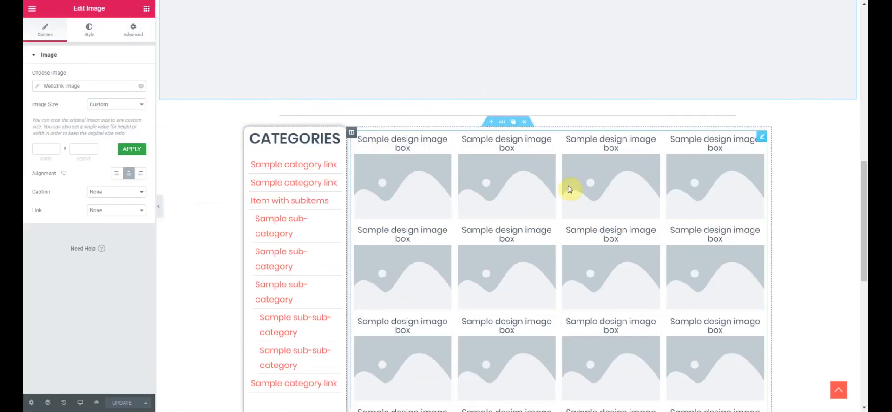
- Compare the banner and the divider above the categories in the template with the live store page
scroll(563, 181, up, 10)
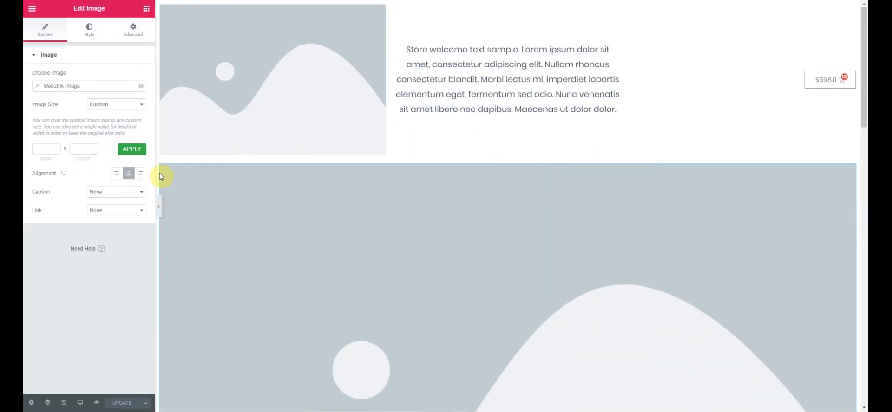
mouse_move(848, 171)
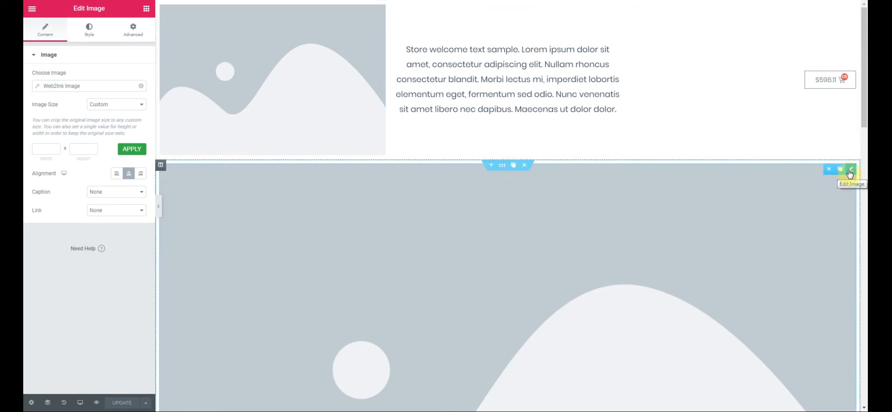
scroll(523, 225, down, 9)
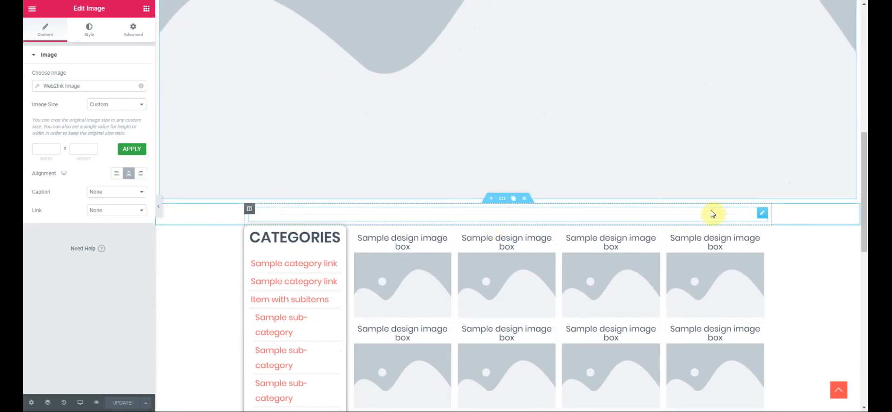
click(688, 0)
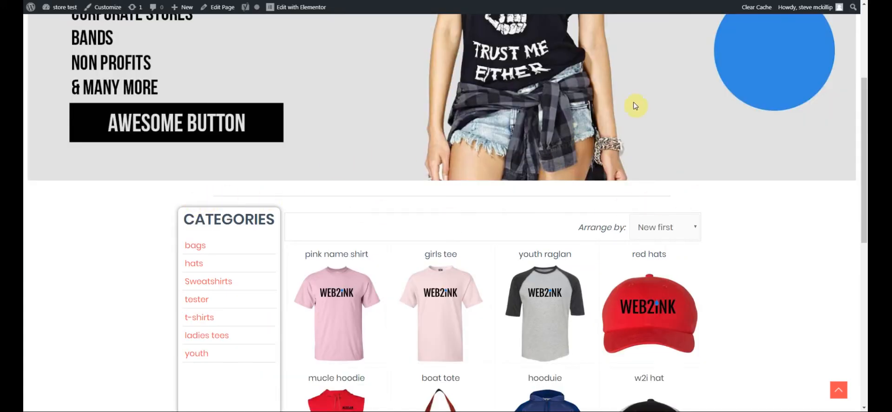
click(617, 0)
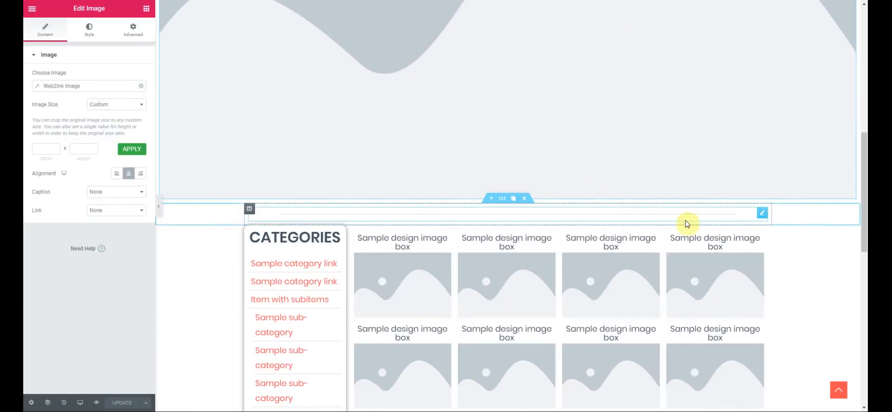
- Set the width of the divider above the categories to 100 and its weight to about 5.7
click(763, 212)
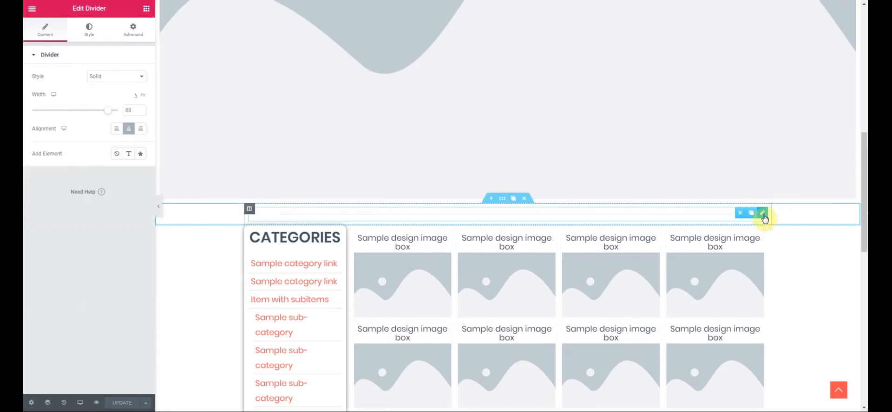
drag(108, 114, 118, 116)
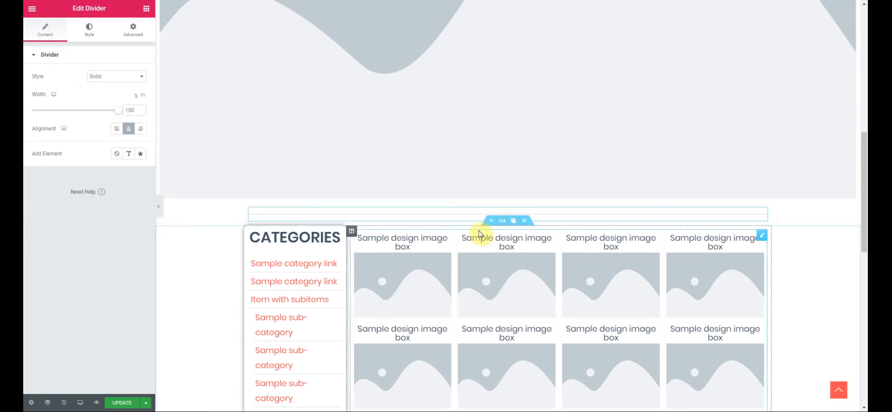
click(90, 38)
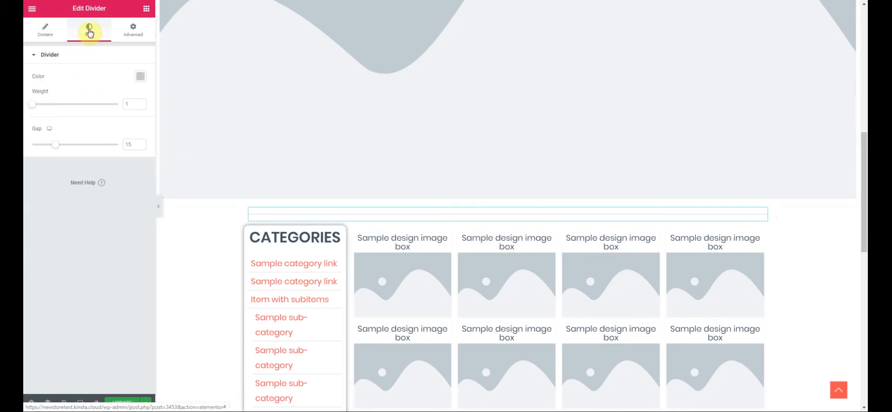
drag(37, 109, 75, 112)
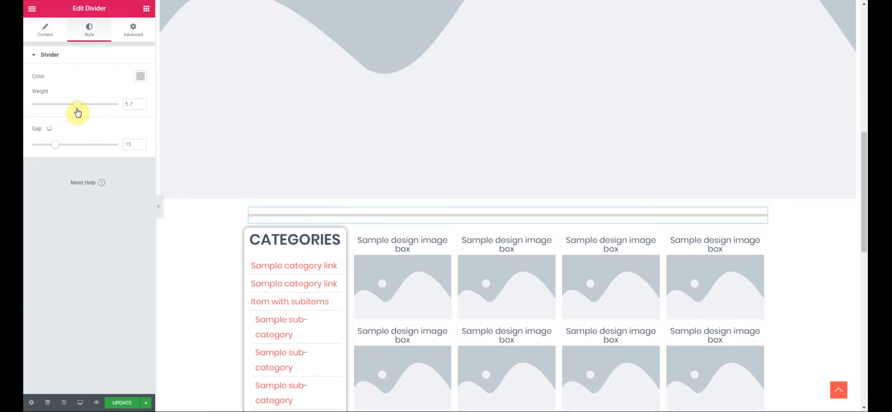
- Color the divider above the categories with the light green swatch and save the page update
click(141, 79)
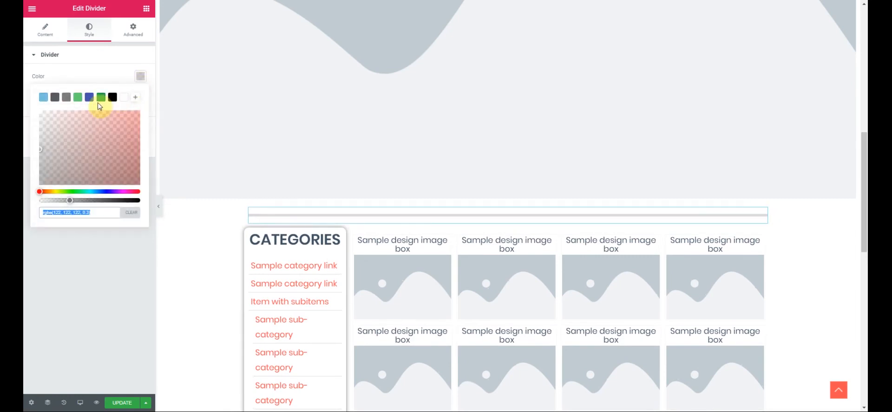
click(78, 98)
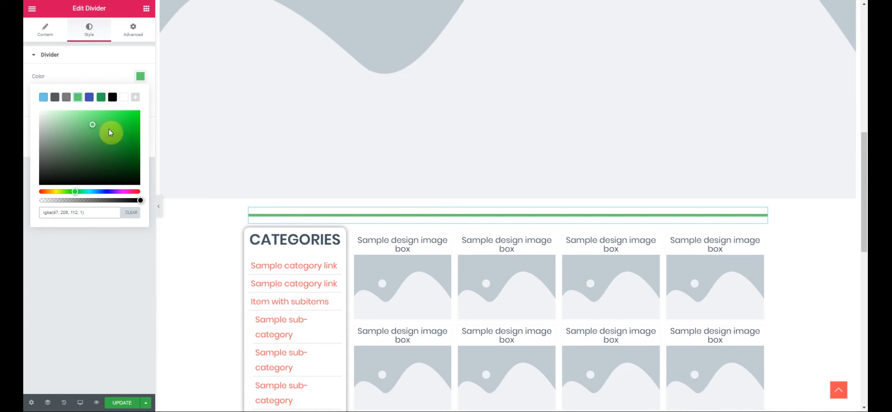
click(121, 404)
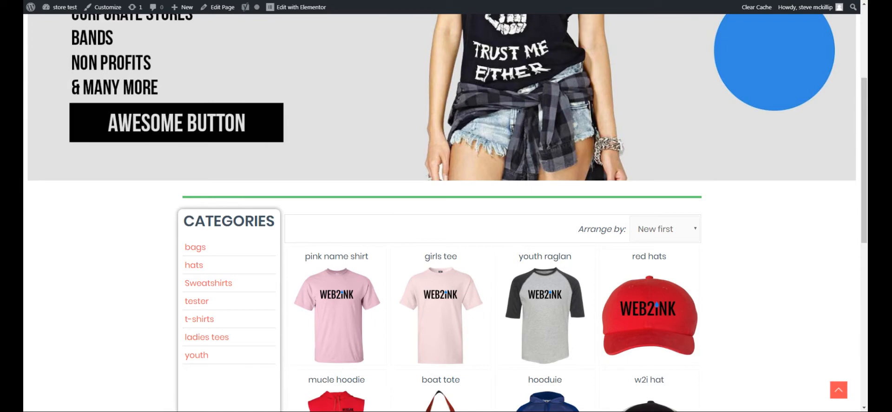
- Review the divider, category list and product grid on the live store page
scroll(409, 198, down, 1)
scroll(408, 198, down, 5)
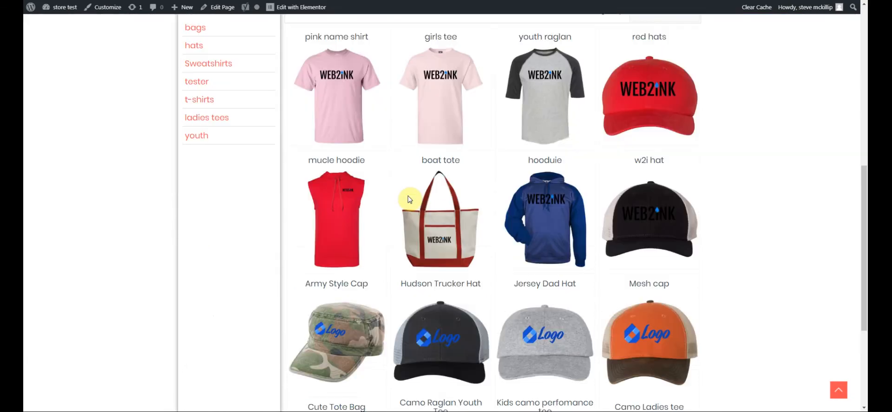
scroll(411, 213, down, 3)
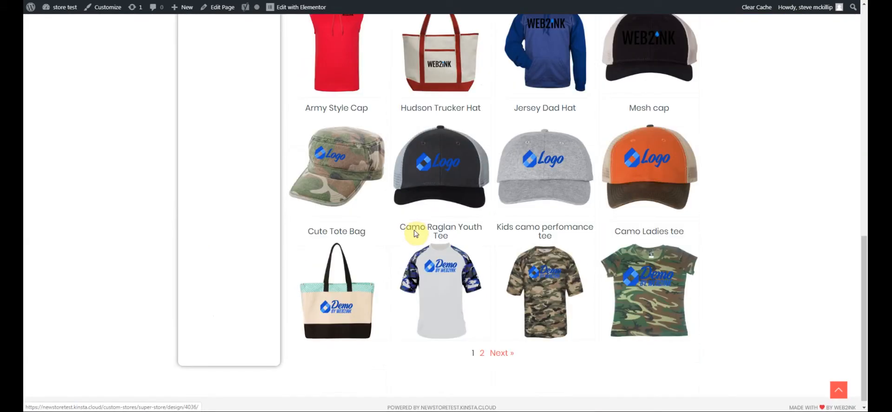
scroll(416, 234, up, 10)
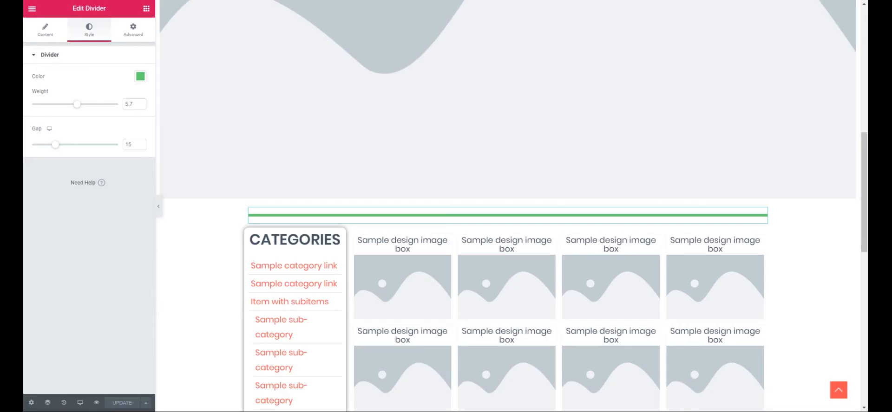
- Examine the layout of the section holding the categories and design grid, and the Web2Ink Section settings of the grid's shortcode
scroll(389, 197, down, 3)
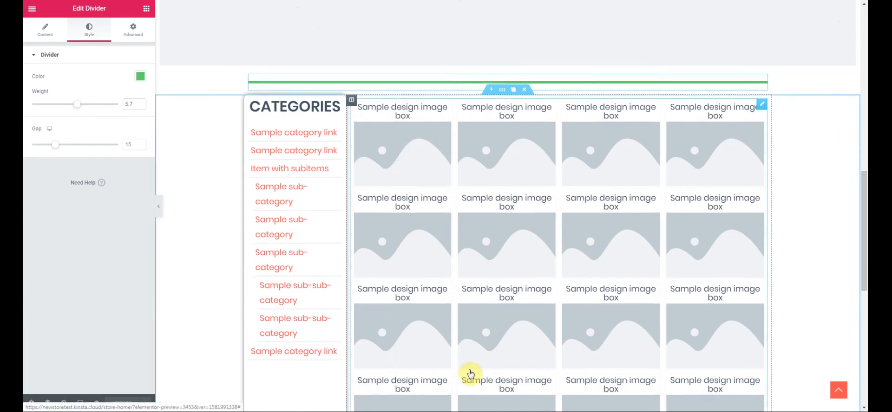
scroll(469, 370, down, 2)
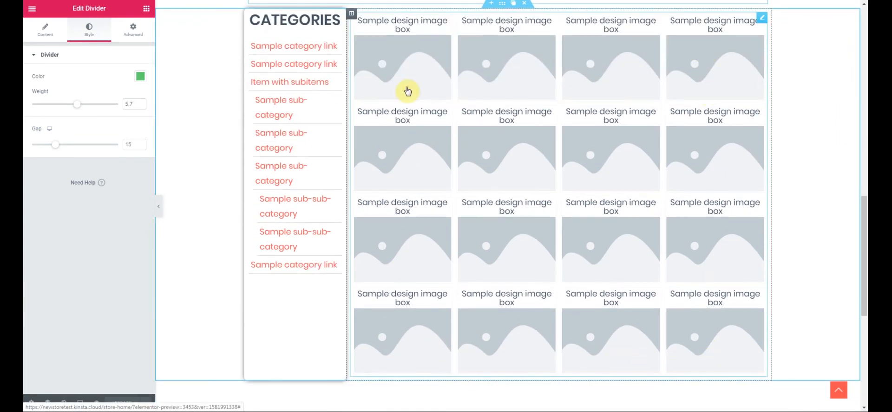
scroll(659, 280, up, 2)
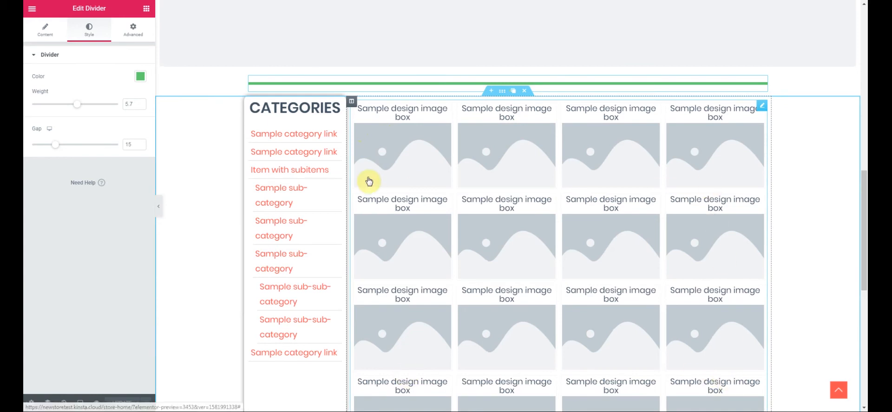
click(503, 91)
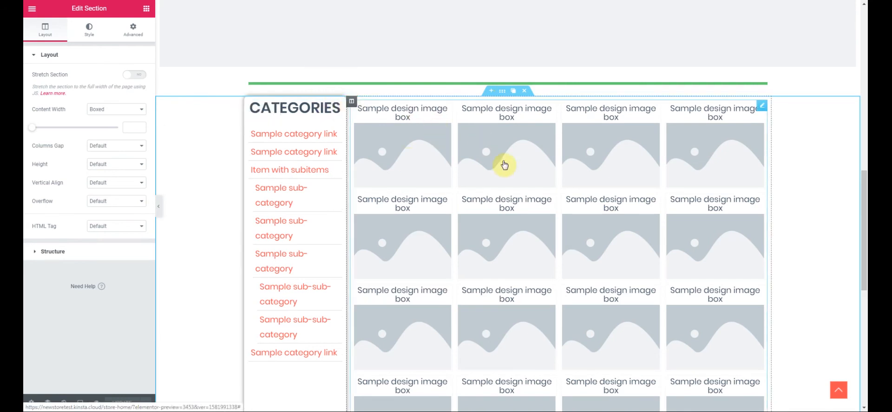
click(763, 109)
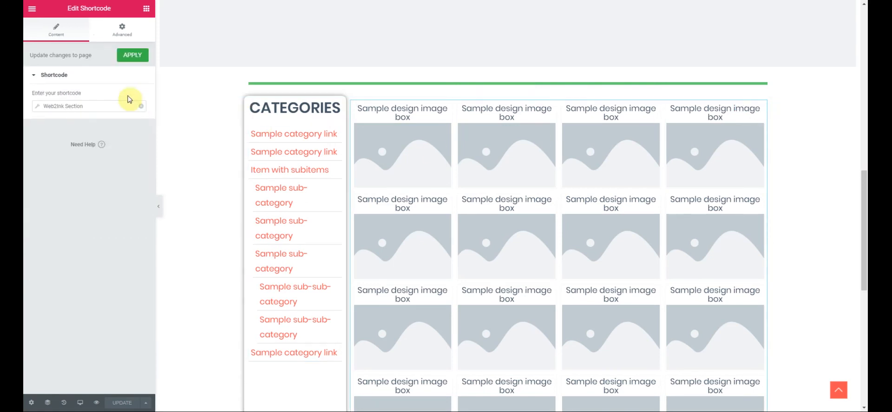
click(96, 110)
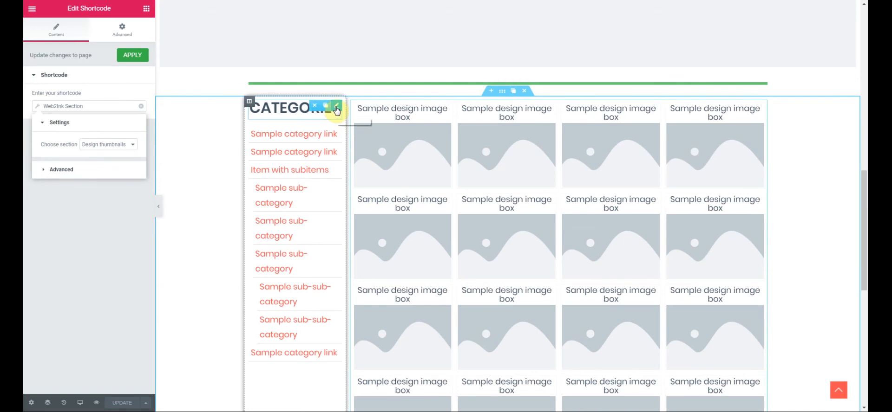
- Inspect the CATEGORIES heading content and the Web2Ink Section settings of the category list's shortcode
click(335, 106)
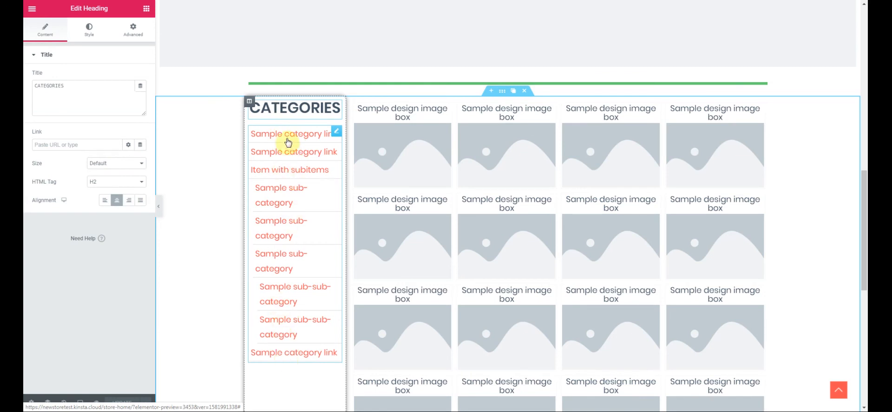
click(319, 133)
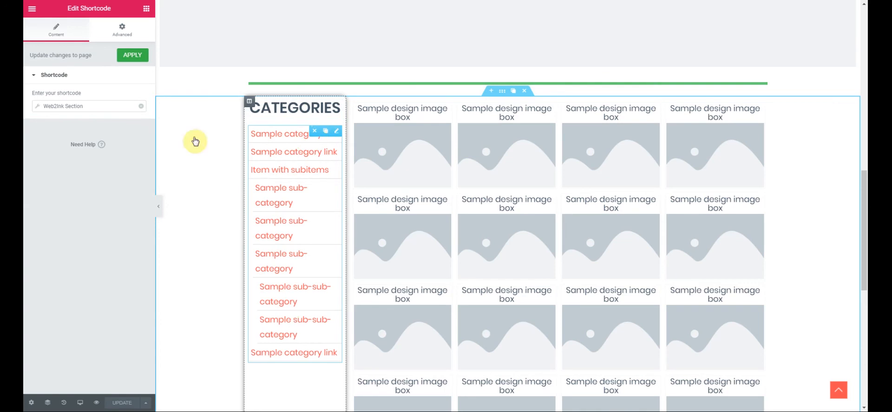
click(91, 107)
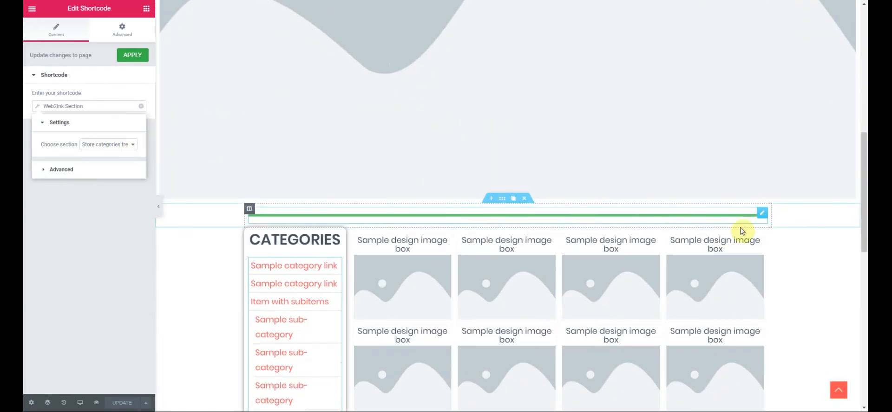
- Set the color of the divider above the categories to gray #7A7A7A and its weight to 1.5
click(762, 215)
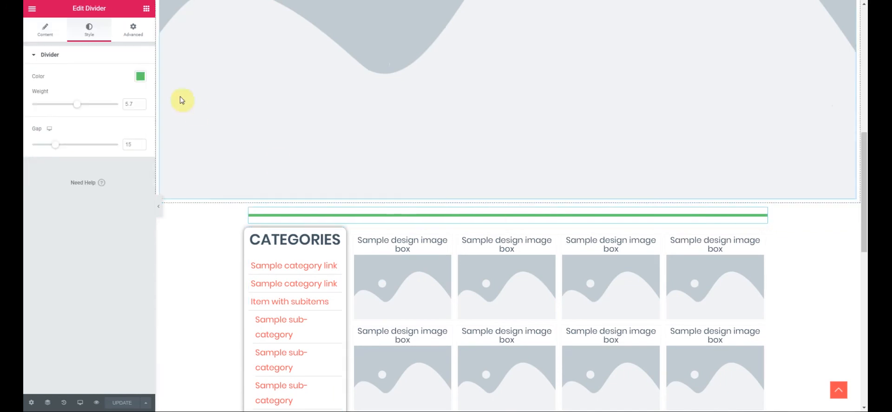
drag(78, 105, 45, 106)
click(140, 77)
click(66, 97)
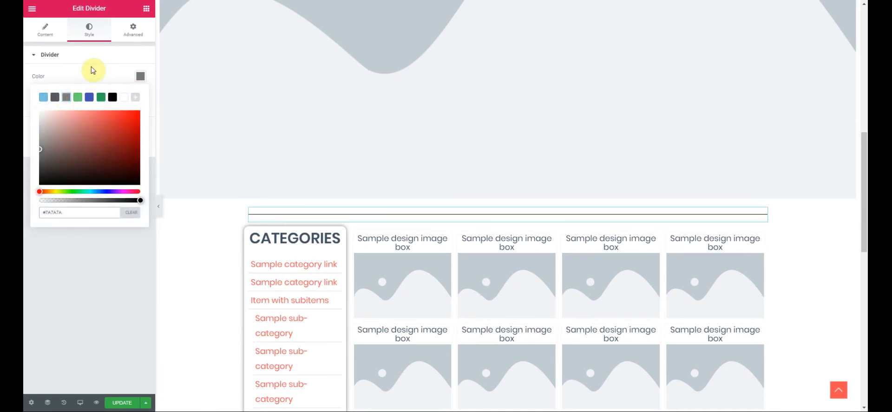
click(91, 65)
click(42, 58)
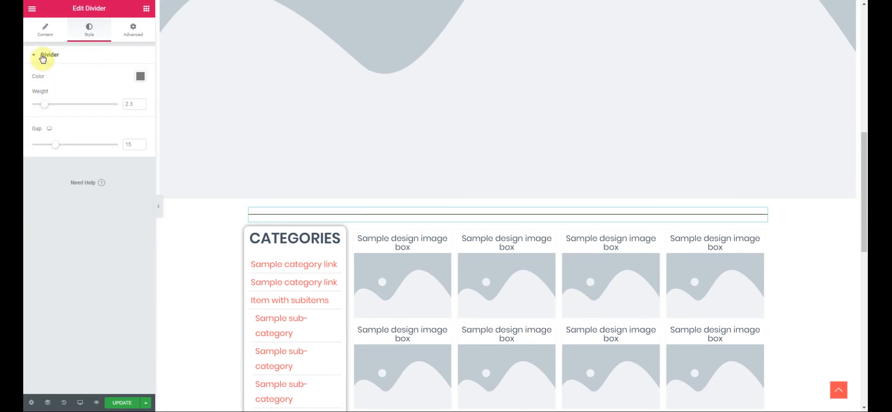
drag(43, 105, 38, 107)
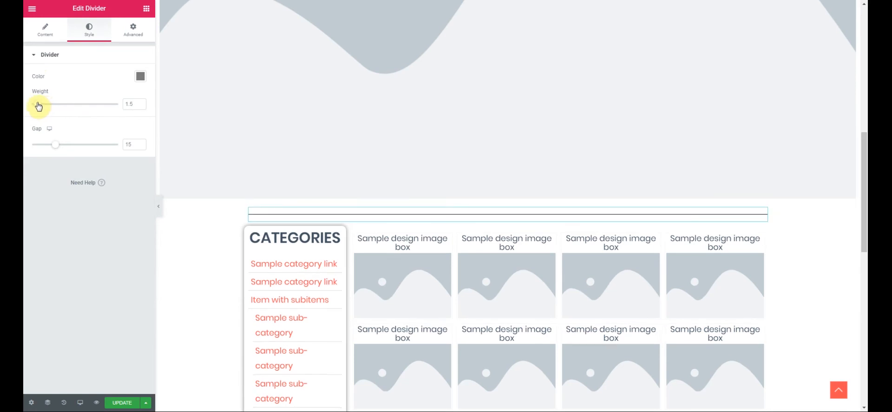
- Lower the opacity of the divider's gray color to roughly 40% and save the page update
click(140, 76)
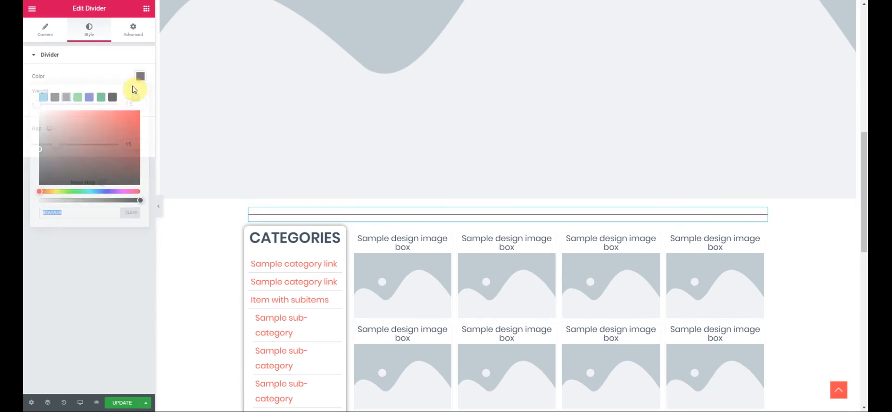
click(83, 200)
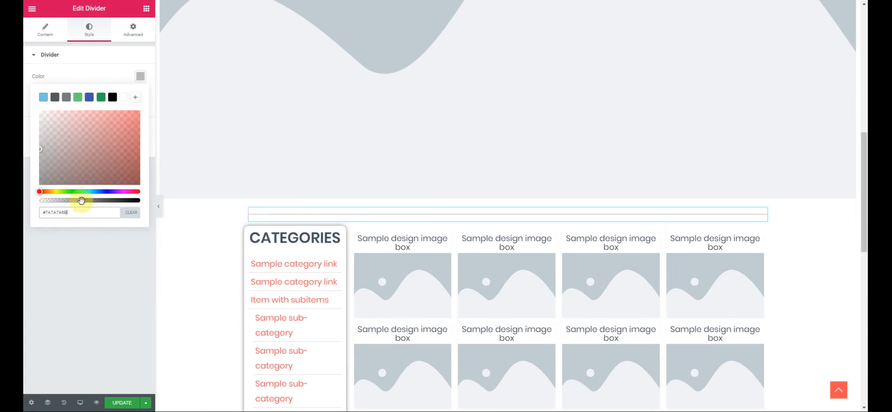
click(79, 234)
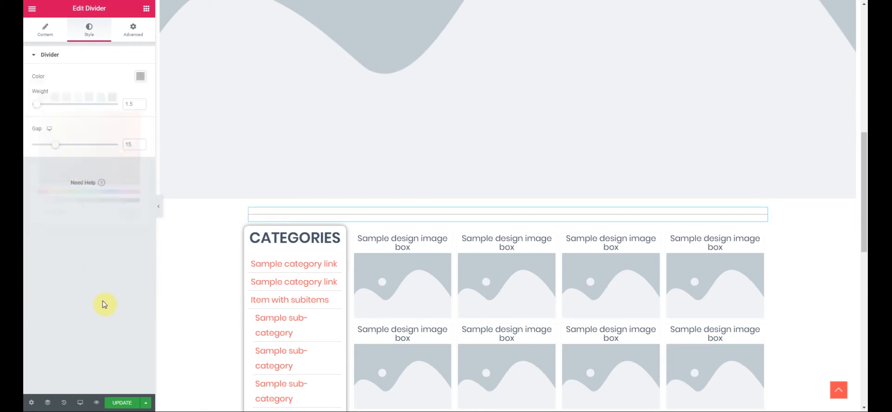
click(121, 404)
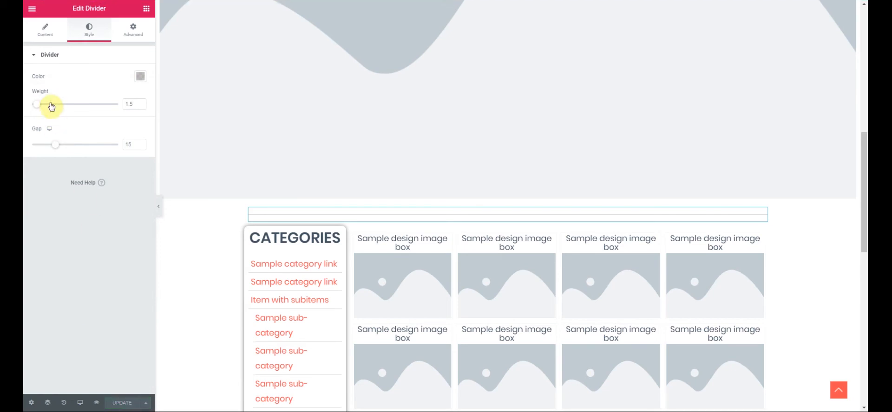
- Find the store-cat-1 page template with the Finder by searching "store c", open it for editing and look through its layout
scroll(229, 241, up, 9)
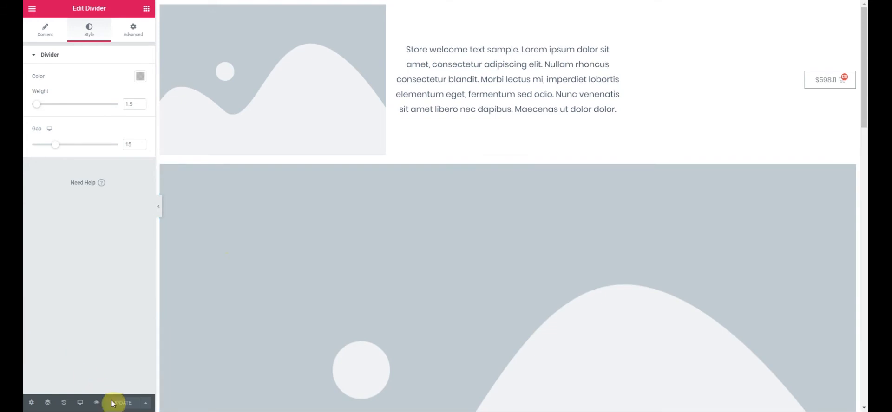
click(32, 9)
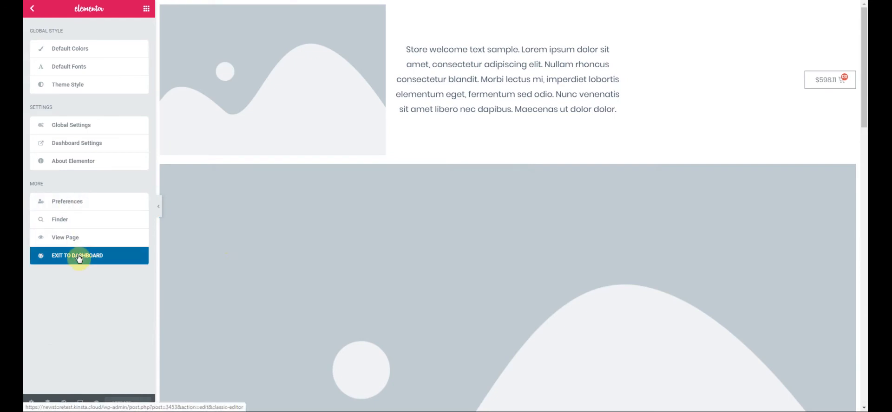
click(58, 221)
text(store c)
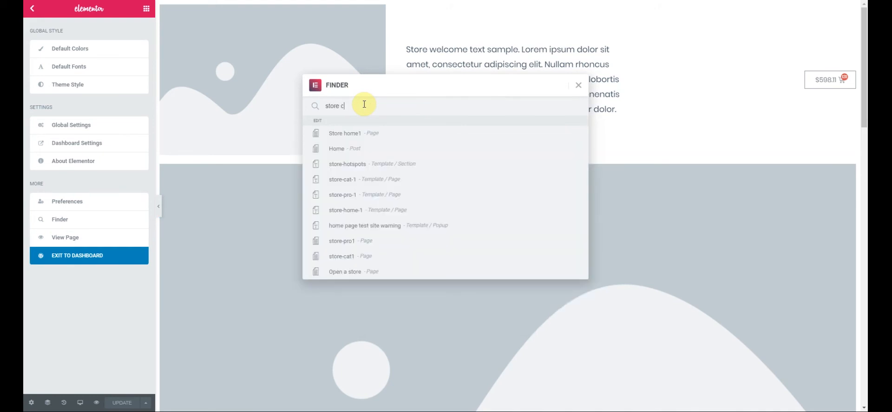
click(342, 182)
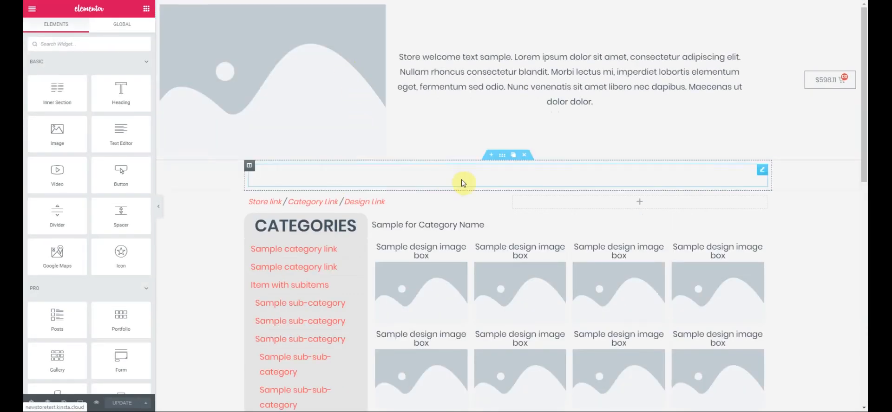
scroll(458, 212, down, 15)
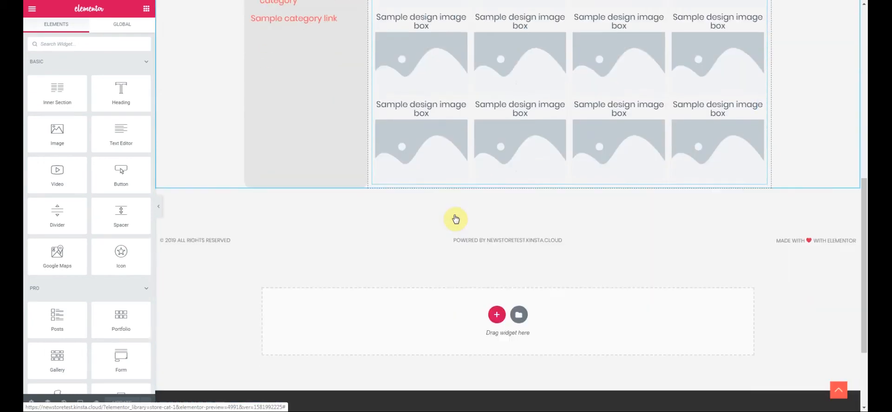
scroll(454, 218, up, 10)
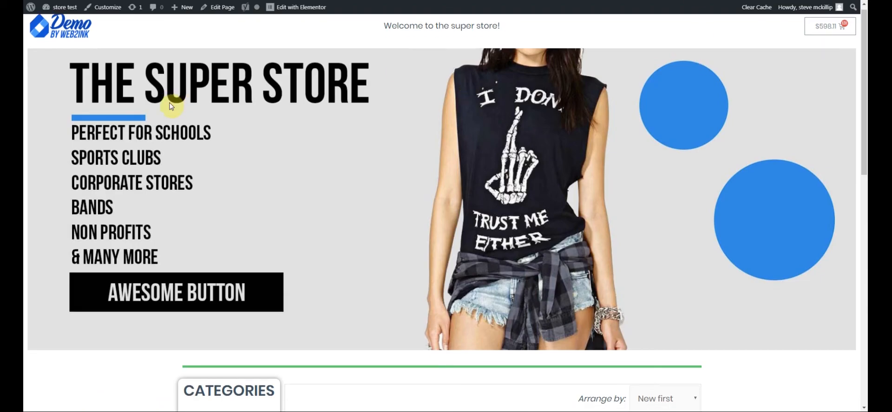
- Compare the header alignment of the live store home page with that of the t-shirts category page
scroll(201, 219, down, 5)
click(201, 276)
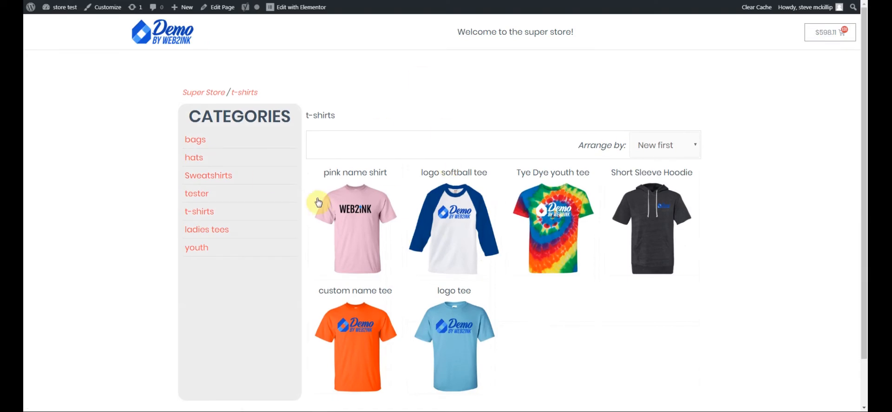
click(169, 38)
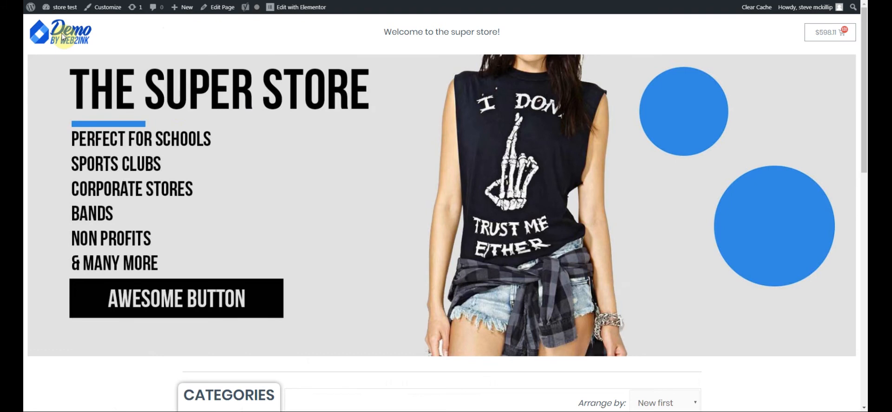
scroll(249, 219, down, 1)
scroll(198, 317, down, 4)
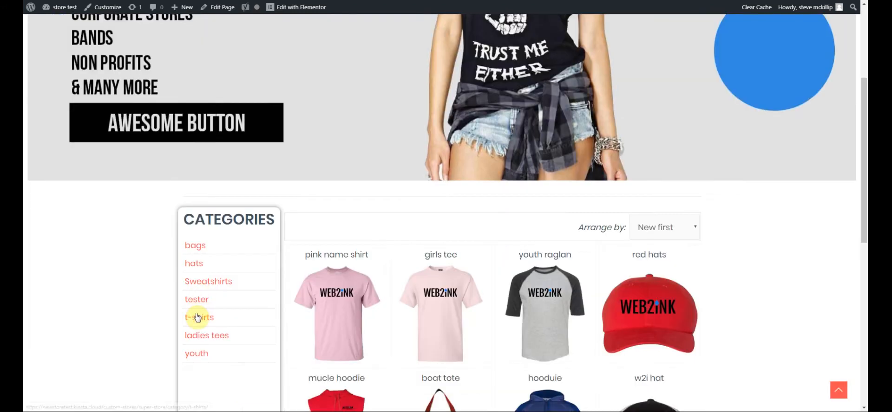
click(197, 318)
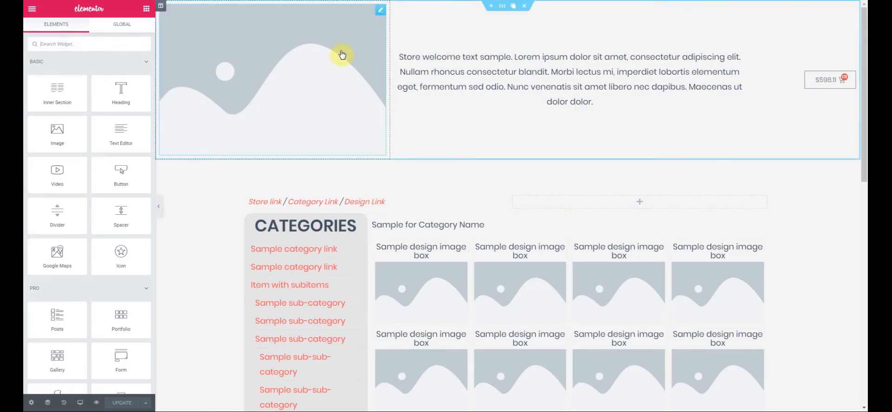
- Check the stretch and content width settings of the header section in the category template
click(502, 8)
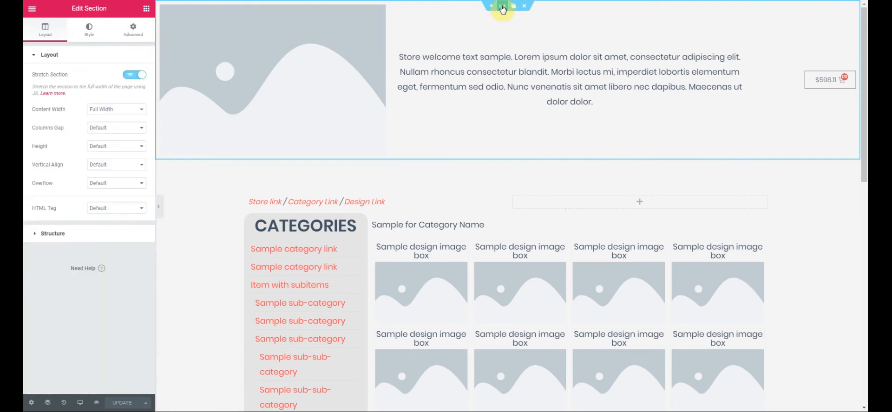
click(140, 112)
click(141, 114)
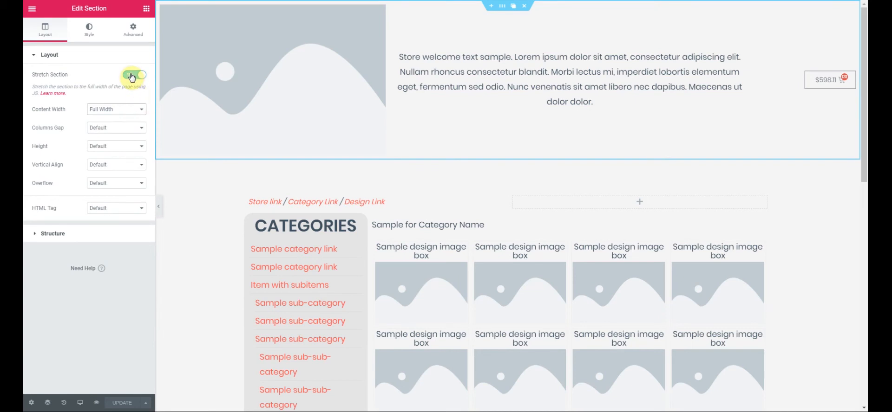
- Align the header section's image to the left
click(381, 11)
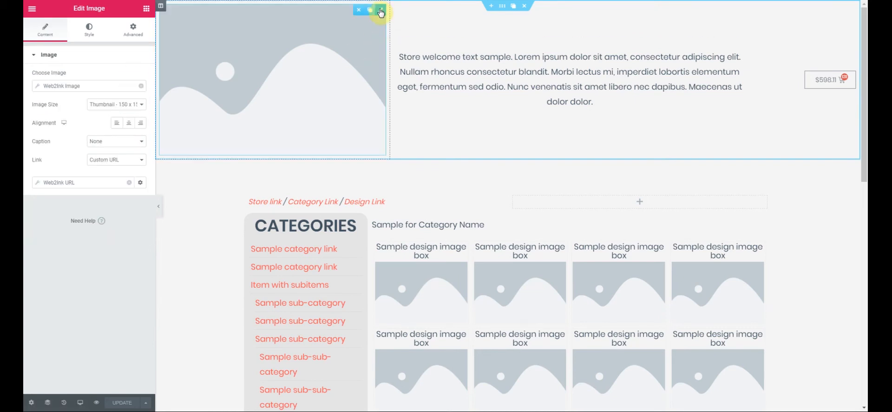
click(117, 124)
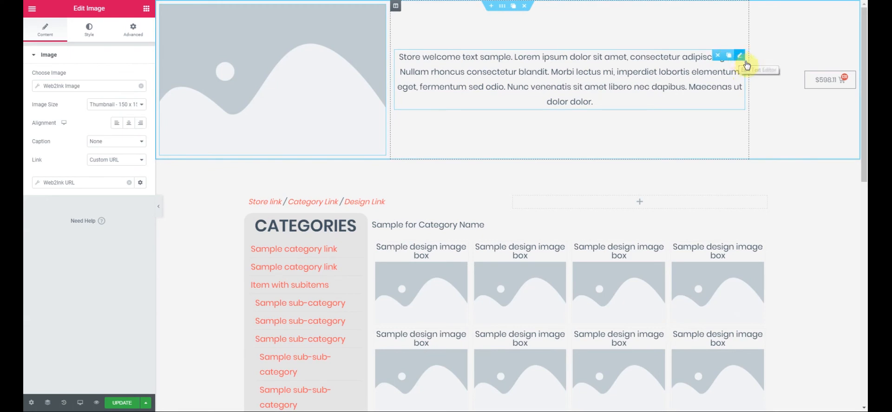
- Narrow the header column holding the store welcome text and keep that text center-aligned
drag(747, 61, 655, 65)
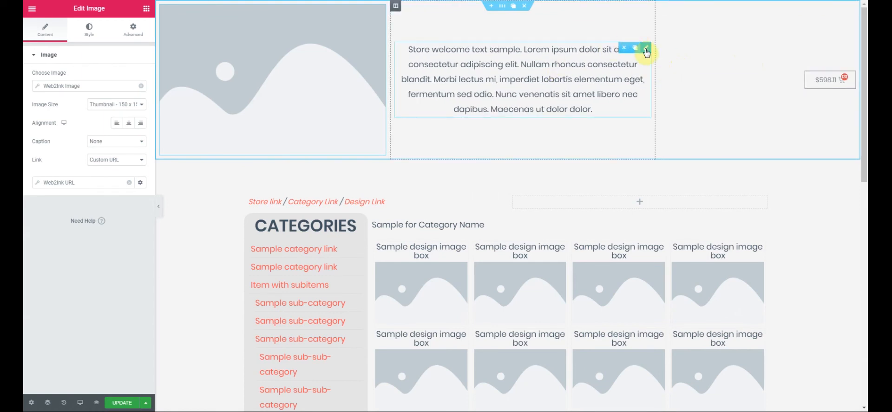
click(646, 49)
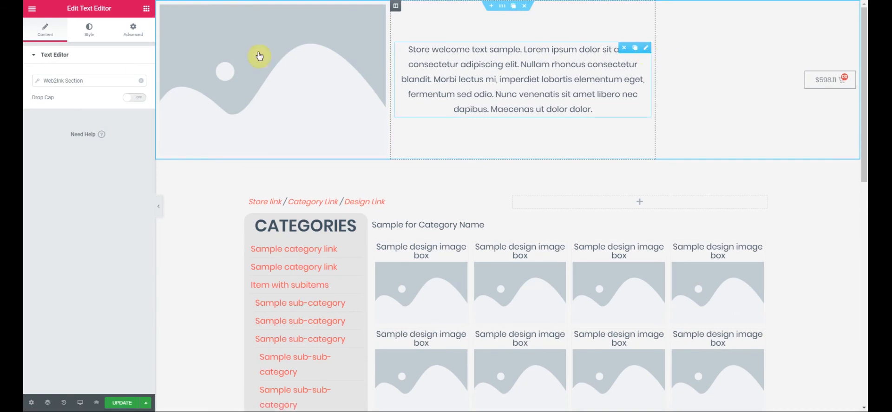
click(83, 36)
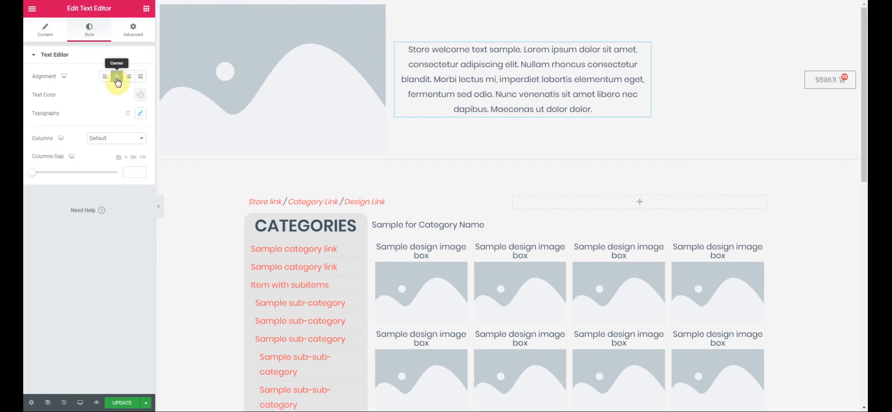
click(117, 77)
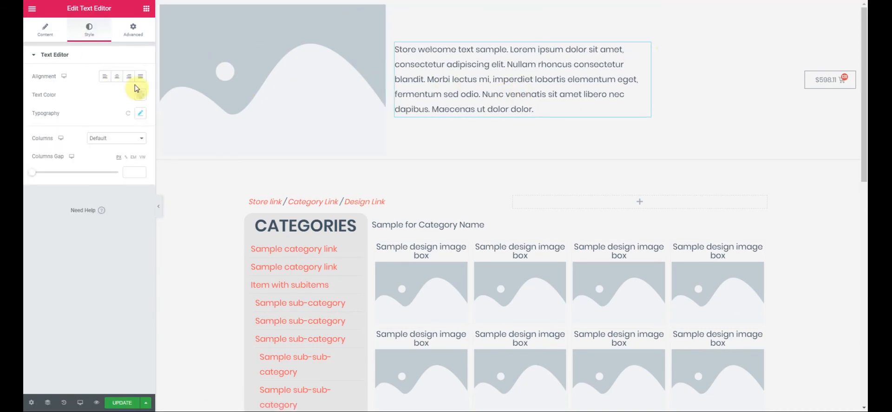
click(117, 79)
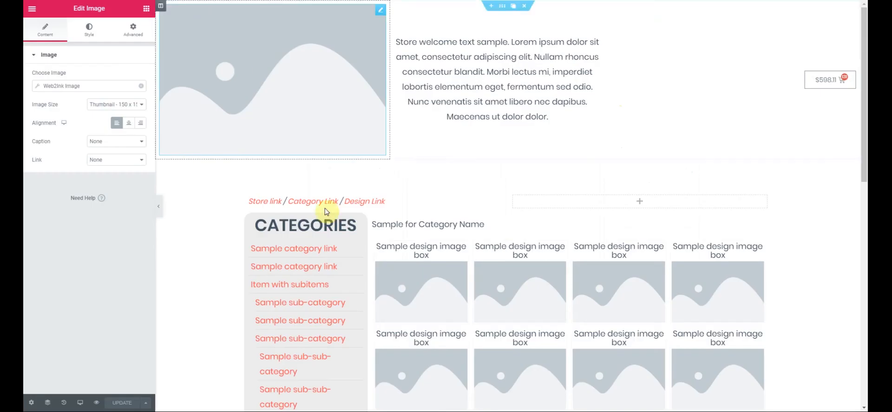
- Review the category template's categories column settings and the design image grid down to the footer
scroll(400, 214, down, 2)
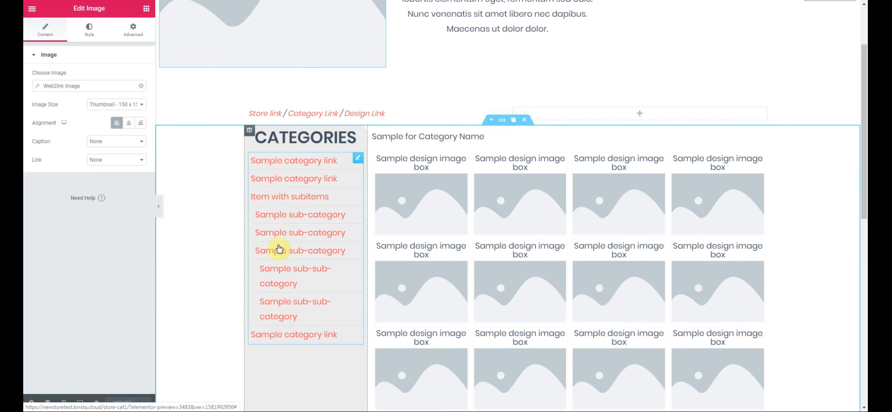
click(249, 132)
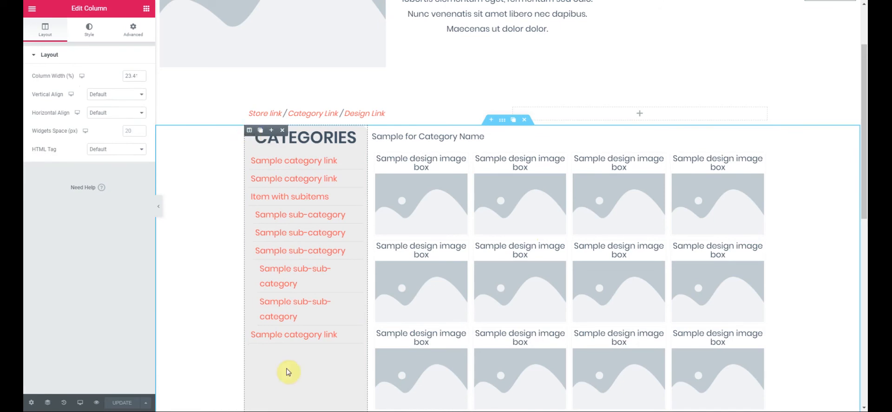
scroll(281, 360, down, 4)
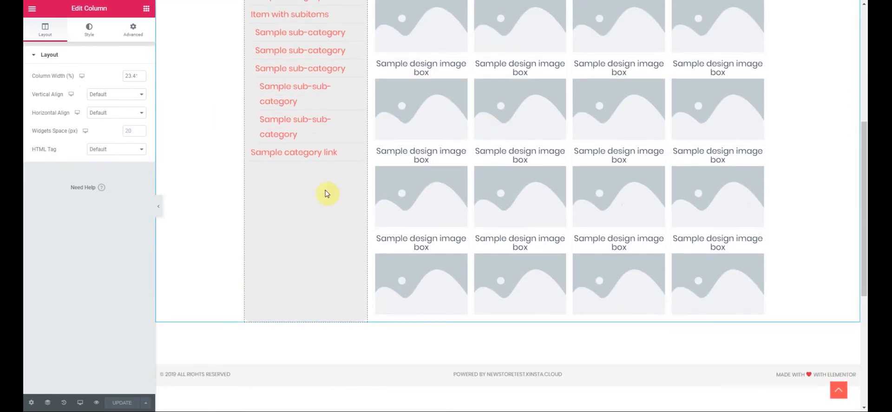
scroll(310, 261, up, 5)
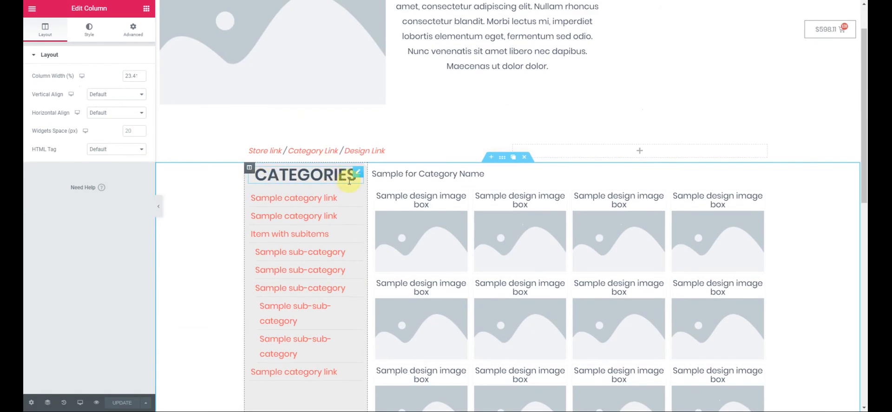
mouse_move(358, 177)
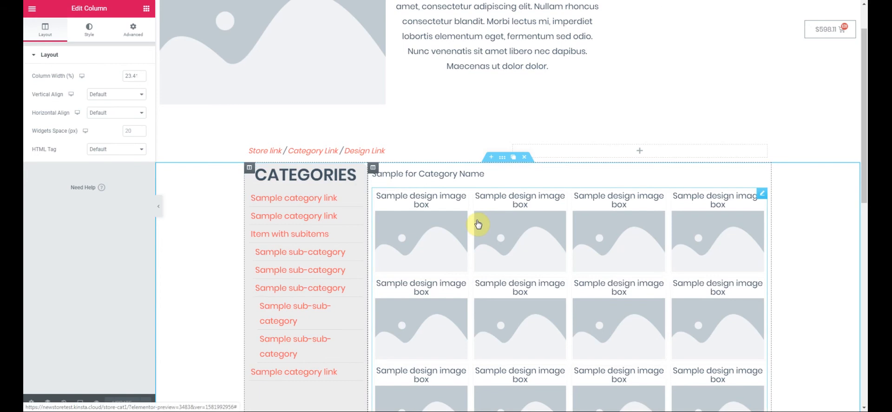
scroll(479, 224, up, 1)
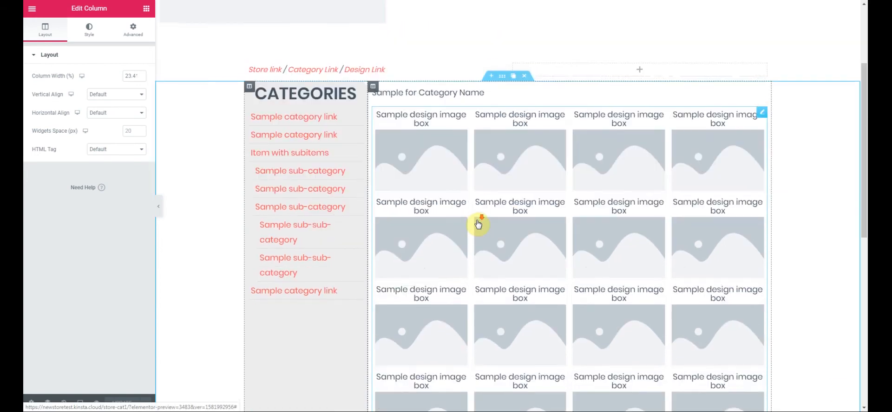
scroll(478, 224, down, 3)
scroll(478, 224, down, 1)
scroll(478, 223, up, 4)
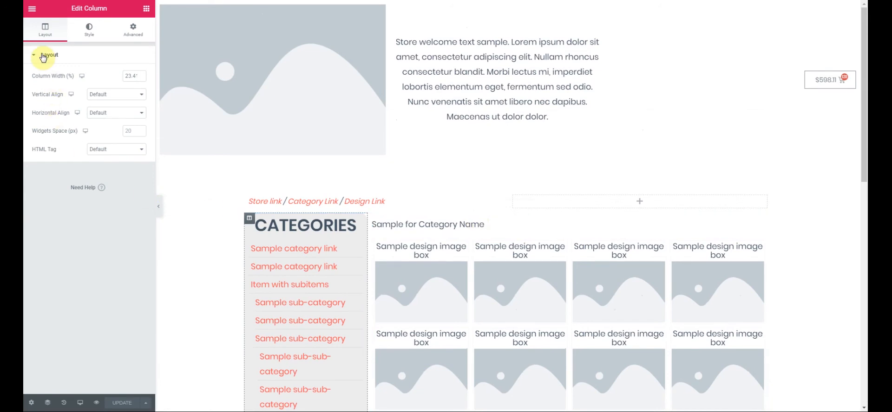
- Find the store design page template with the Finder by searching "stor", open it for editing and look over its layout
click(32, 12)
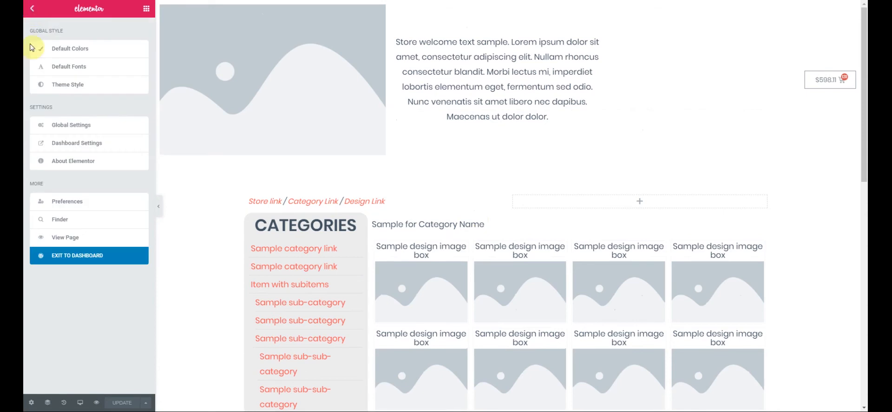
click(68, 221)
click(365, 109)
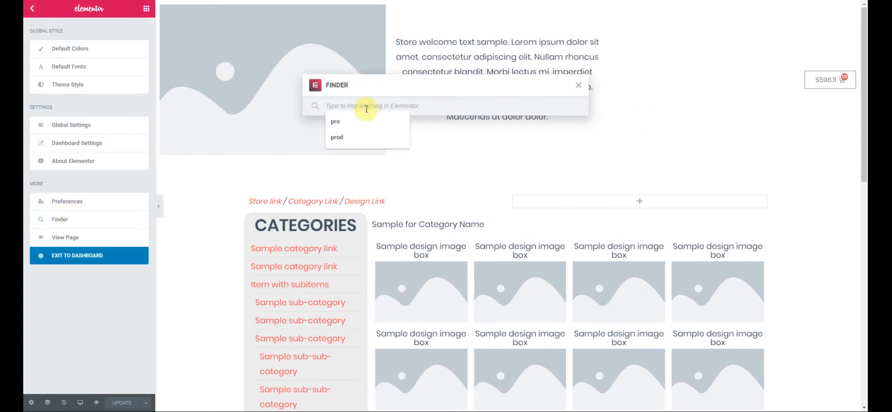
text(stor)
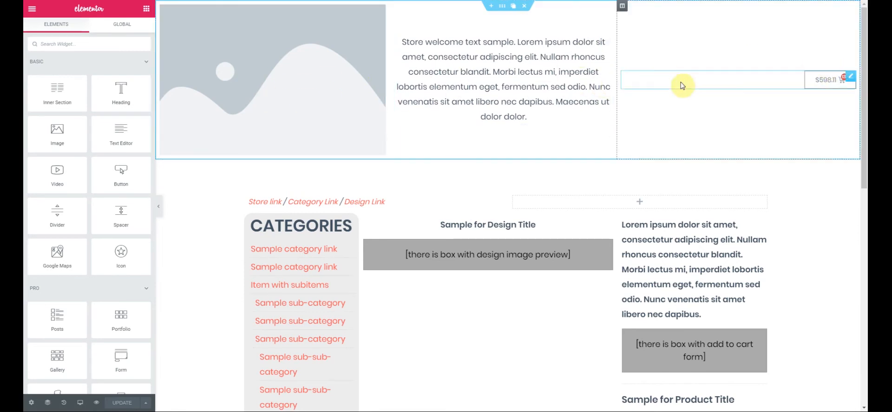
scroll(299, 110, down, 2)
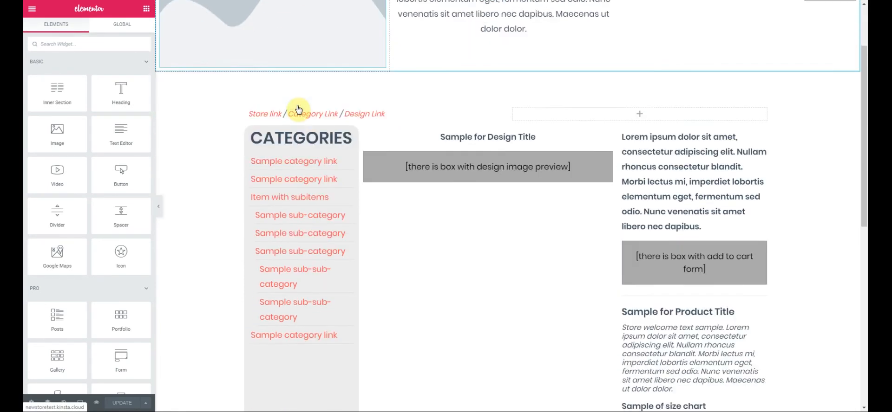
scroll(298, 110, down, 1)
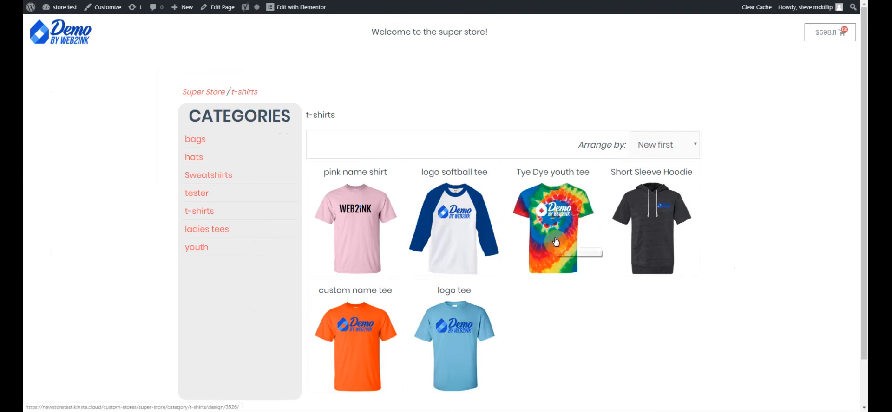
- Open the Short Sleeve Hoodie from the live t-shirts category and examine its title, description, quantity table and product details against the template
click(660, 234)
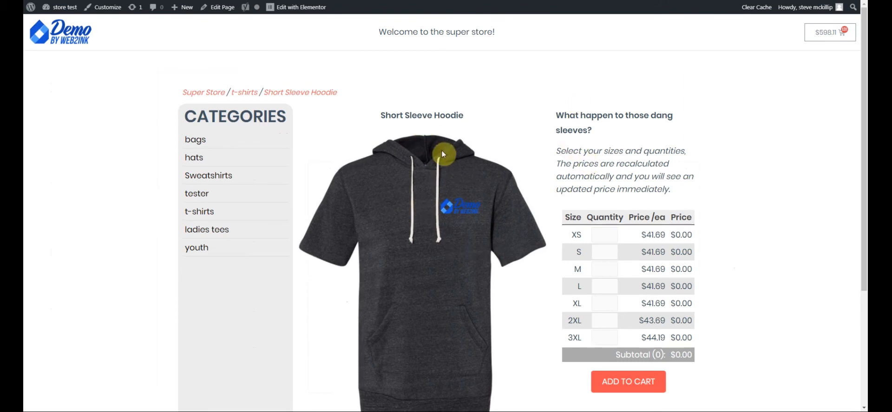
drag(382, 115, 472, 113)
click(542, 116)
drag(554, 119, 632, 134)
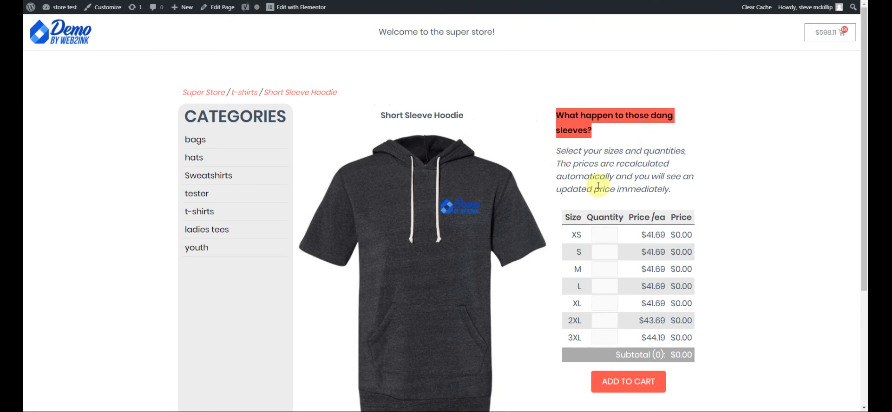
click(737, 185)
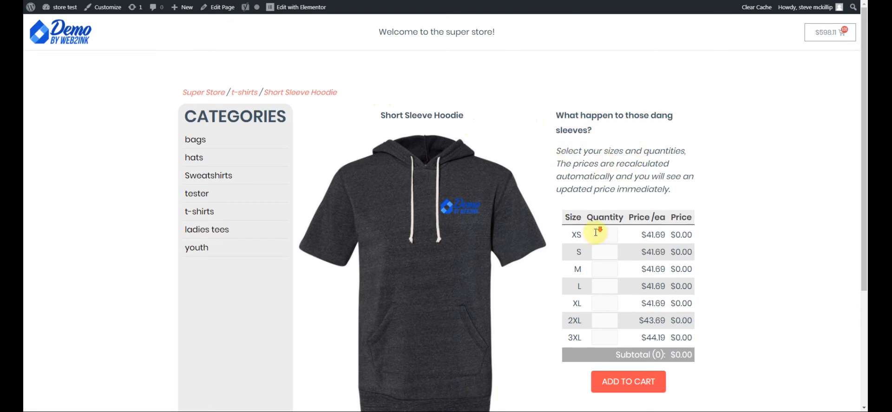
scroll(599, 219, down, 1)
scroll(603, 190, down, 1)
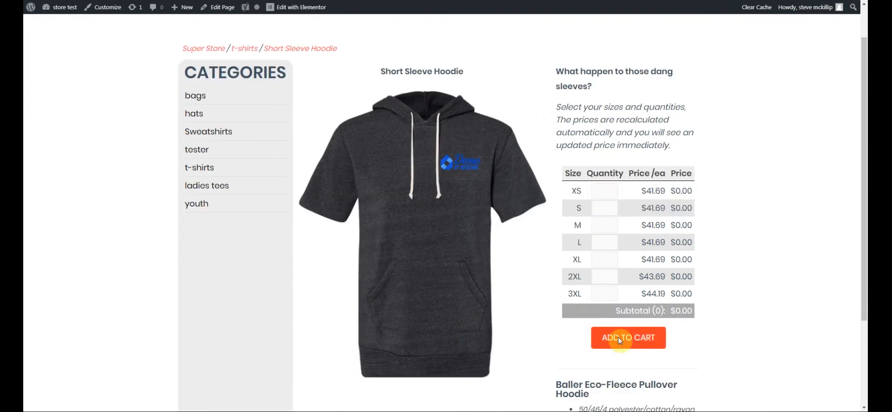
scroll(486, 277, down, 3)
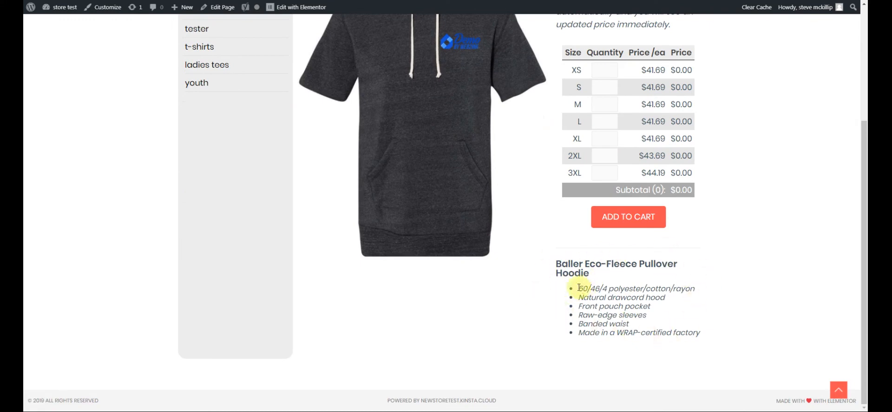
scroll(580, 188, up, 2)
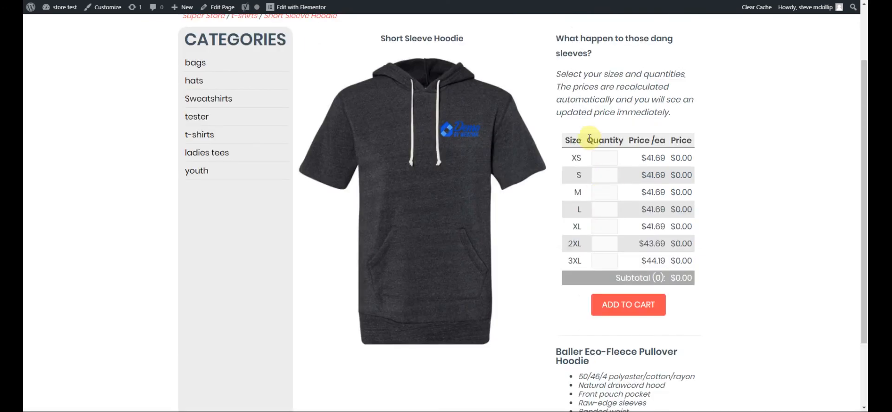
scroll(619, 150, up, 1)
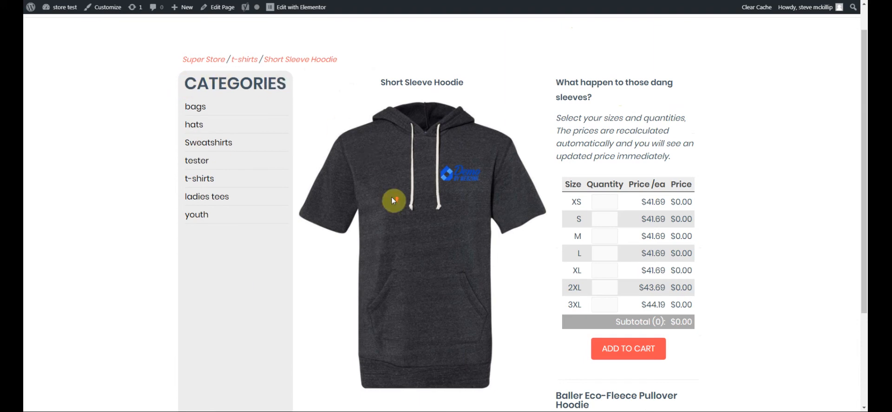
scroll(392, 199, down, 1)
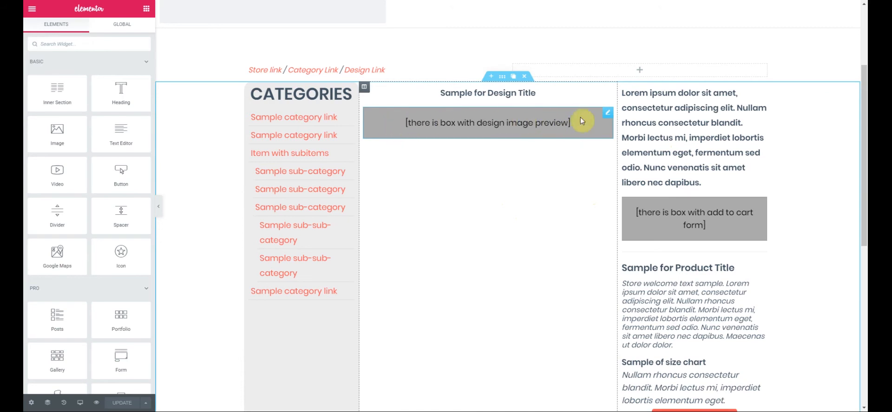
- Check the Web2Ink section chosen for the design image preview shortcode and the product details placement on the live hoodie page
click(608, 113)
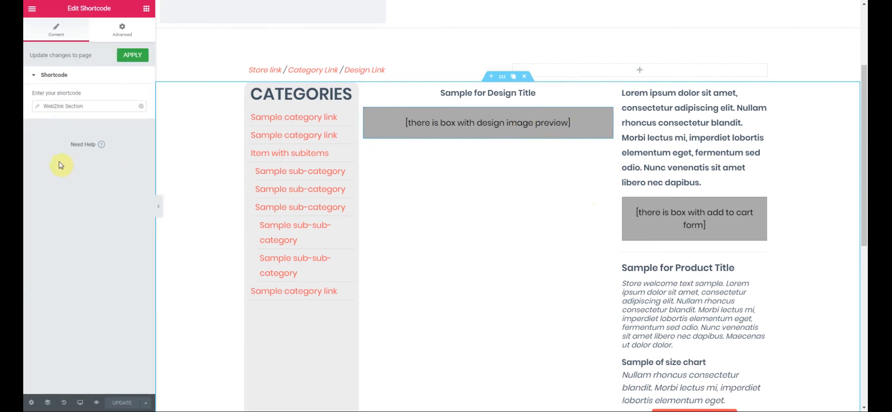
click(91, 107)
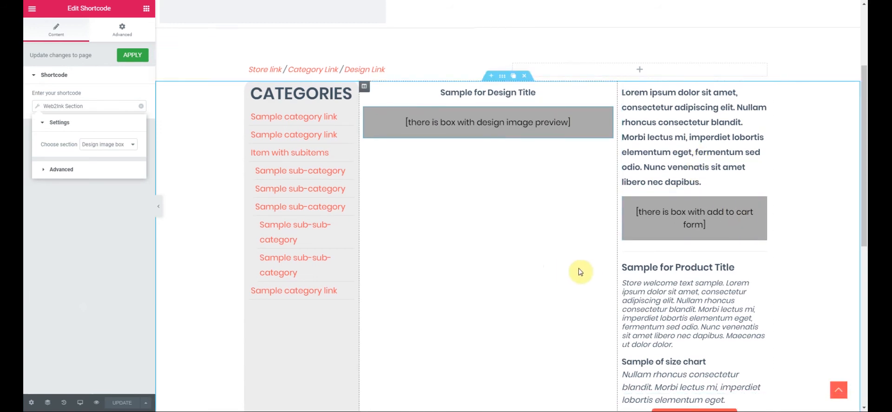
scroll(592, 273, down, 1)
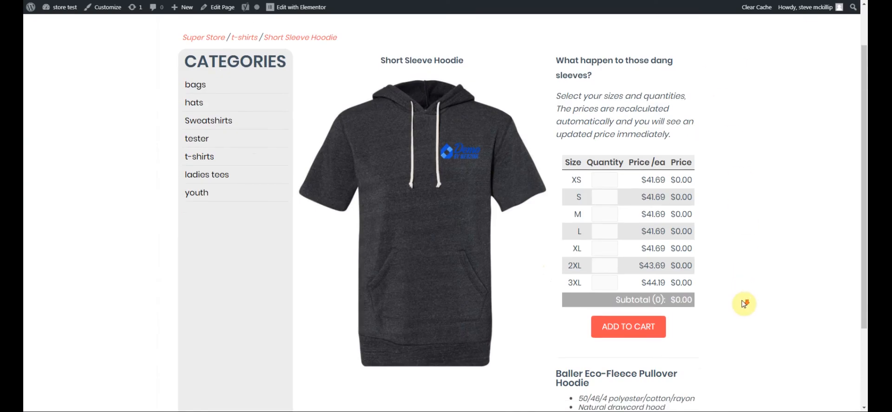
scroll(650, 325, down, 3)
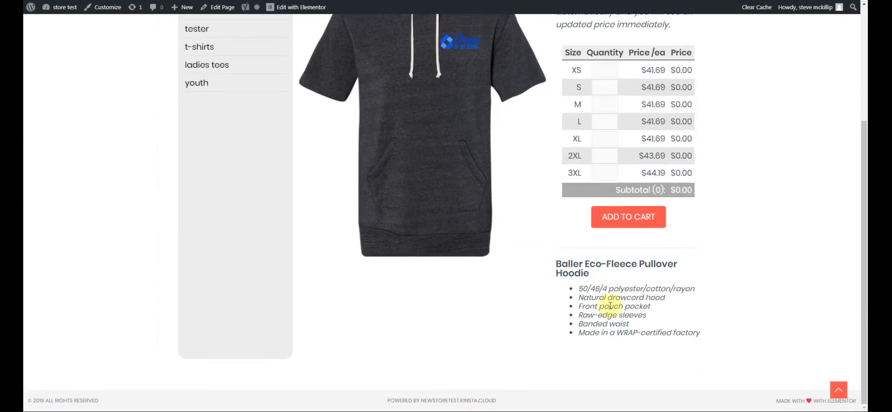
scroll(579, 285, up, 2)
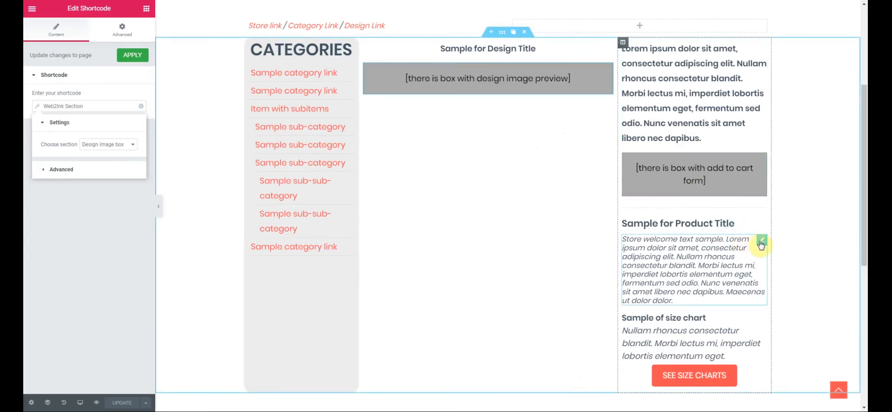
- Move the sample product description and product title above the add to cart form box, directly below the bold introductory text
drag(762, 240, 681, 136)
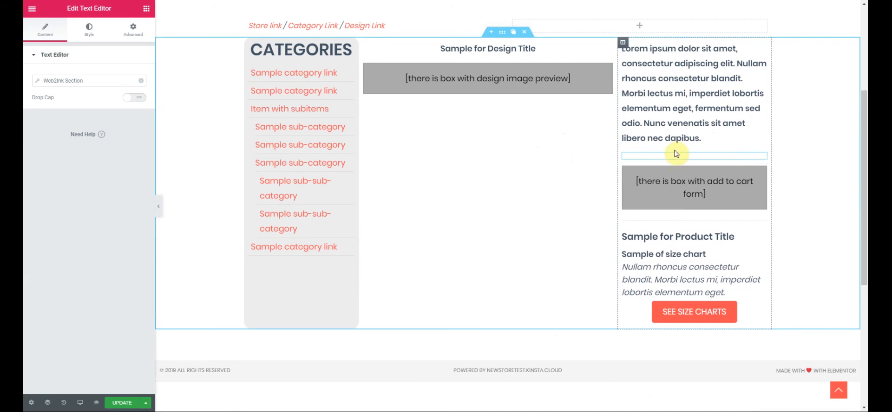
mouse_move(760, 162)
drag(759, 236, 706, 138)
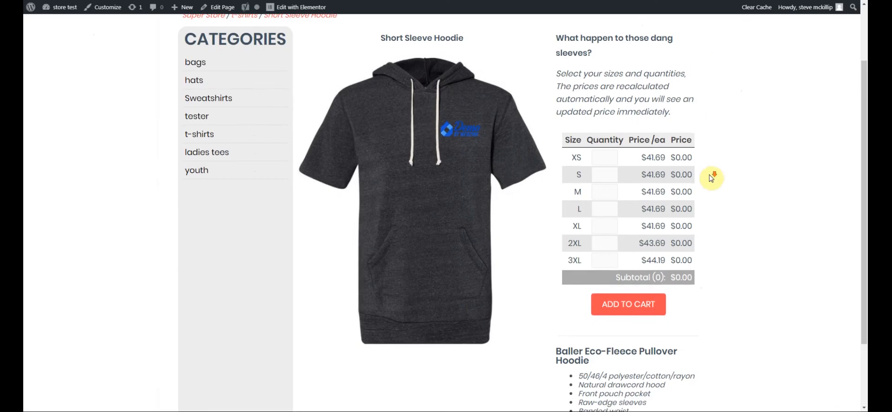
scroll(709, 179, down, 2)
scroll(726, 205, up, 3)
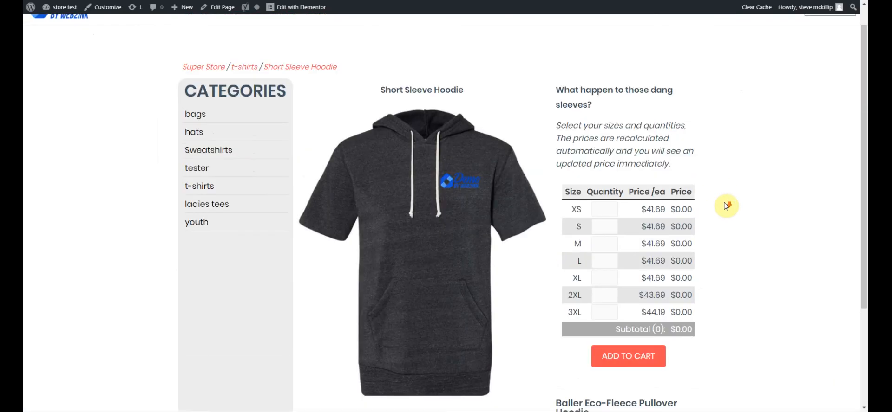
- Reload the live Short Sleeve Hoodie page and compare the placement of the description and product details above the quantity table
scroll(726, 206, down, 3)
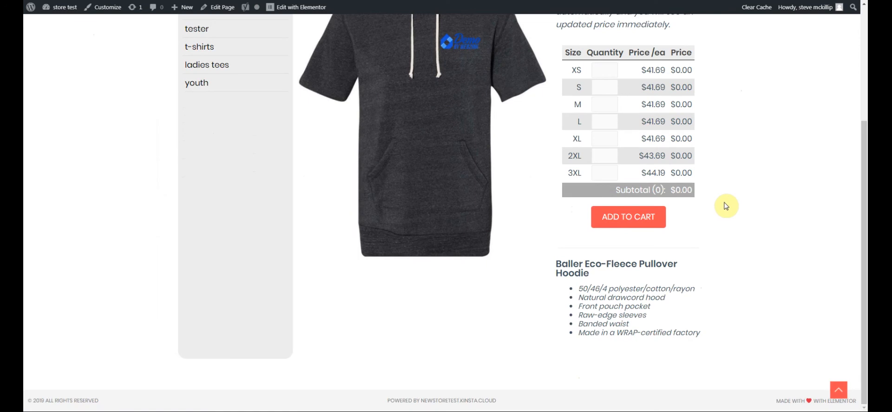
key(F5)
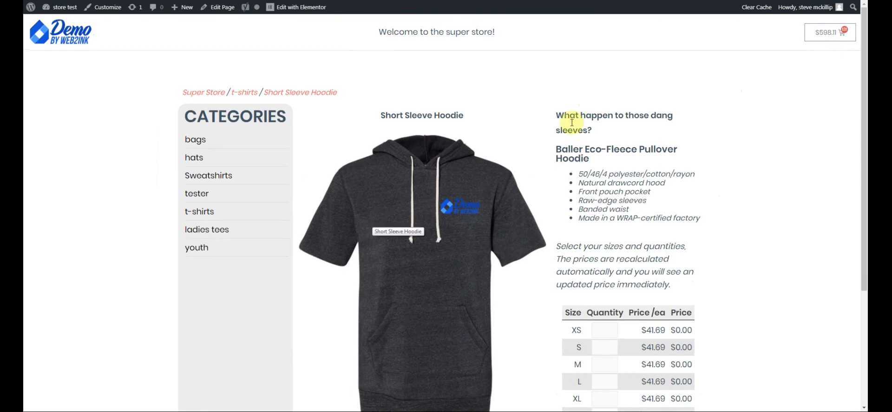
drag(413, 112, 497, 119)
drag(555, 115, 620, 137)
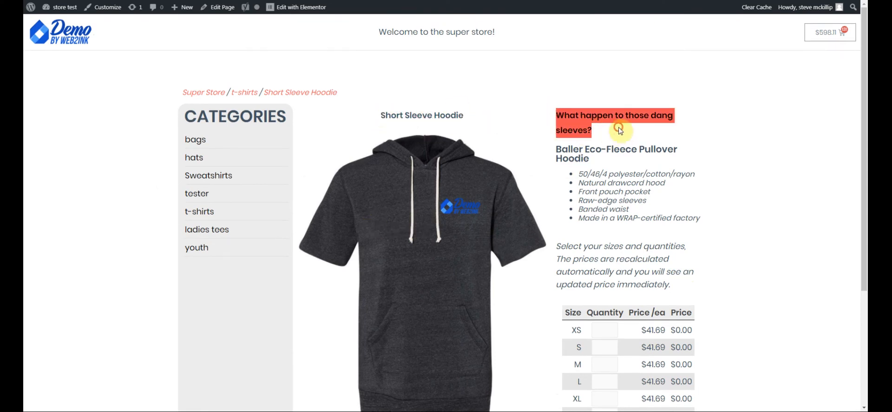
click(620, 137)
drag(554, 115, 623, 137)
click(623, 136)
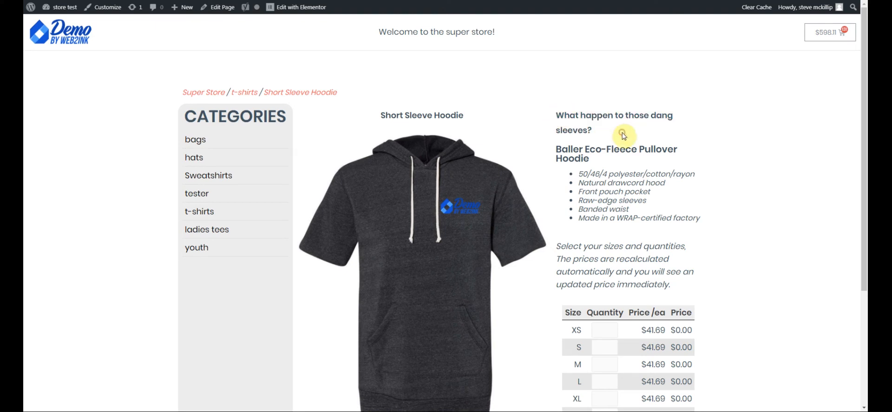
drag(554, 149, 715, 226)
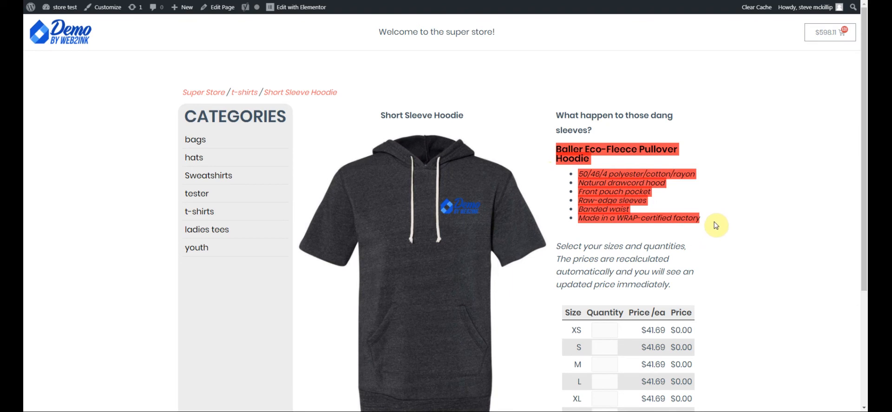
click(715, 225)
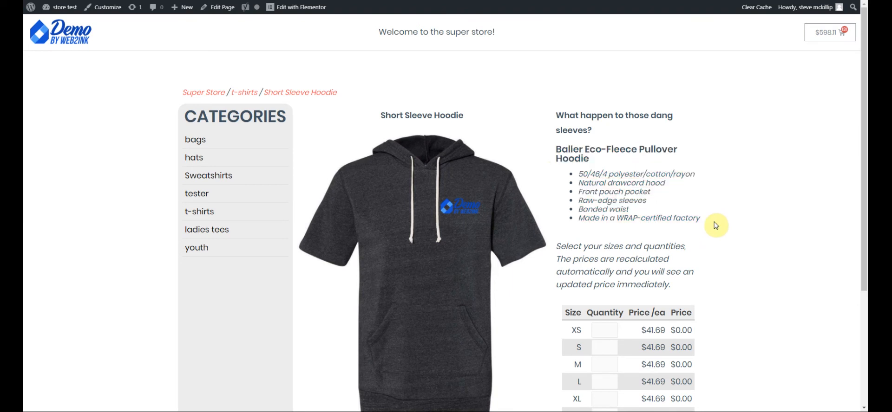
- Look over the rest of the live hoodie page, from the size and quantity table to the add to cart area and footer
scroll(718, 223, down, 3)
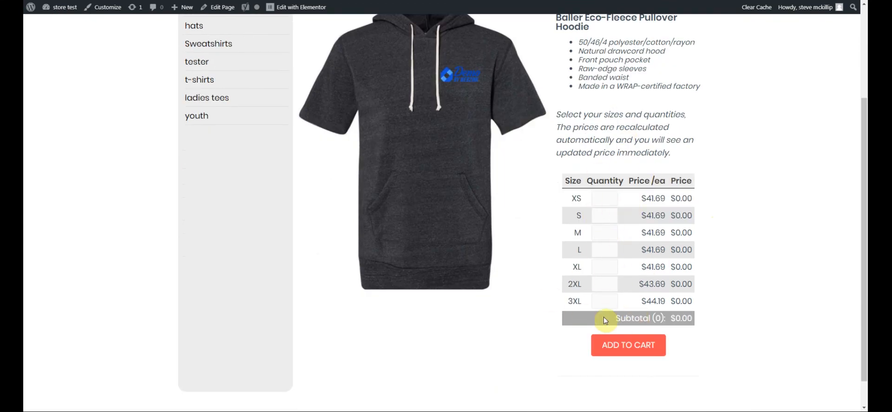
scroll(603, 318, up, 3)
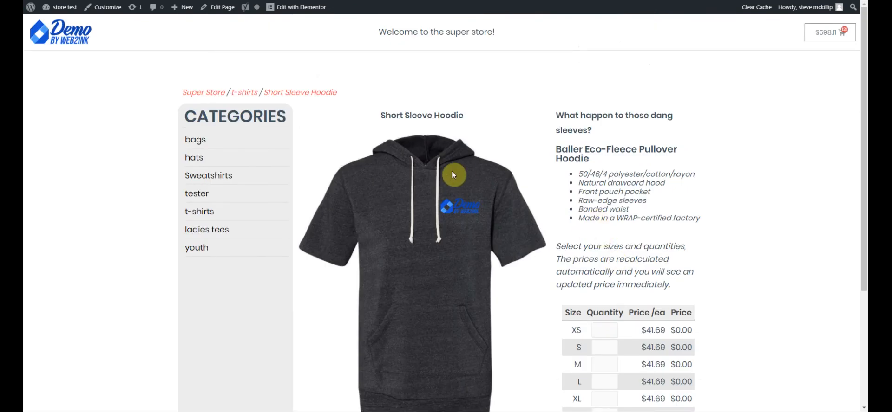
scroll(450, 186, down, 3)
scroll(447, 196, down, 1)
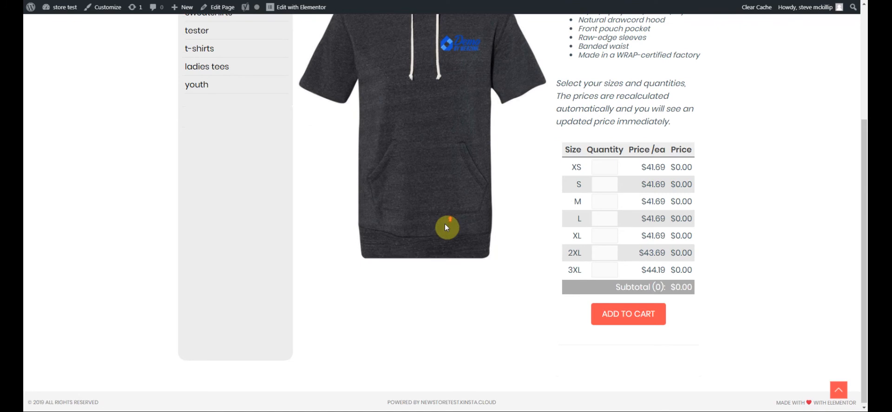
scroll(445, 224, up, 4)
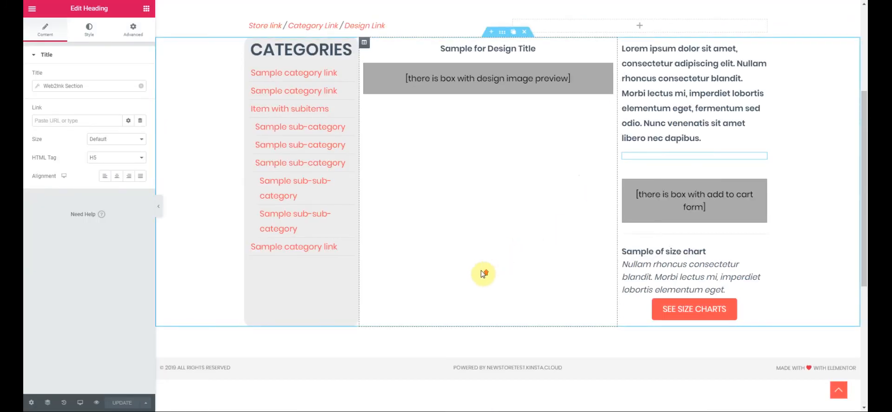
- Exit the design template editor to the WordPress dashboard and start a new page from the pages list
scroll(485, 271, up, 4)
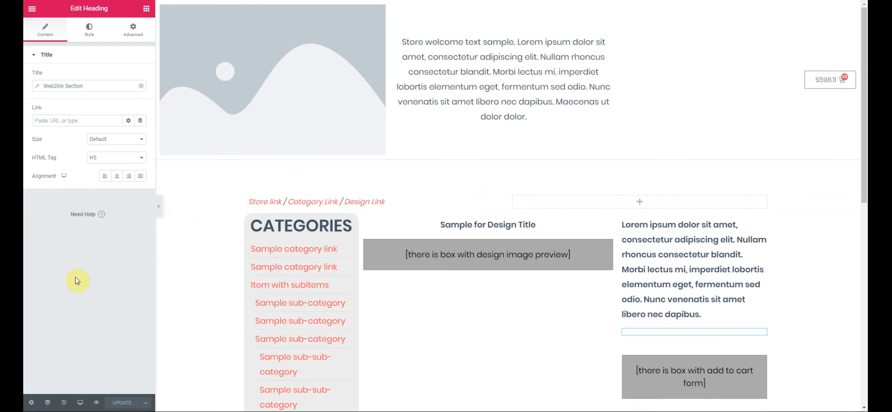
click(32, 9)
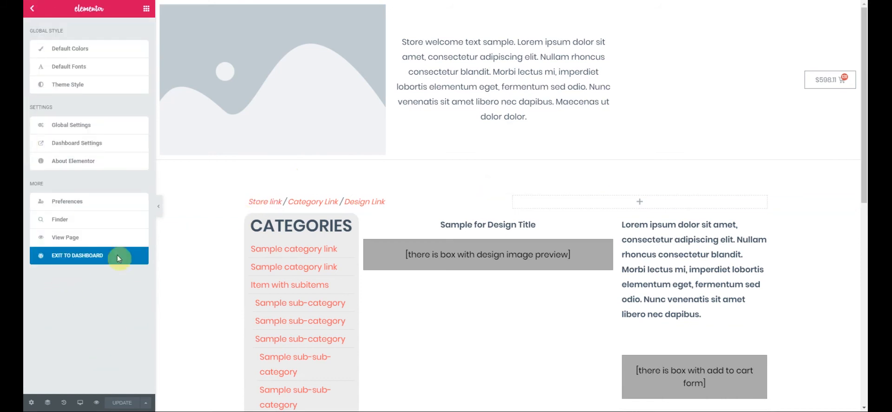
click(73, 257)
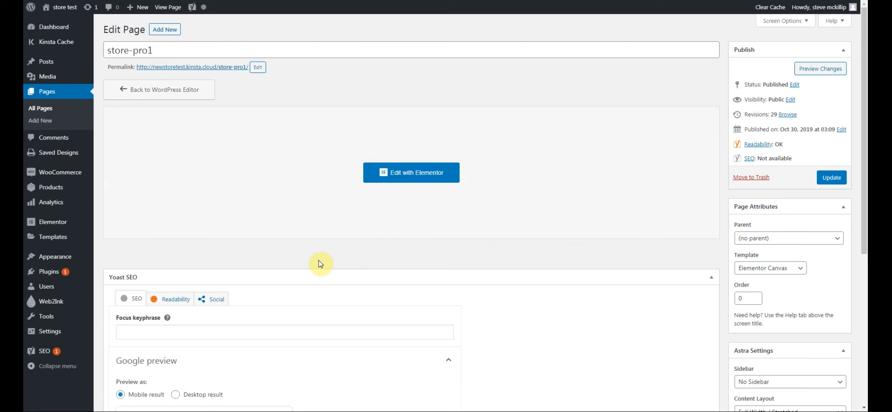
mouse_move(49, 277)
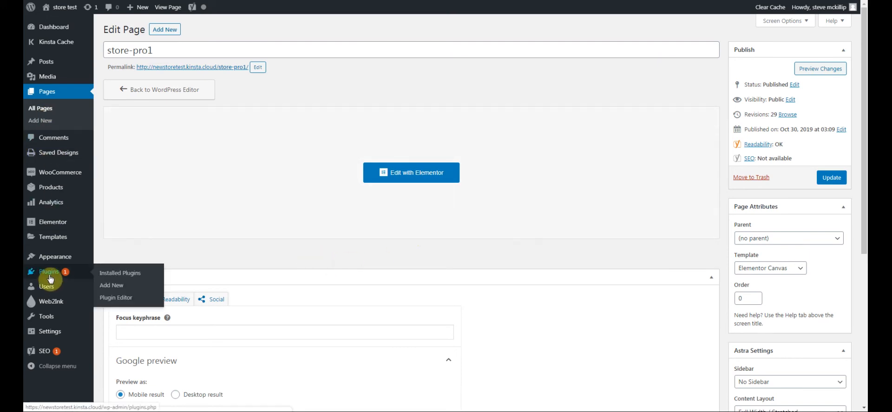
click(48, 95)
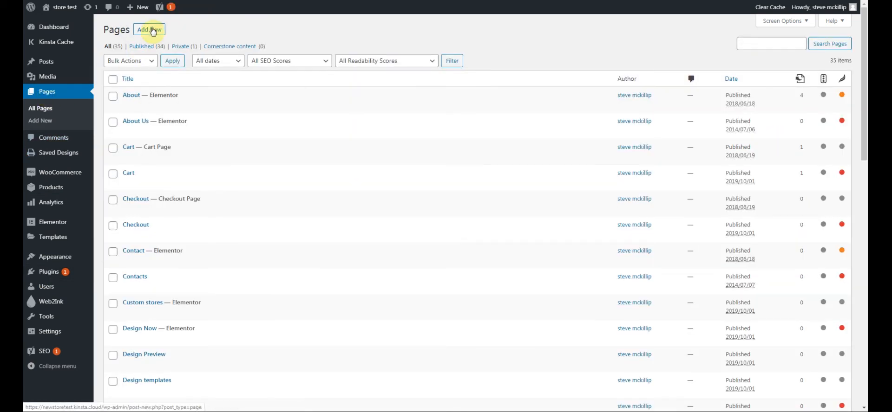
click(154, 31)
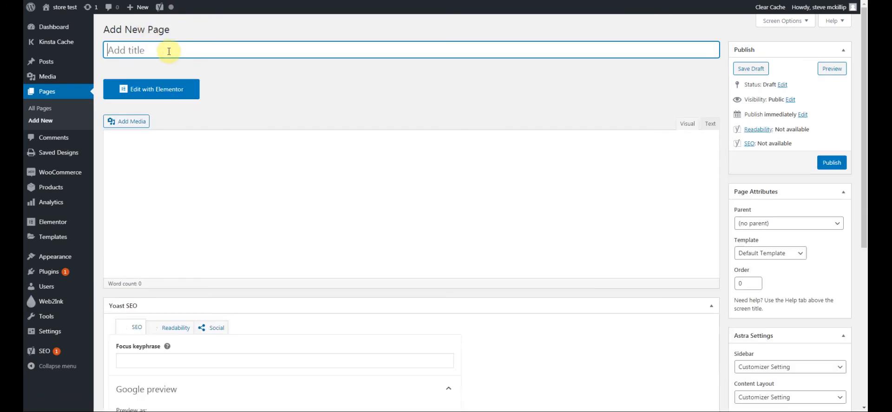
- Title the new page "store home-2" and set its page template to Elementor Canvas
text(store home-2)
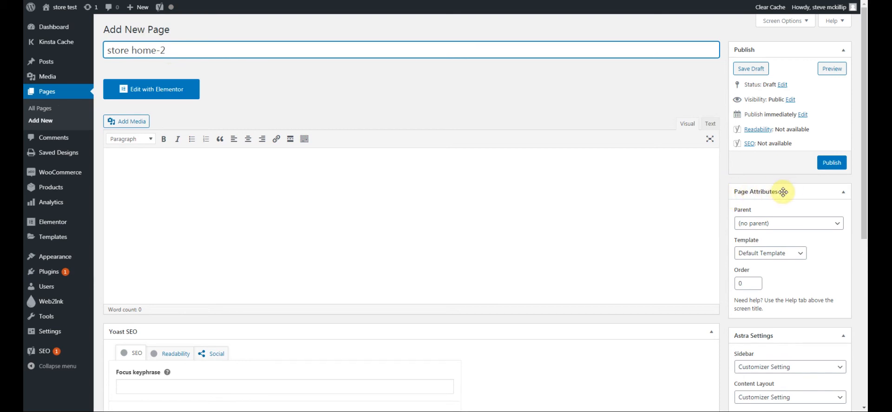
click(800, 255)
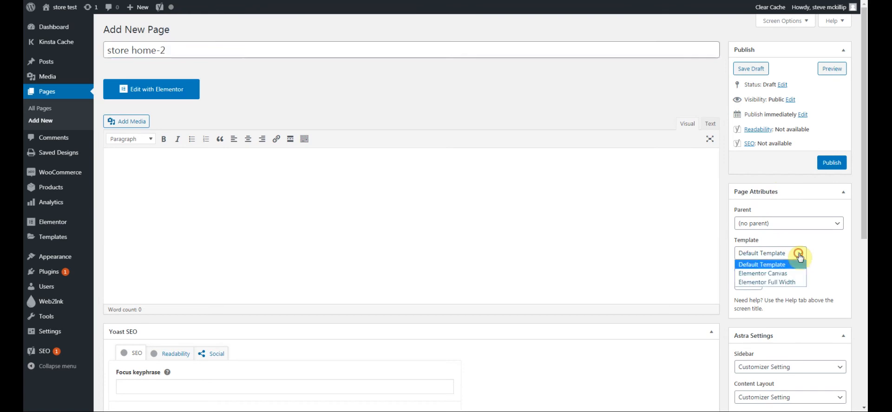
click(784, 274)
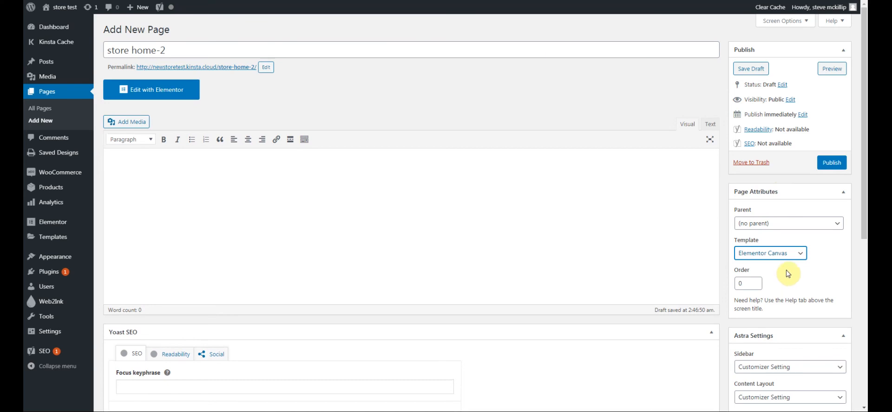
click(797, 255)
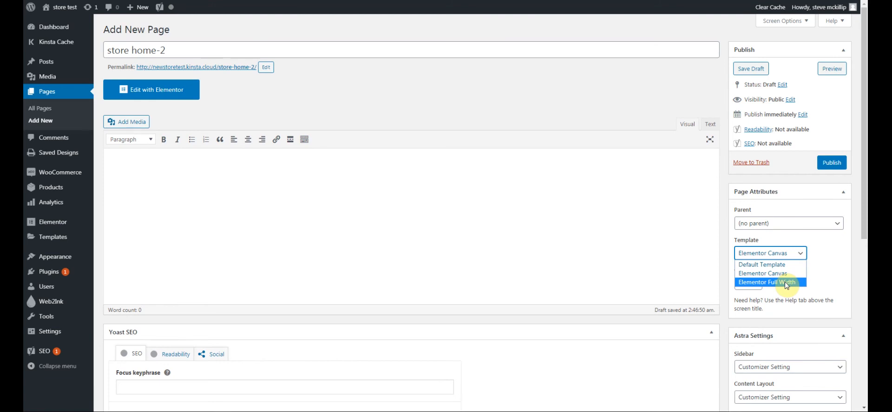
- Open the live site in a new browser tab, dismiss the test site popup and examine the home page's header and footer
mouse_move(59, 7)
right_click(57, 27)
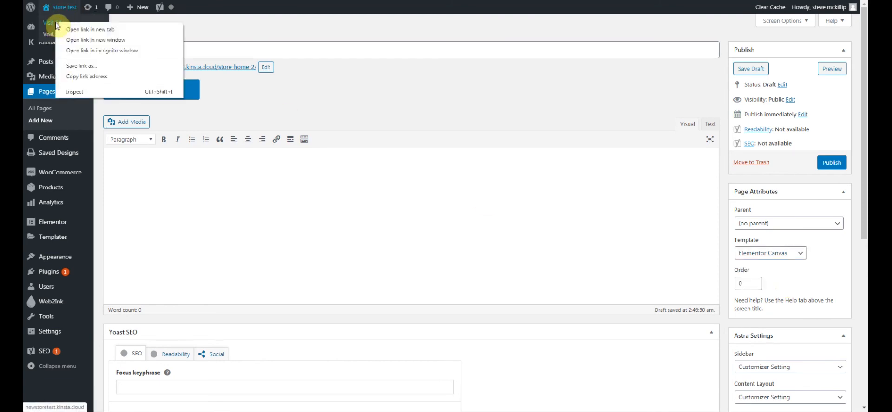
click(69, 27)
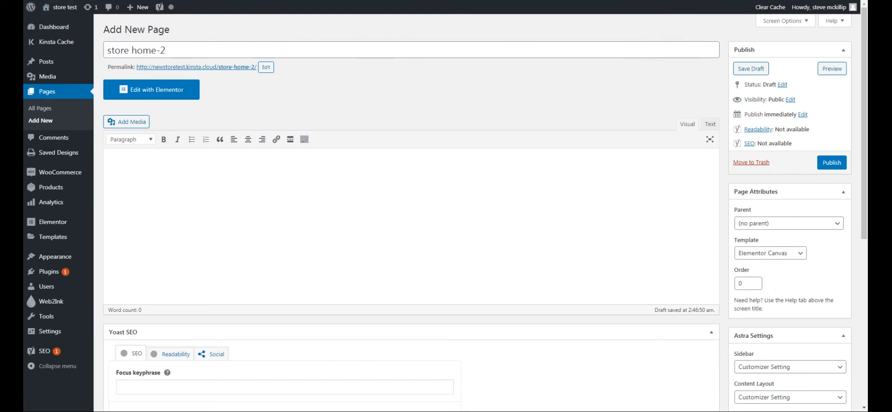
key(ctrl+Tab)
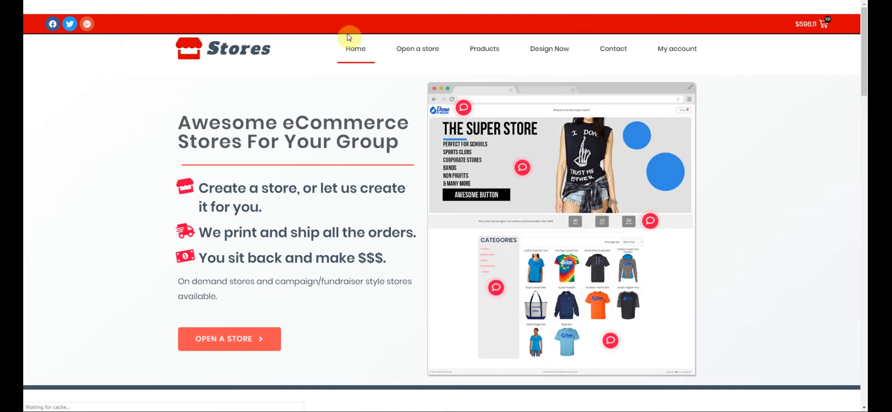
scroll(745, 135, down, 10)
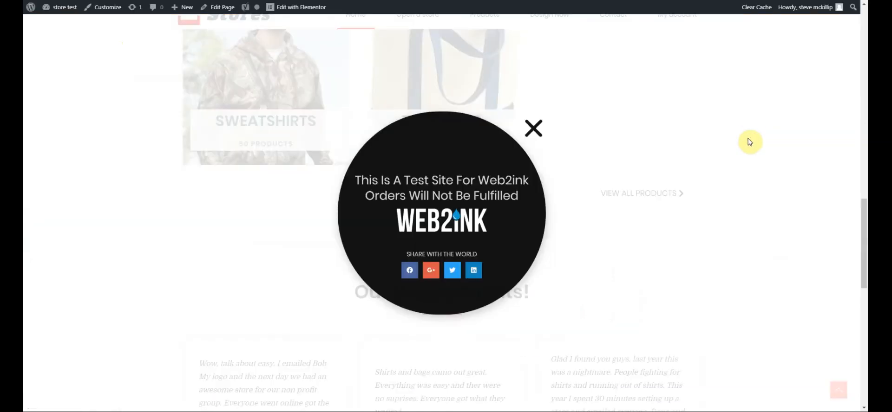
scroll(736, 139, down, 5)
click(569, 97)
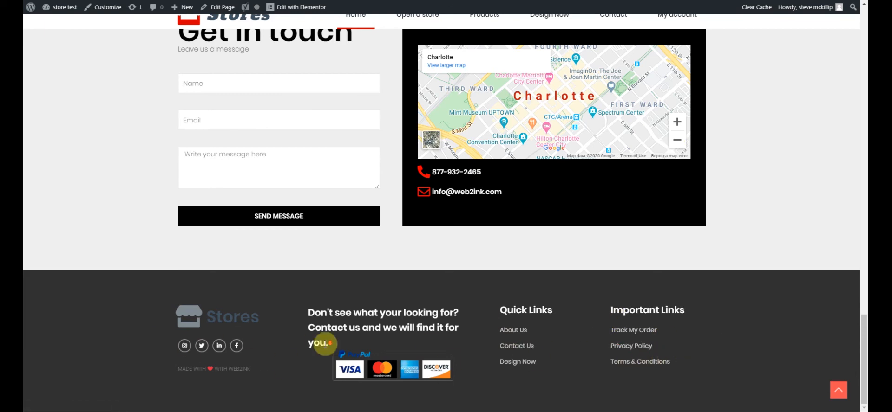
scroll(668, 335, up, 15)
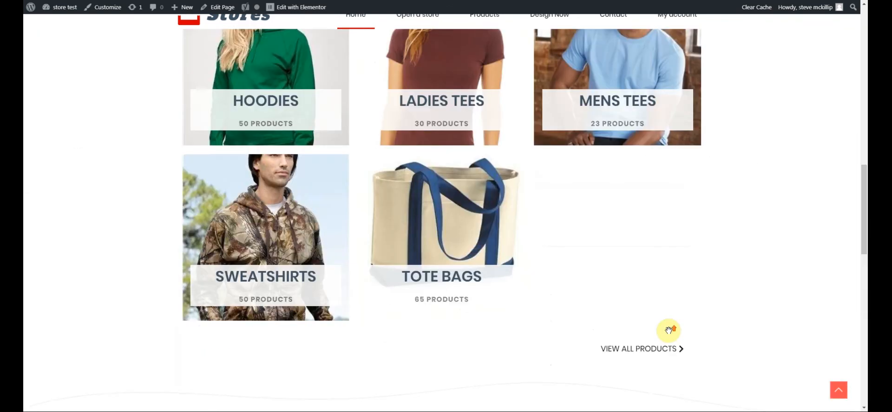
scroll(668, 330, up, 5)
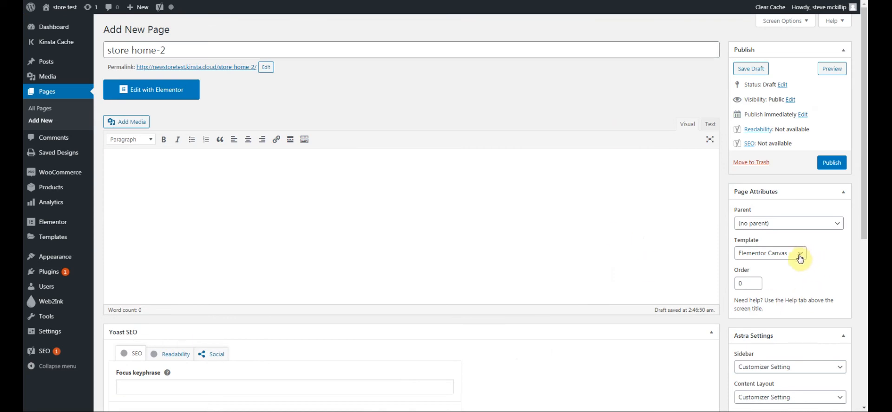
- Publish the "store home-2" page and open it for editing in Elementor
click(827, 164)
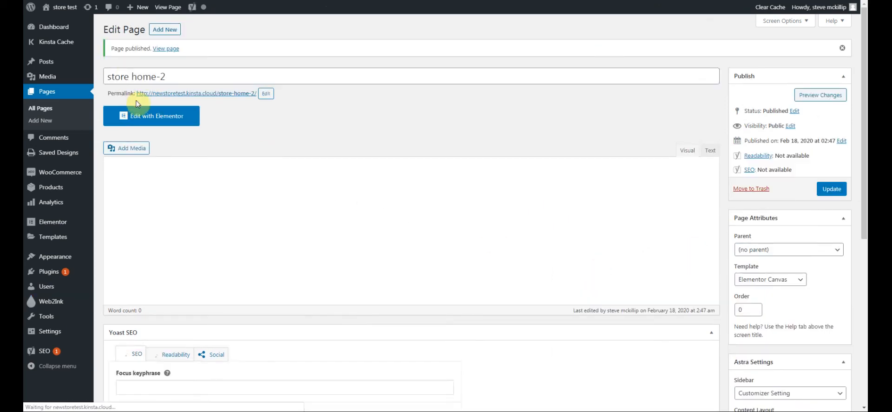
click(148, 118)
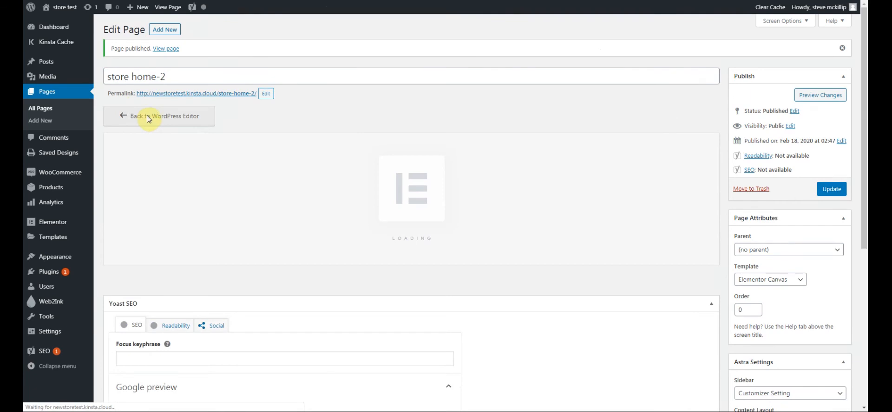
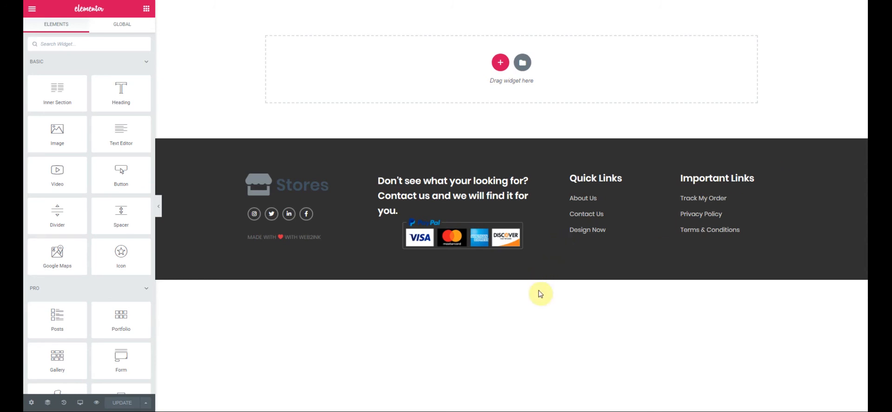
- Add a section with two equal columns to the page and place an Image widget in its first column
click(500, 64)
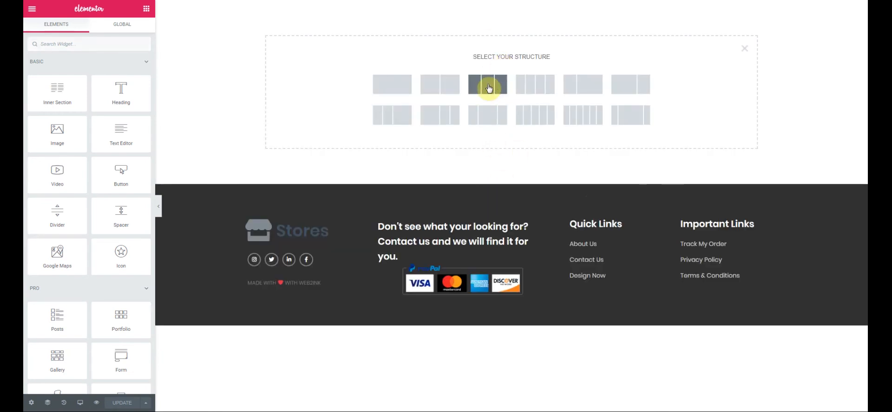
click(443, 89)
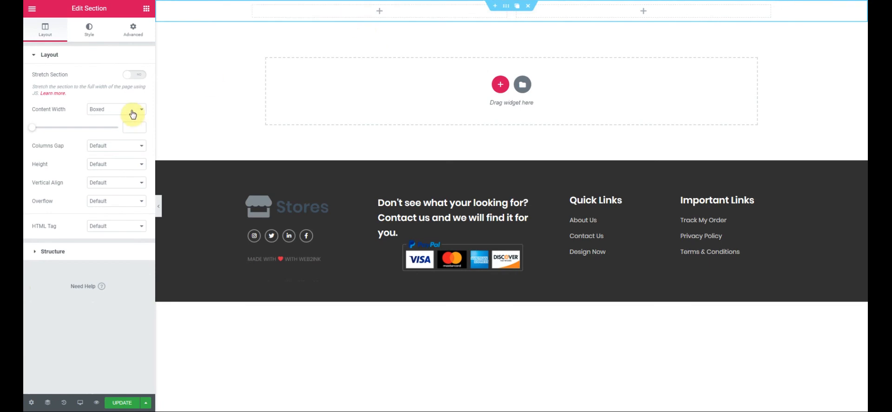
click(147, 13)
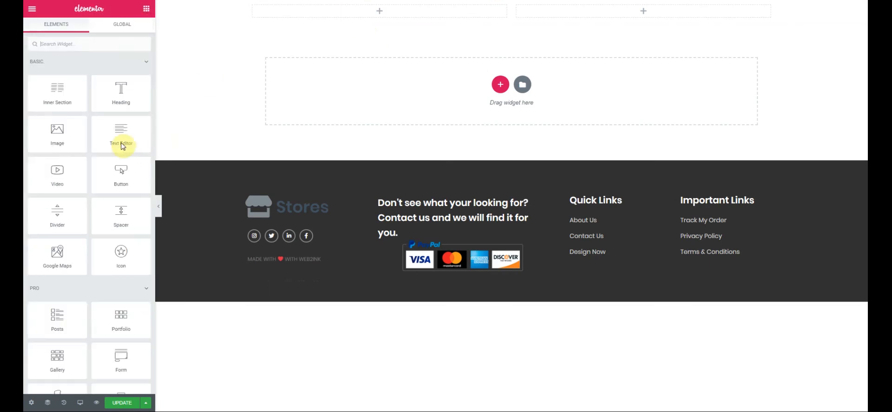
drag(55, 136, 367, 16)
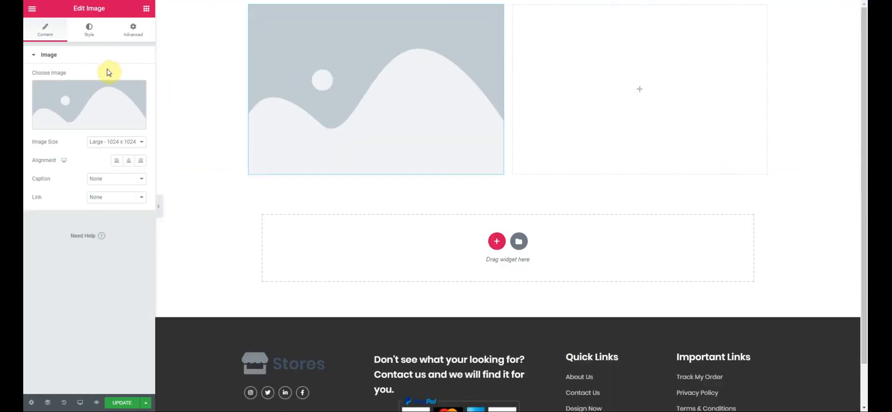
click(146, 8)
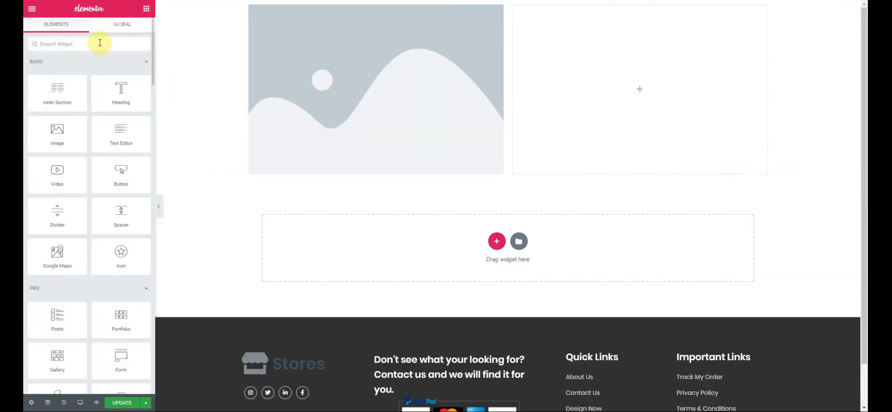
- Place a Menu Cart widget in the section's second column and set the vertical alignment of both columns to Middle
text(menu)
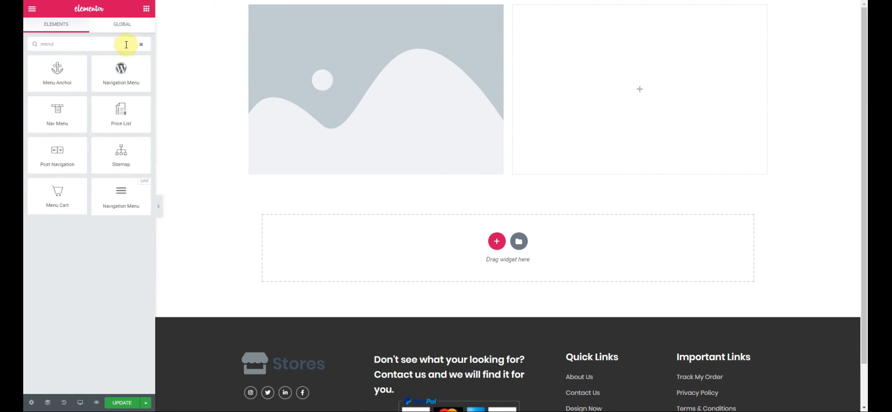
drag(61, 195, 687, 84)
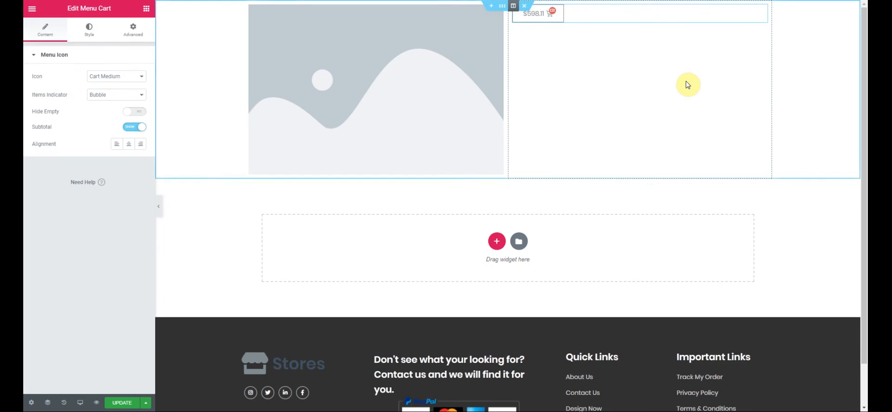
click(249, 6)
click(138, 94)
click(126, 118)
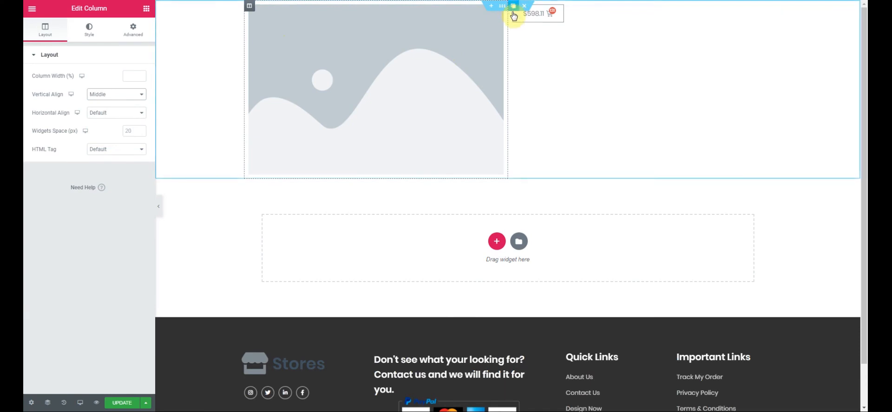
click(513, 9)
click(139, 94)
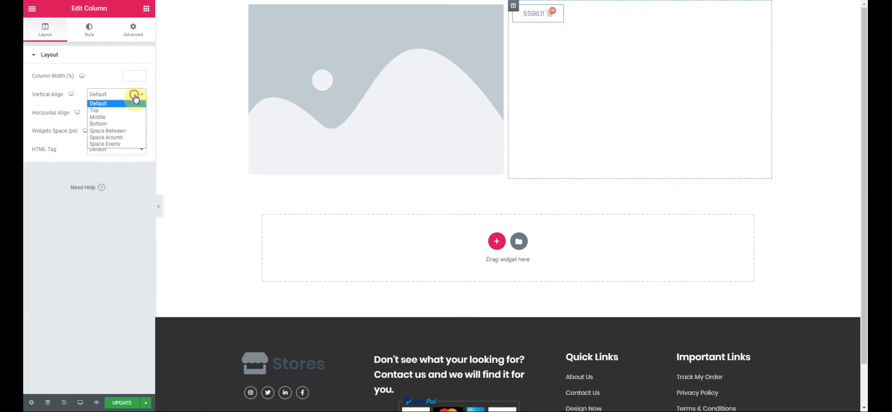
click(113, 117)
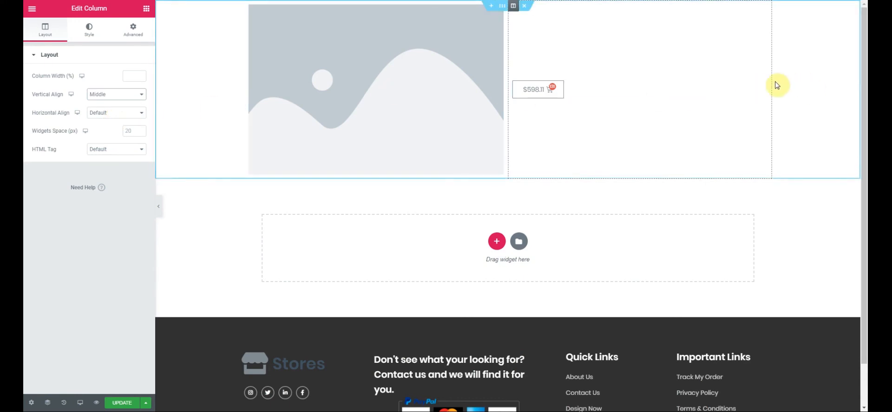
- Align the menu cart to the right and the placeholder image to the left, and update the page
click(758, 91)
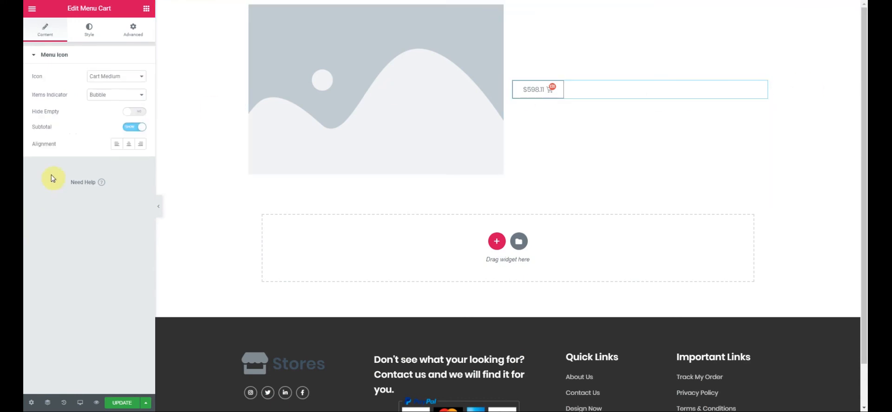
click(141, 148)
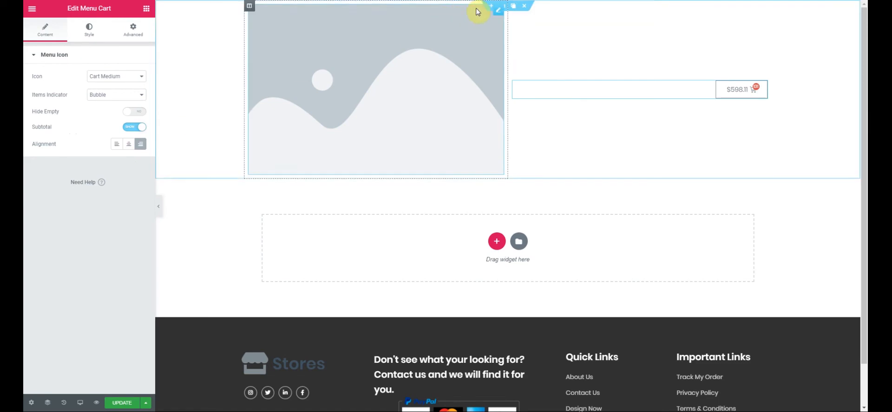
click(498, 12)
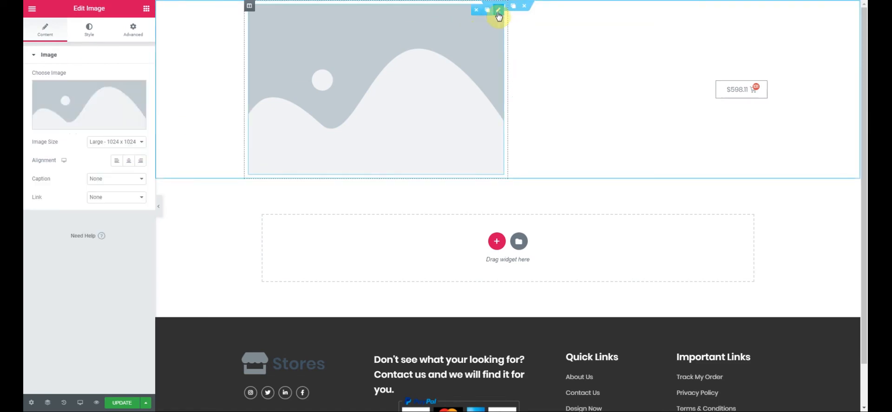
click(117, 162)
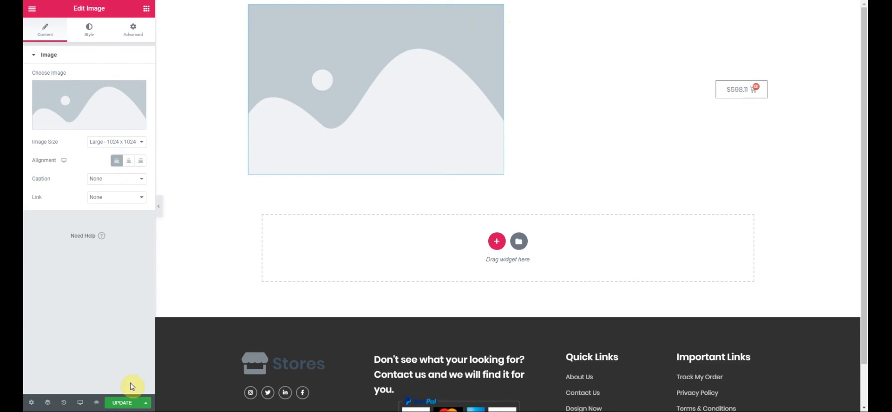
click(121, 402)
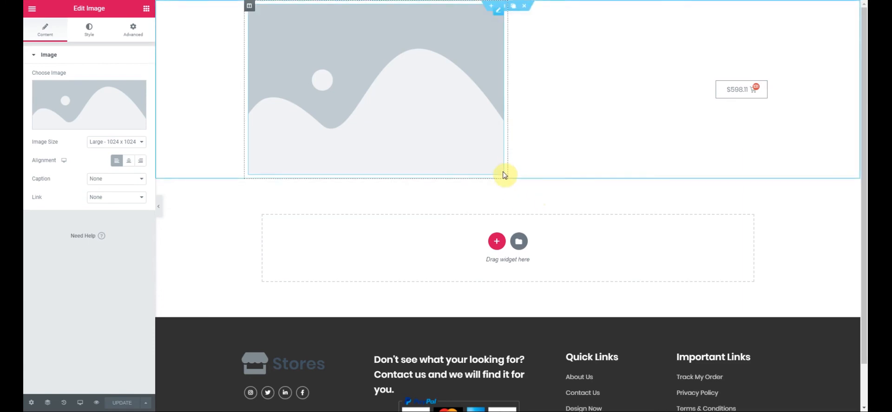
- Add a stretched single-column section with Full Width content below the header section and place an Image widget in it
click(497, 244)
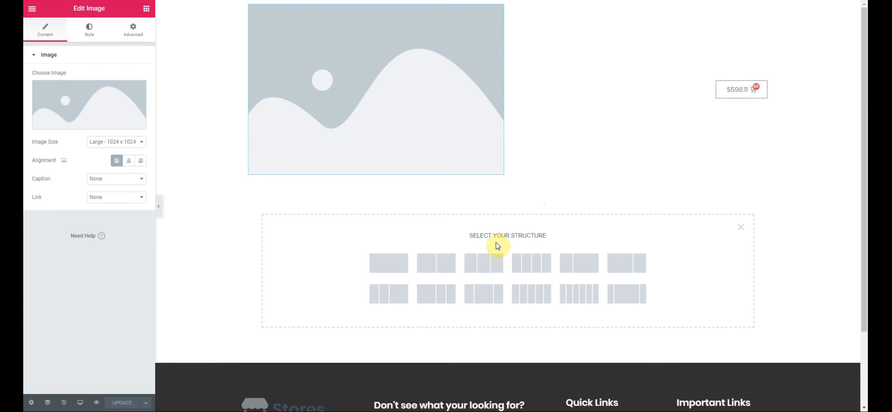
click(387, 264)
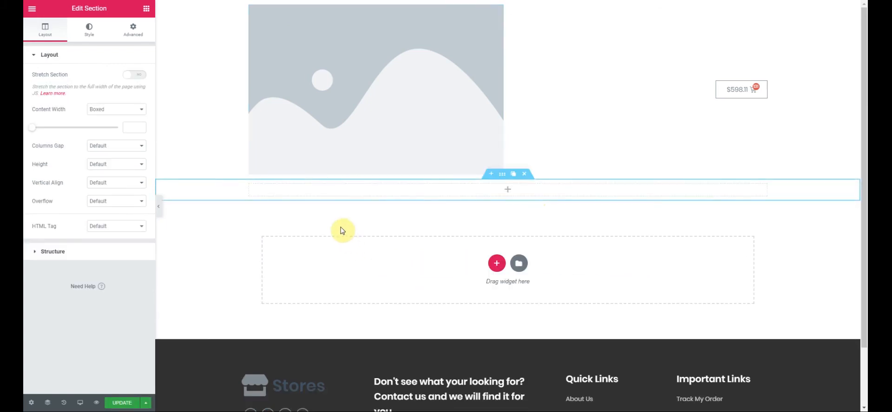
click(142, 111)
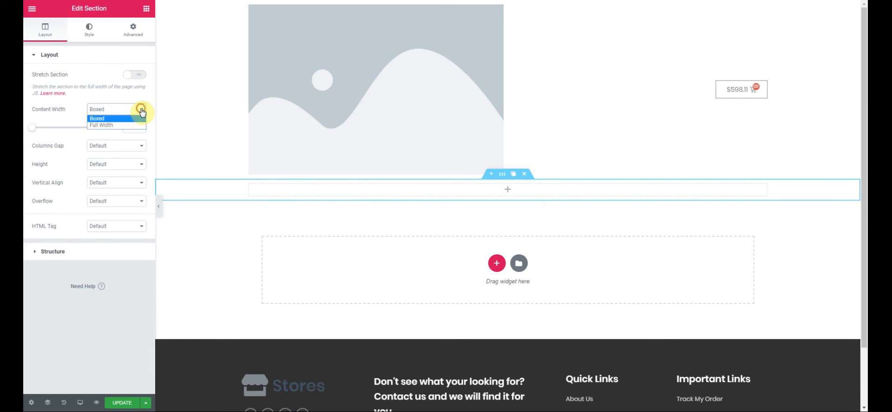
click(123, 126)
click(138, 75)
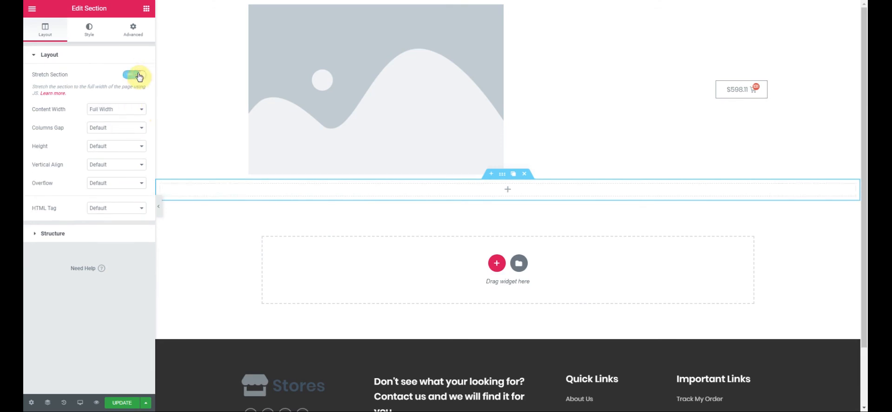
click(145, 12)
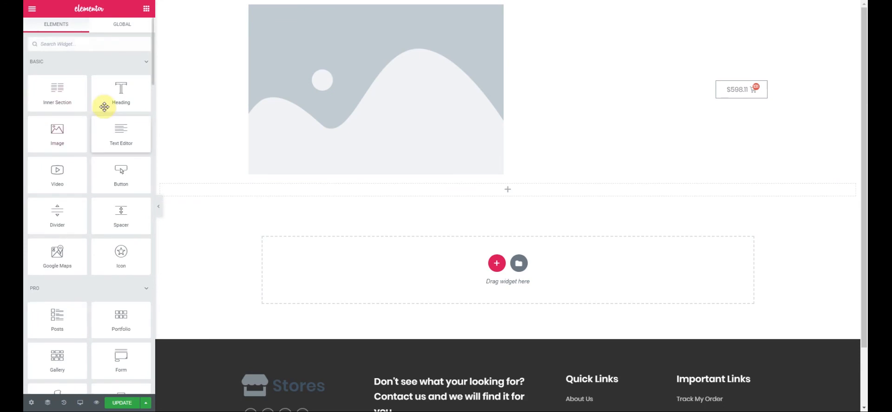
drag(57, 133, 464, 191)
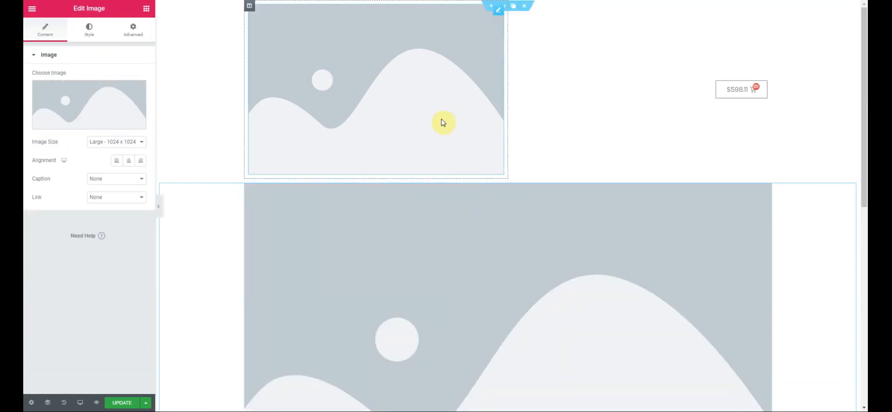
- Link the header image to the dynamic Web2Ink Image tag with Store logo URL as its source, and update the page
click(498, 14)
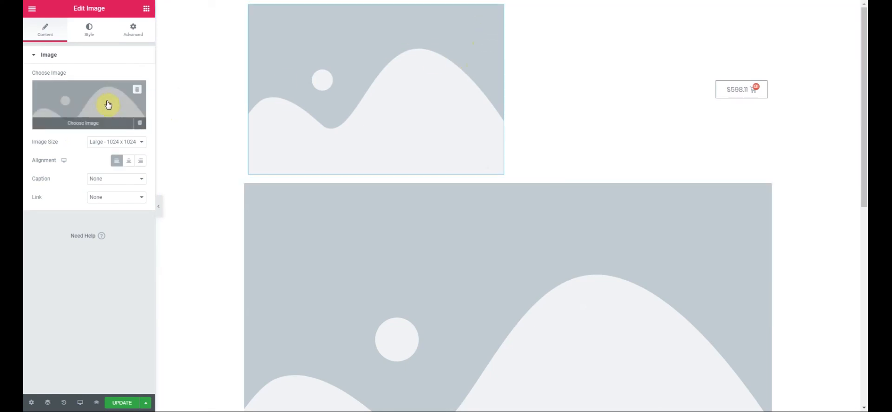
click(139, 122)
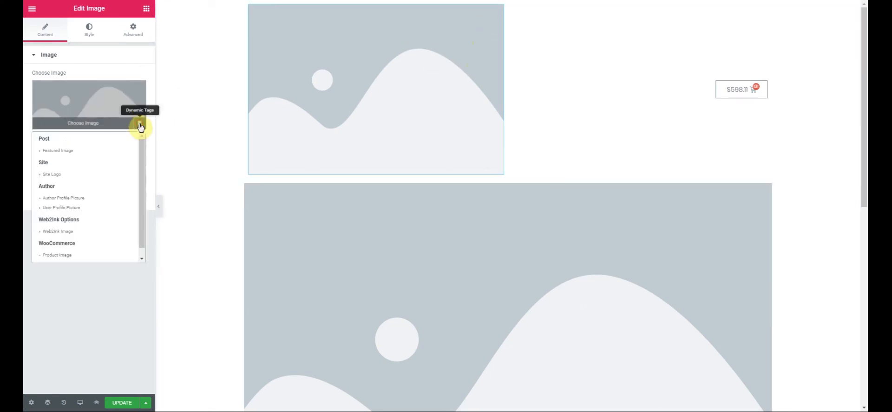
scroll(67, 187, down, 1)
click(54, 223)
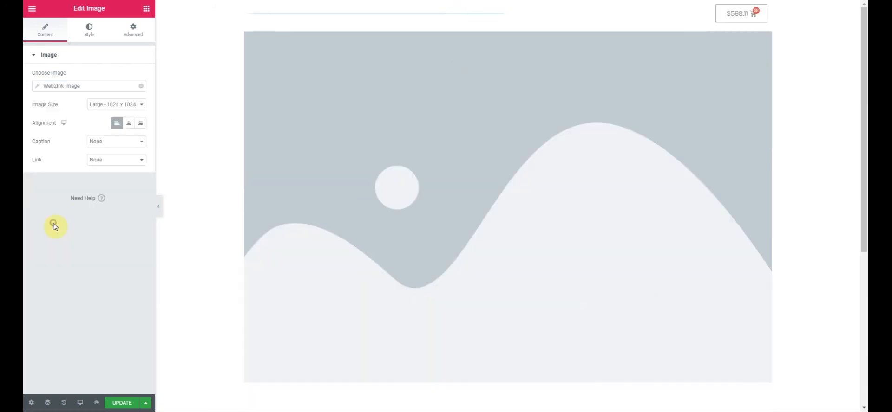
click(110, 88)
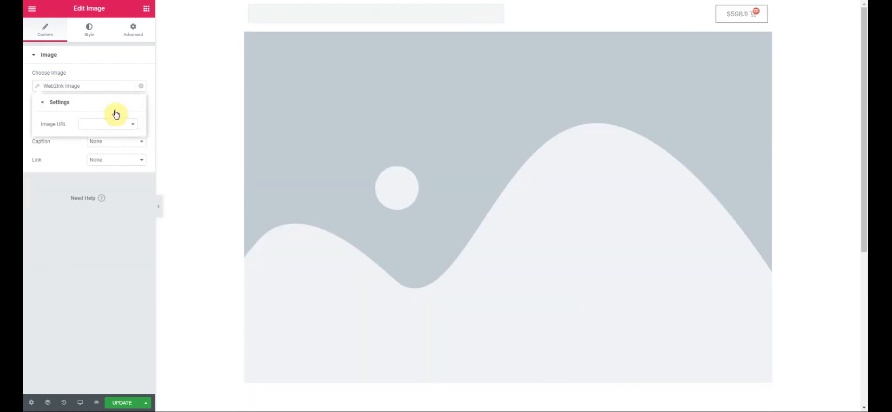
click(127, 124)
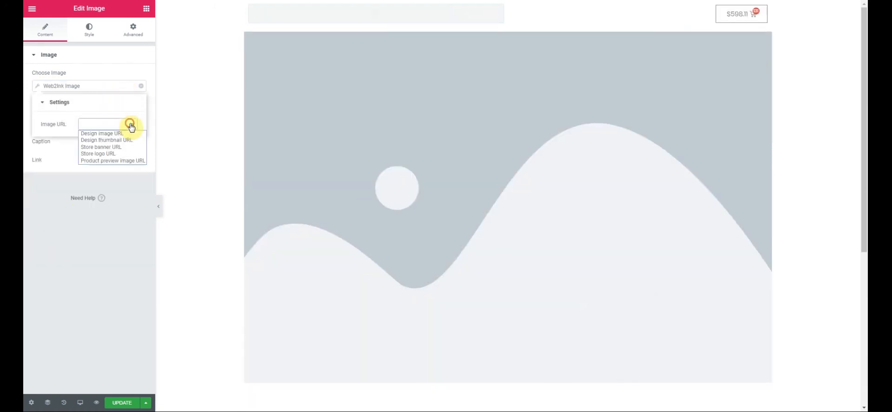
click(104, 155)
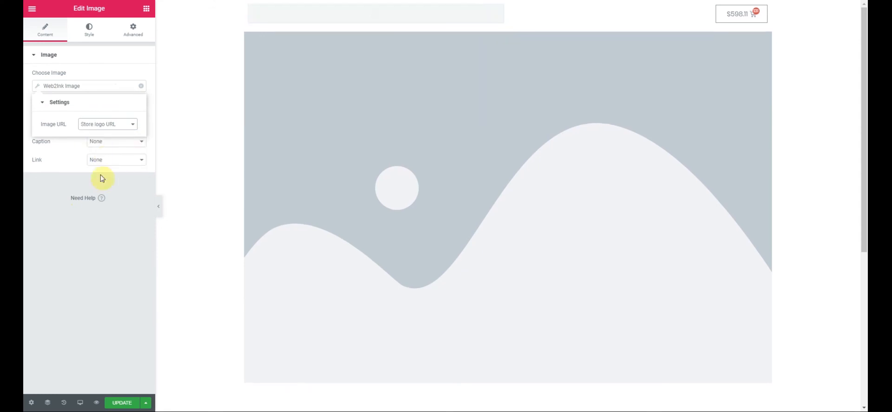
click(122, 402)
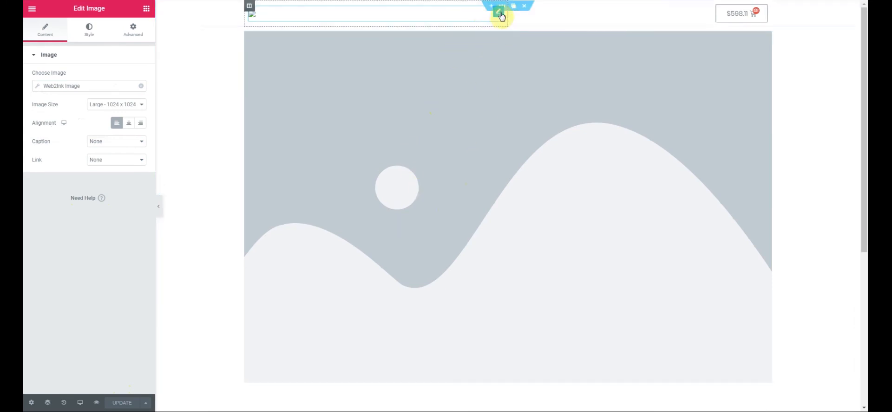
- Set the second section's content width to Boxed and turn off section stretching
click(502, 22)
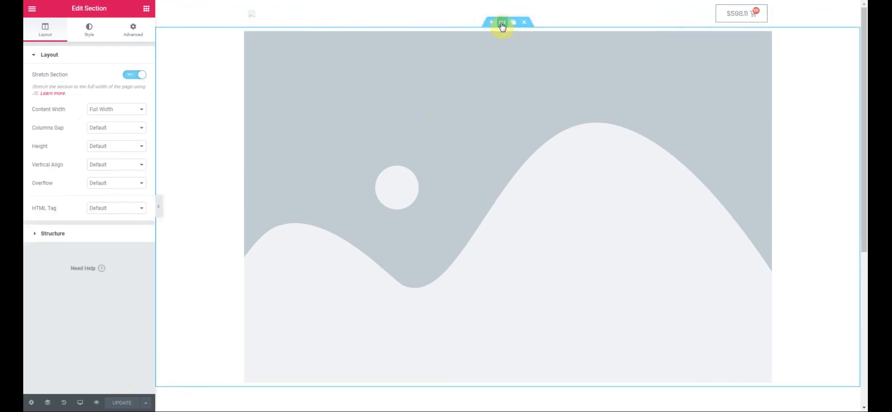
click(142, 115)
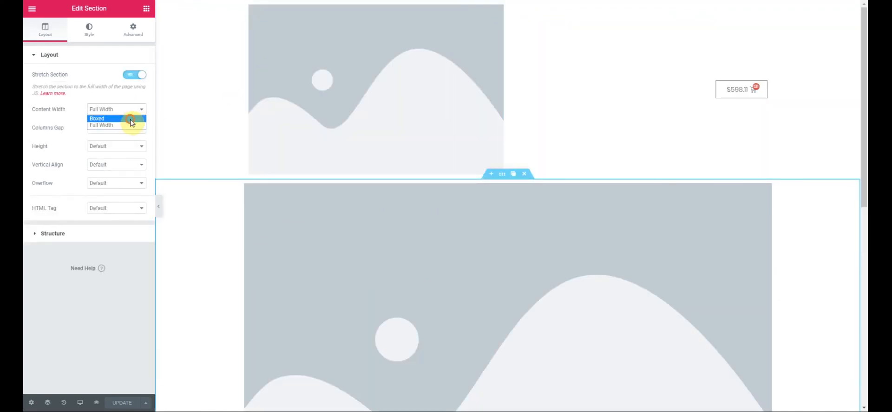
click(132, 122)
click(131, 78)
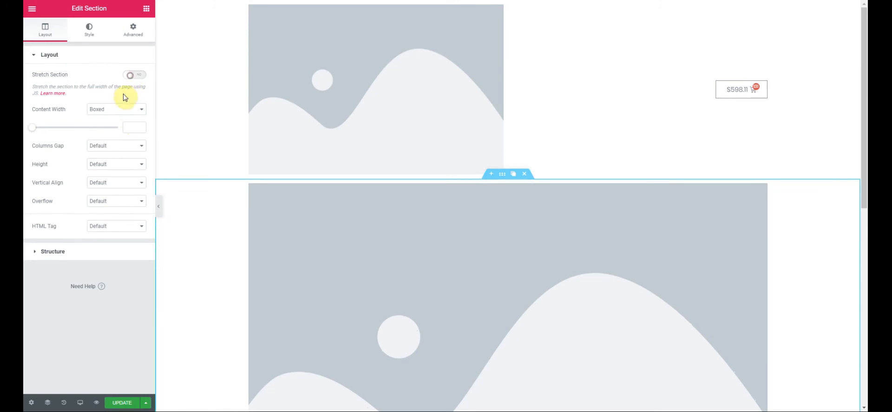
- Link the image in the second section to the dynamic Web2Ink Image tag
scroll(339, 230, down, 1)
scroll(339, 230, down, 2)
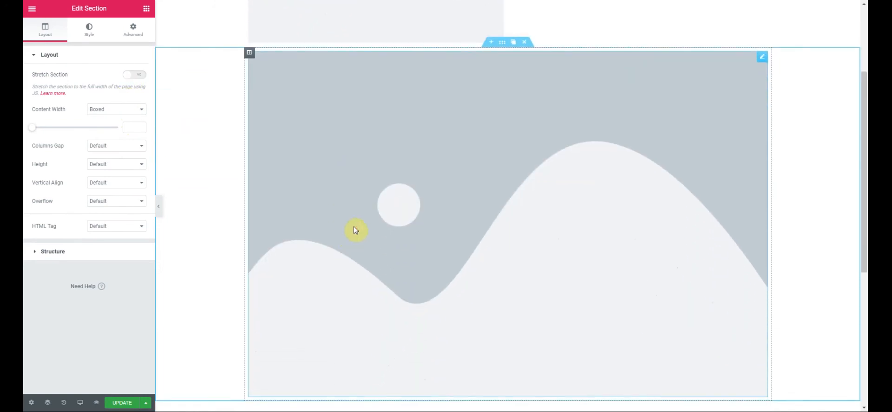
click(763, 59)
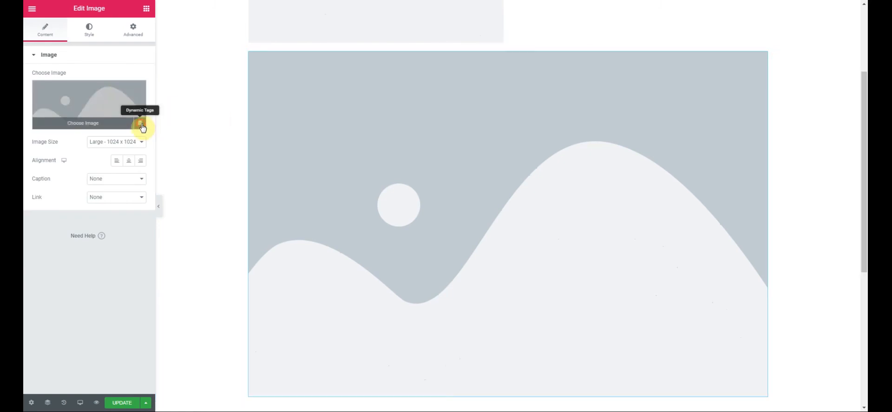
click(140, 124)
click(63, 231)
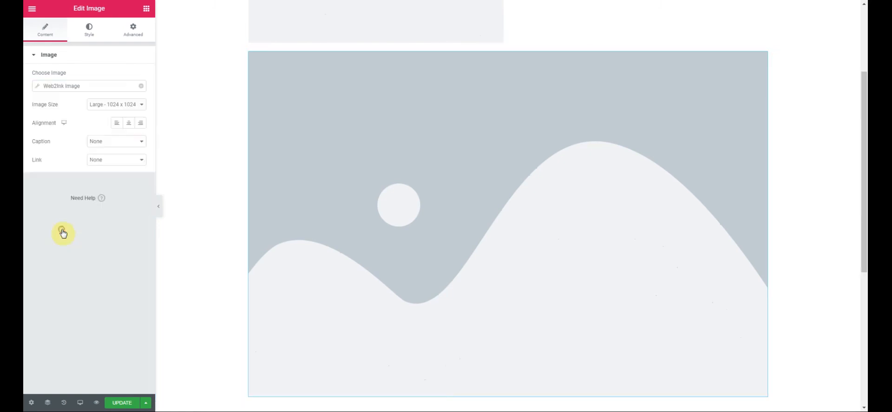
- Set the large image's Web2Ink Image source to Store banner URL and update the page
click(93, 89)
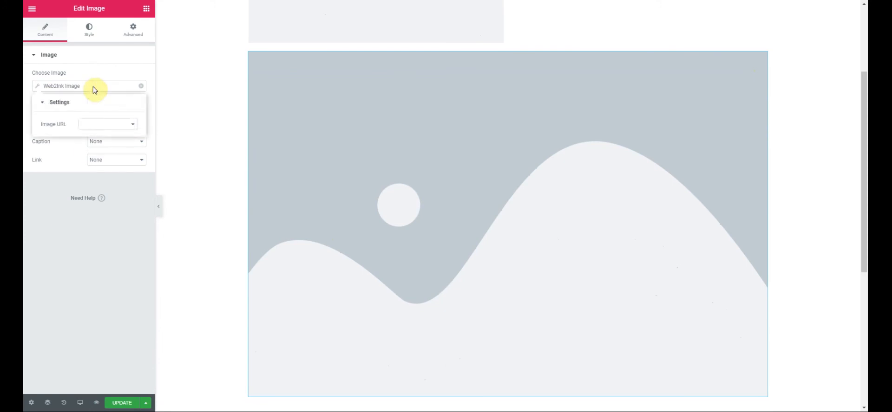
click(132, 125)
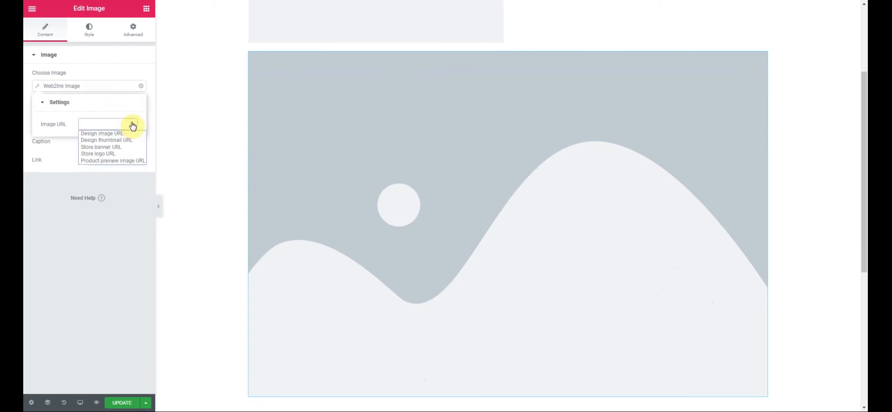
click(105, 147)
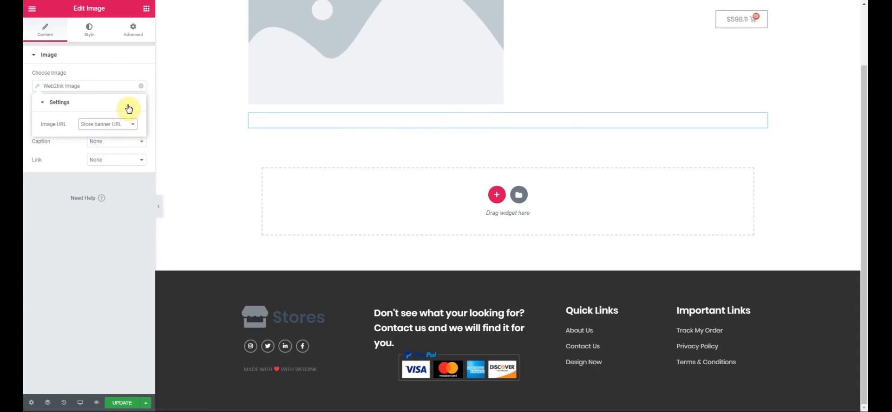
click(122, 403)
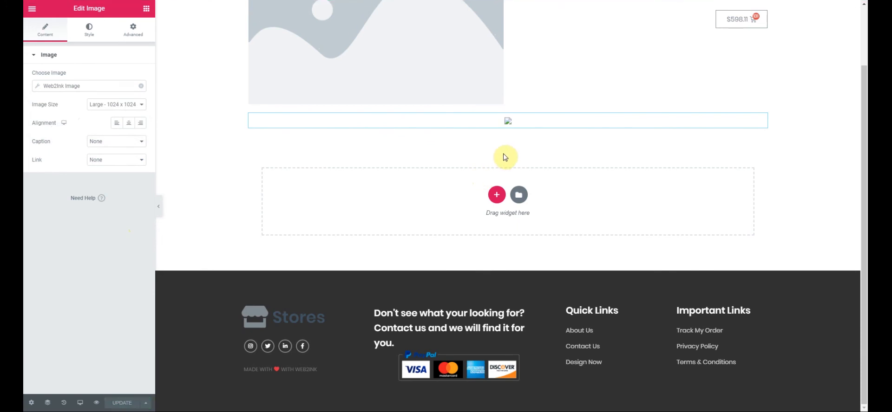
- Add a two-column section below the banner image and narrow its left column to about a quarter of the section width
click(496, 195)
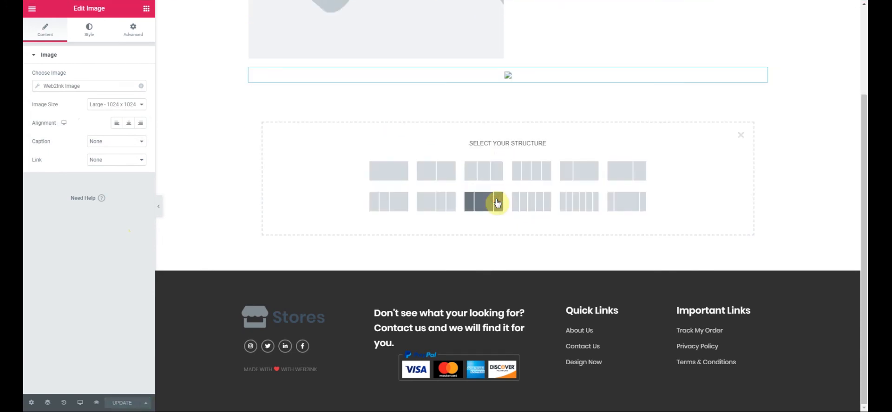
click(435, 175)
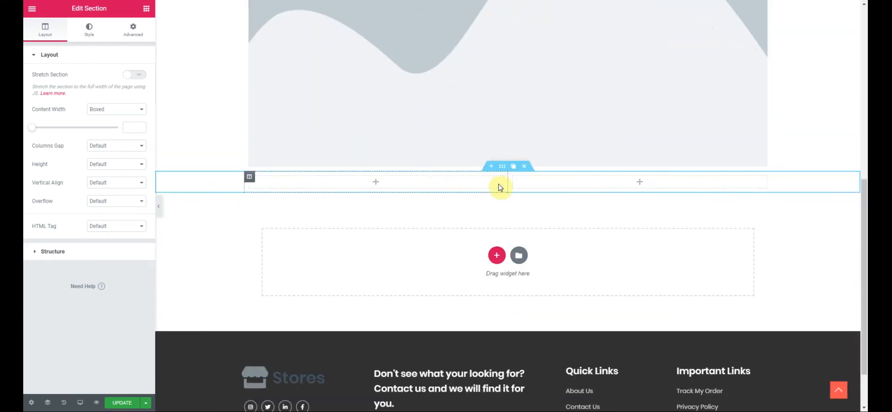
drag(506, 182, 376, 181)
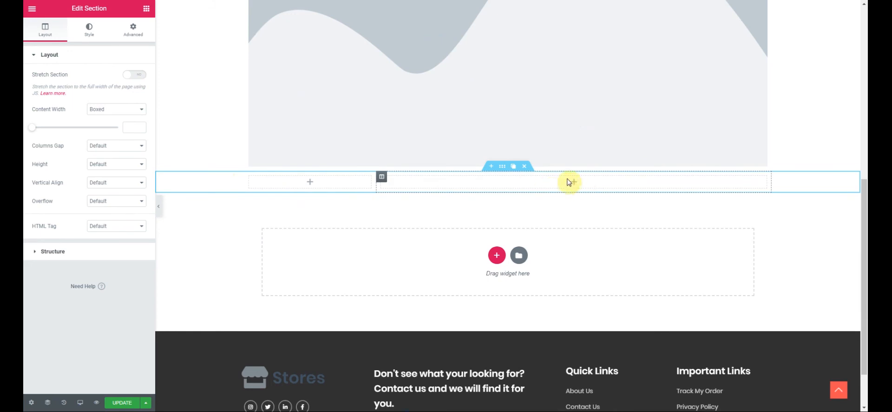
- Find the Shortcode widget and place it in the new section's narrow left column
click(146, 8)
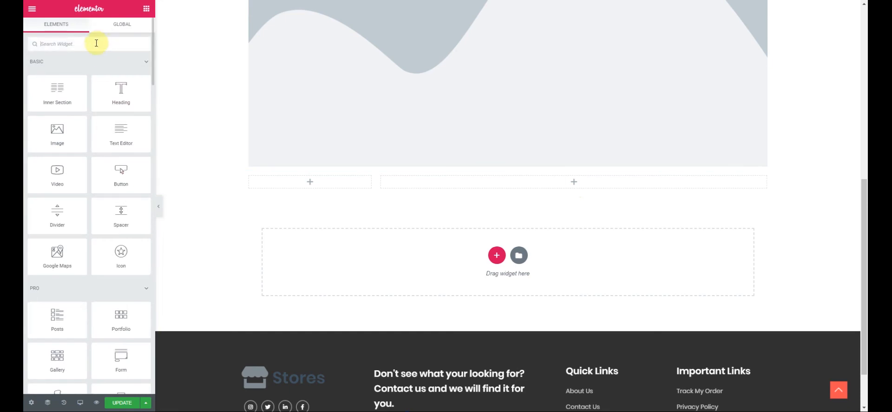
text(short)
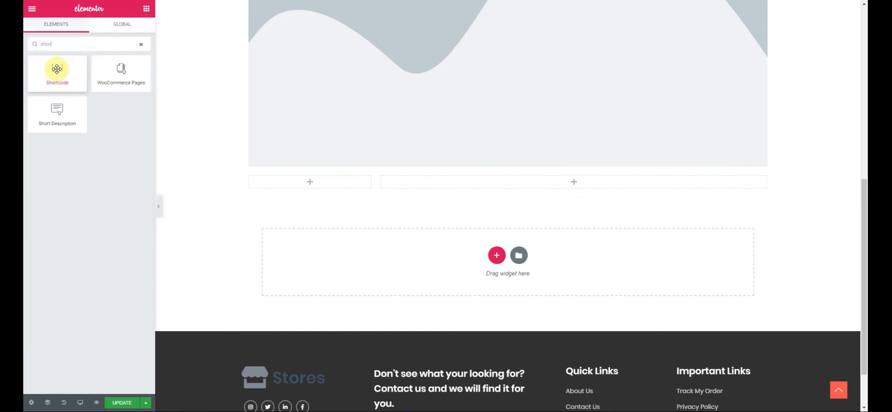
drag(55, 68, 316, 181)
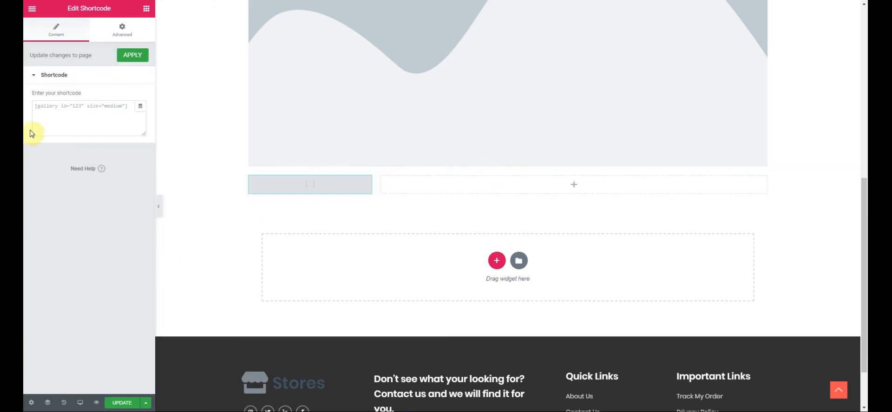
- Link the left column's shortcode to the Web2Ink Section dynamic tag and choose the Store categories tree section
click(140, 108)
scroll(72, 162, down, 5)
scroll(73, 163, down, 5)
click(68, 168)
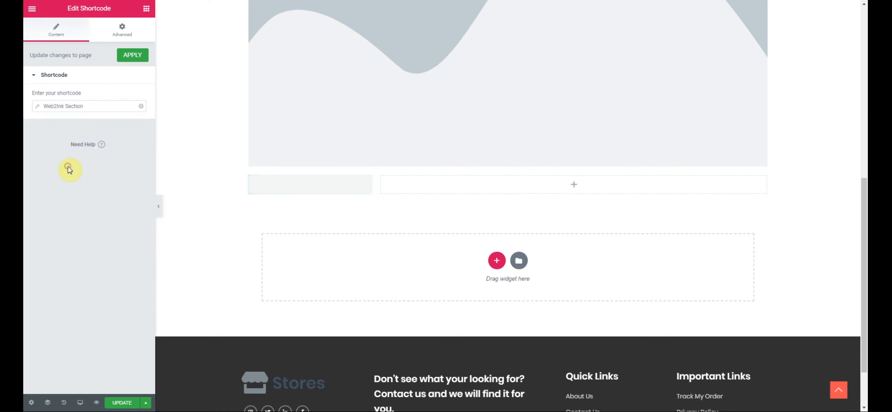
click(104, 108)
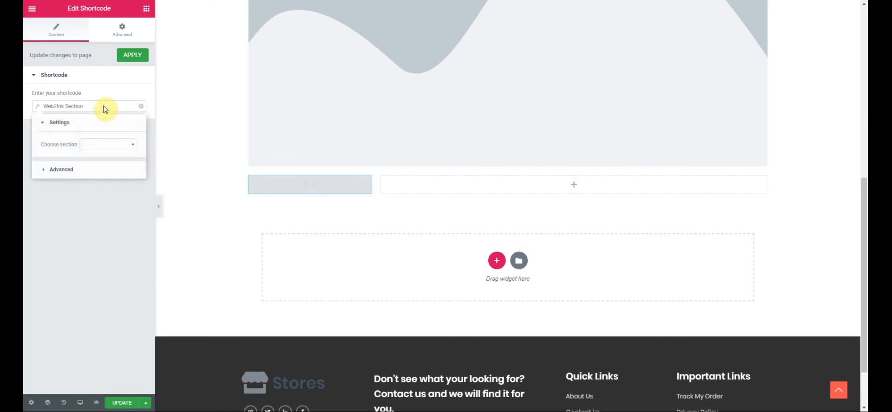
click(133, 145)
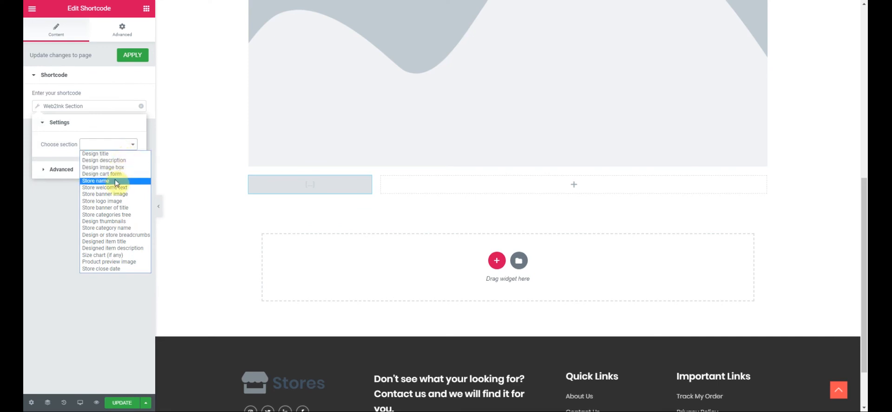
click(105, 215)
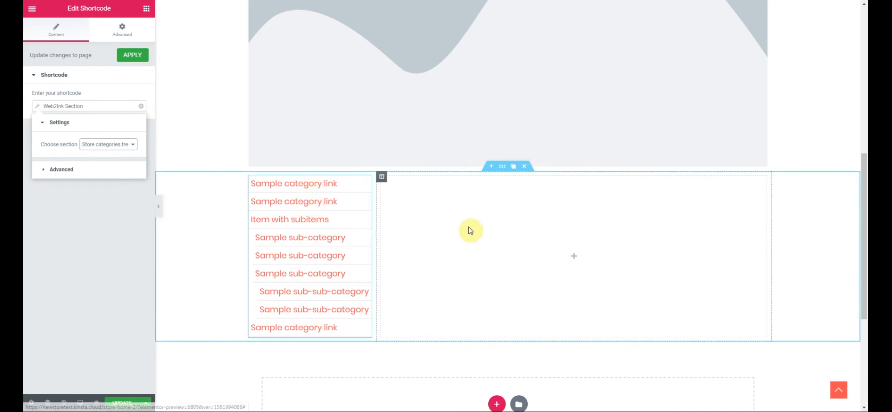
- Add another Shortcode widget to the wide right column beside the category list
click(122, 82)
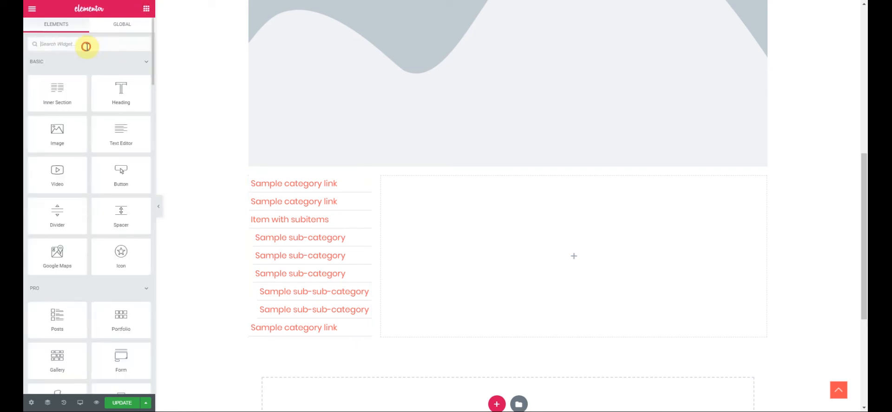
text(short)
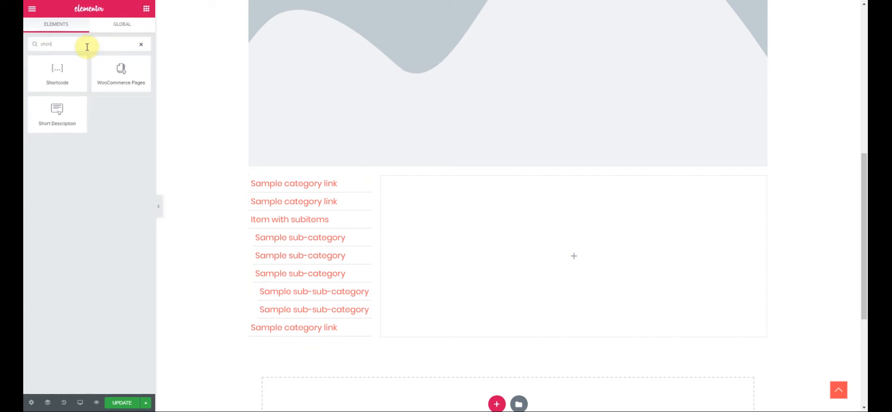
drag(56, 72, 583, 252)
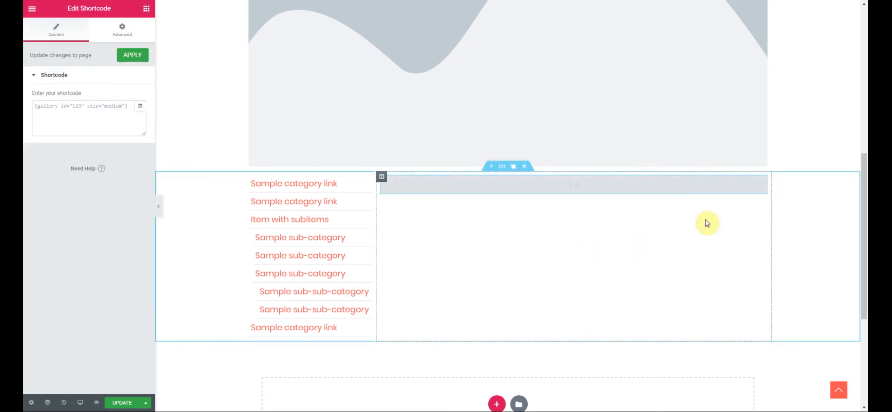
- Link the right column's shortcode to the Web2Ink Section dynamic tag and choose the Design thumbnails section
click(139, 107)
scroll(69, 186, down, 5)
scroll(67, 198, down, 1)
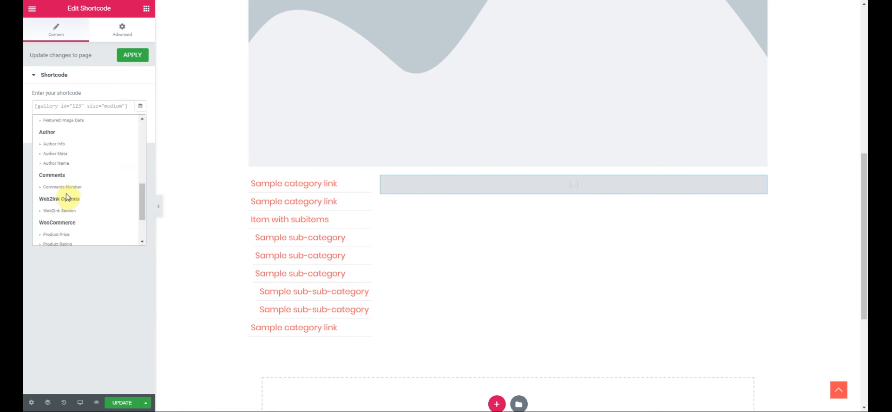
click(65, 212)
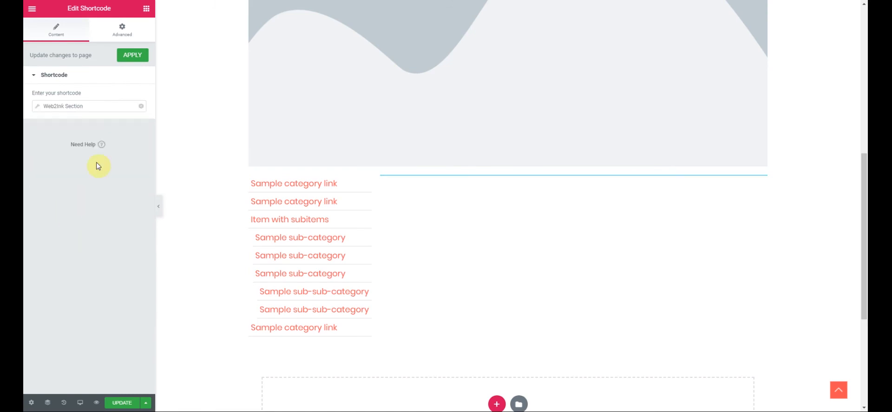
click(123, 106)
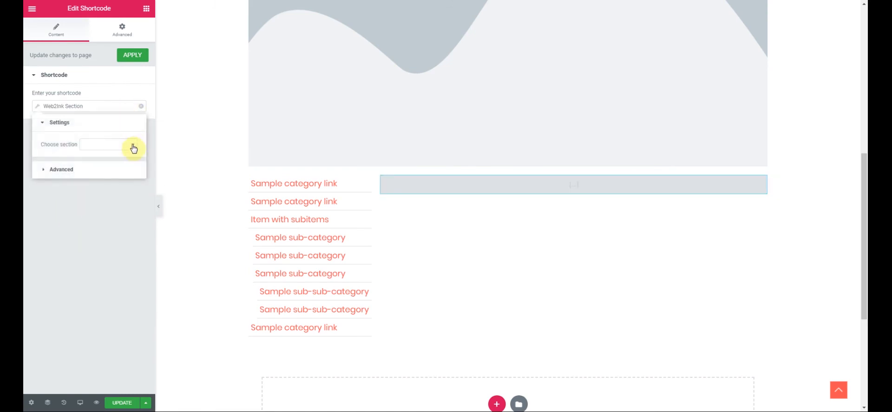
click(133, 145)
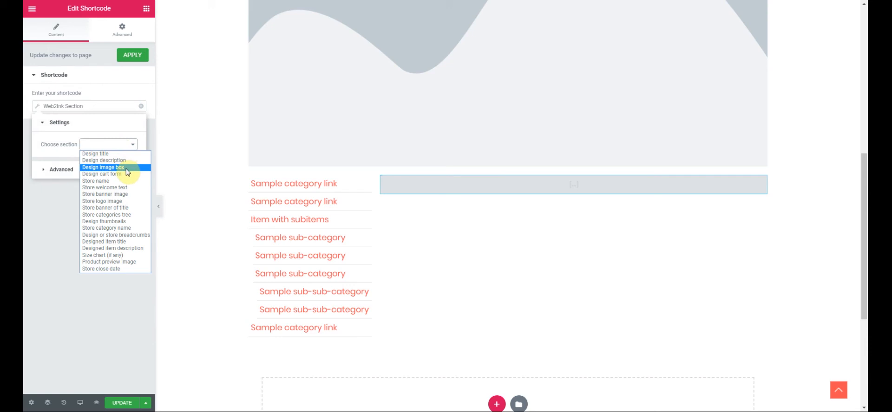
click(114, 226)
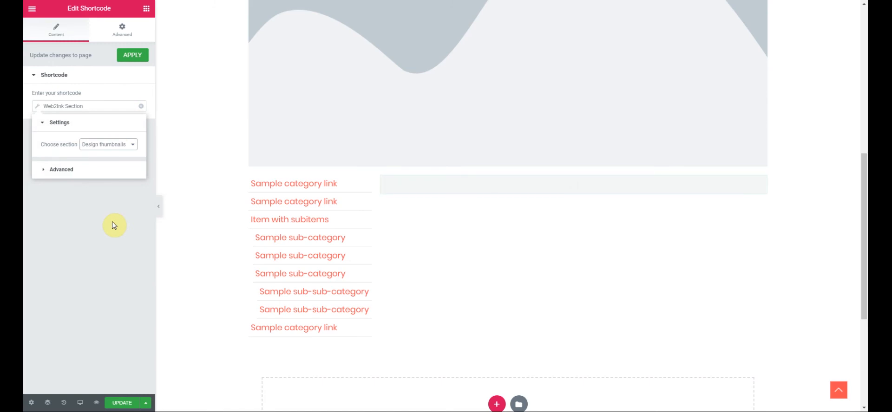
- Review the page layout from the thumbnail grid up to the header and update the page
scroll(484, 257, down, 1)
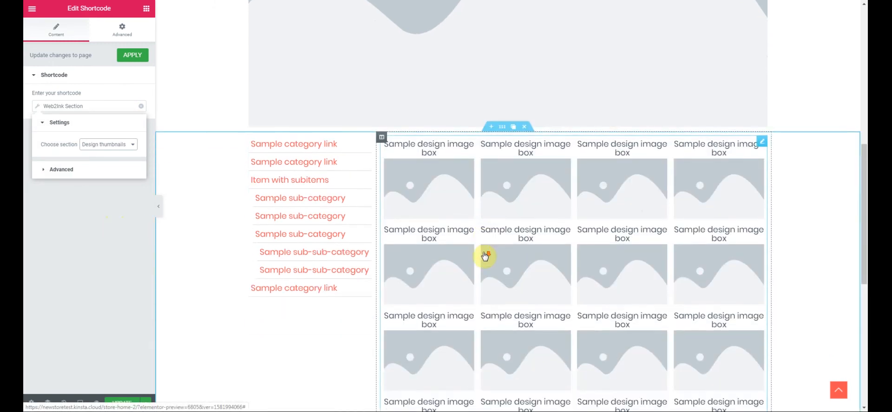
scroll(485, 256, down, 4)
scroll(484, 256, up, 5)
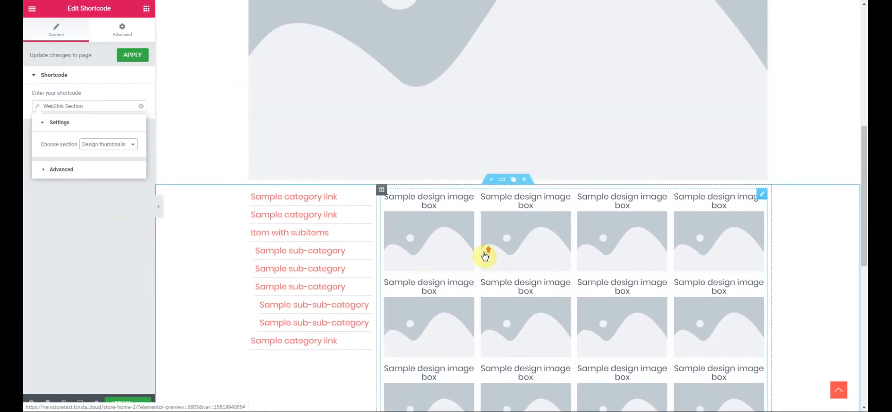
scroll(484, 255, up, 8)
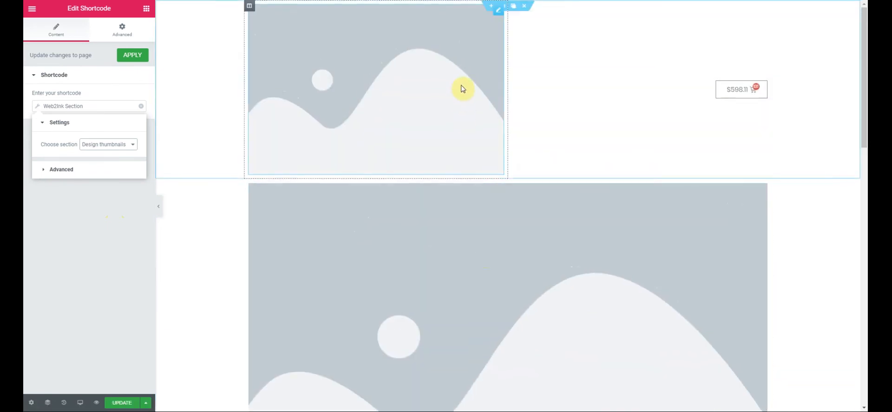
scroll(313, 259, down, 6)
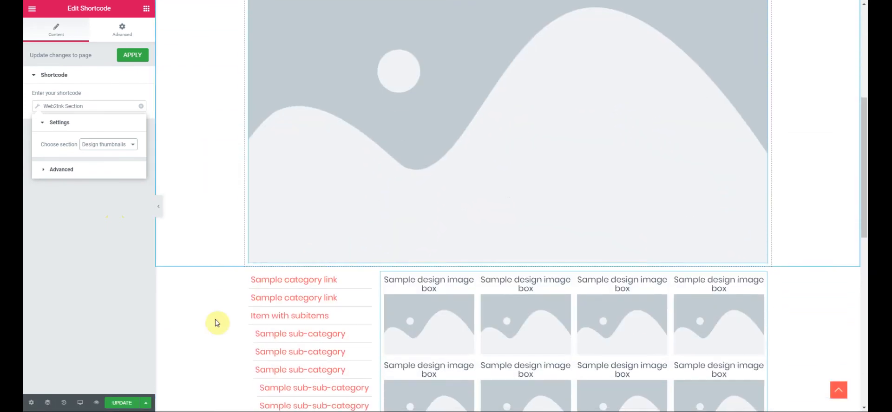
click(122, 404)
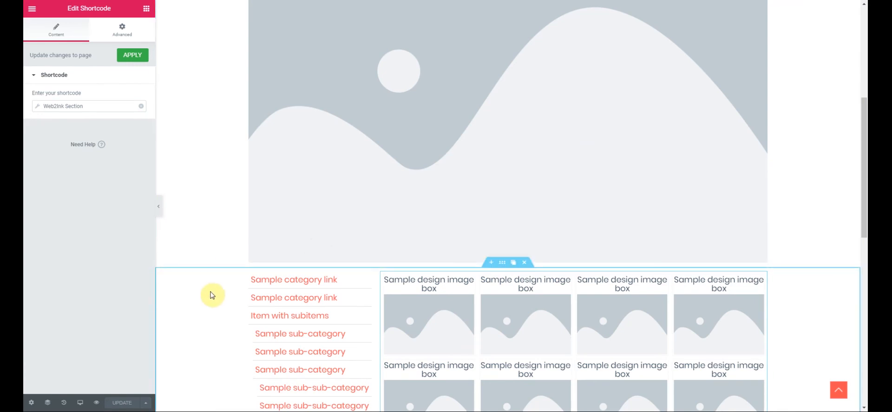
- Save the header section with the logo image and cart as a library template named store-2-header, and close the library
scroll(418, 265, up, 5)
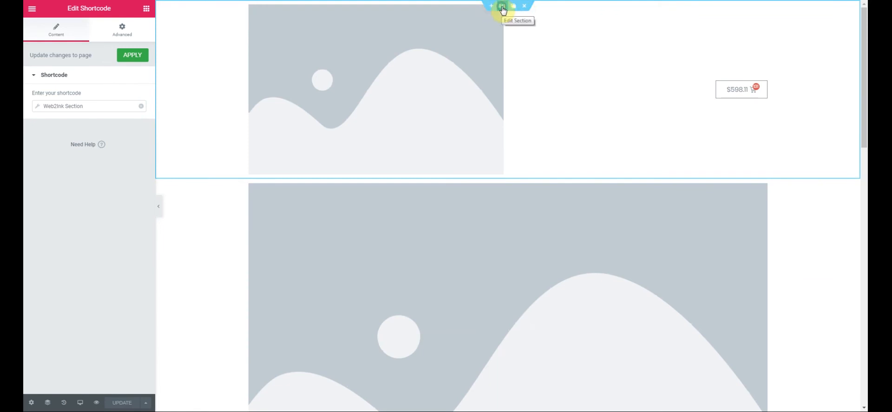
right_click(502, 8)
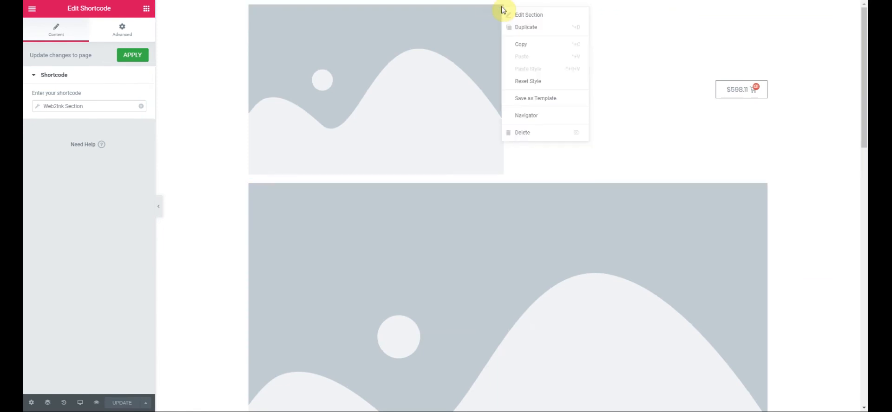
click(534, 102)
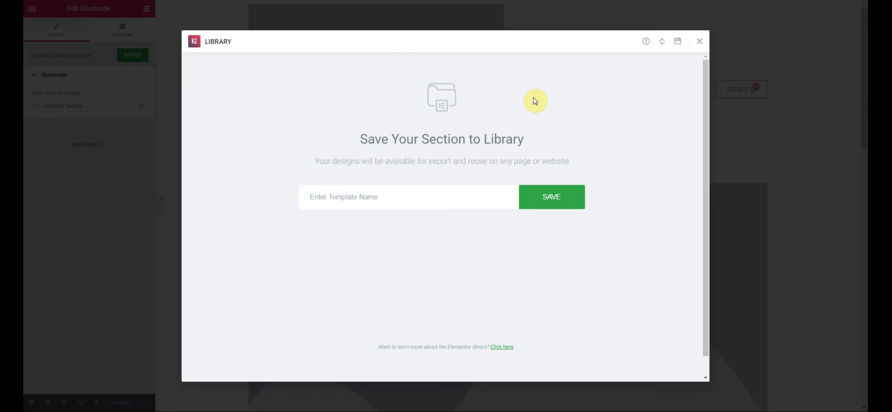
click(355, 200)
text(store-)
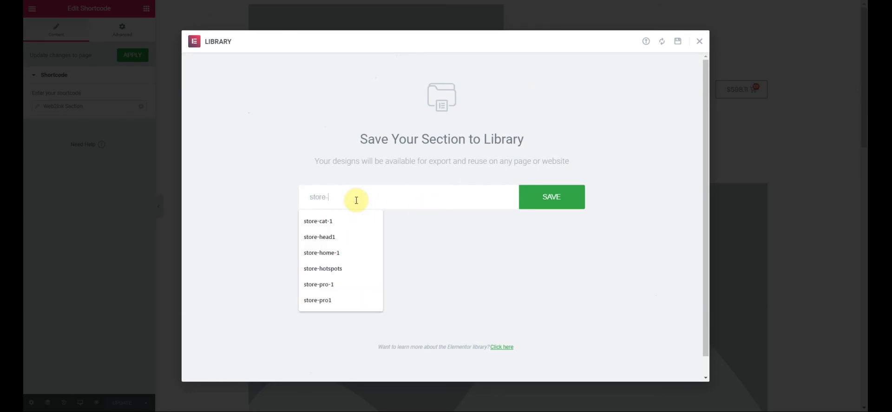
text(2-header)
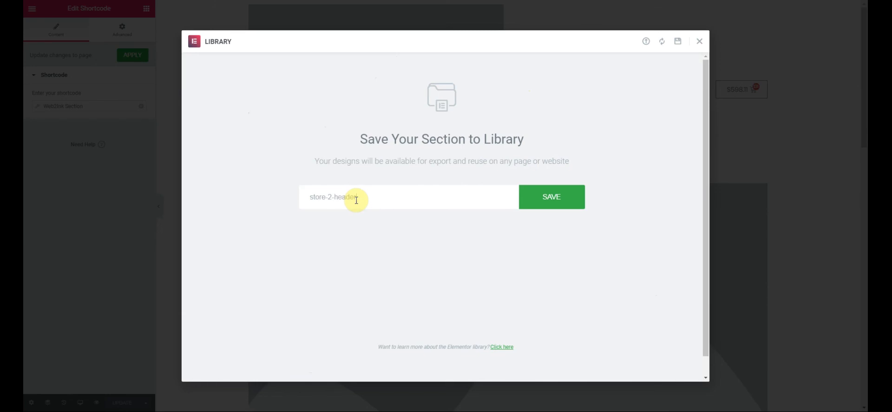
click(549, 201)
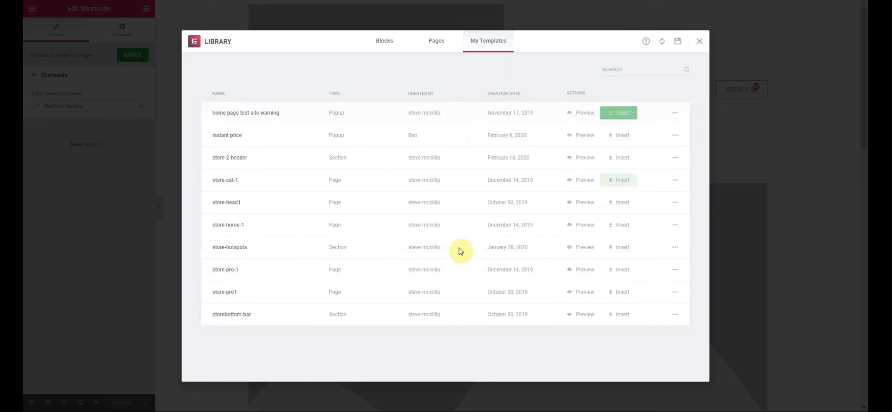
click(699, 43)
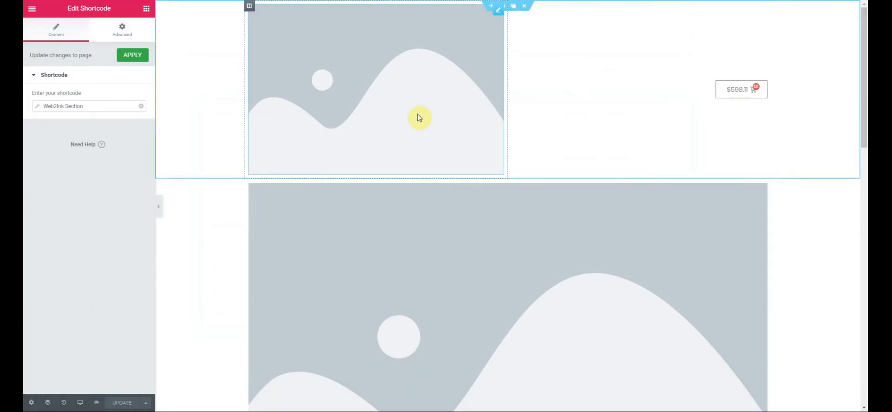
scroll(412, 181, down, 10)
scroll(380, 247, down, 5)
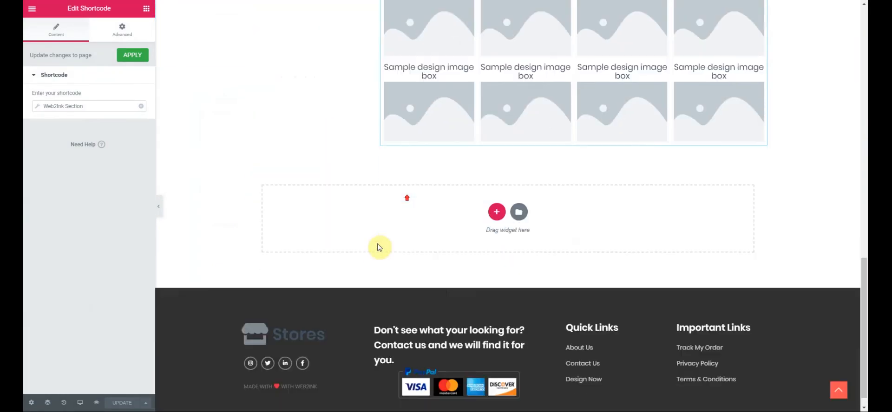
- Leave the Elementor editor for the store home-2 page and return to its WordPress edit screen
scroll(384, 246, up, 10)
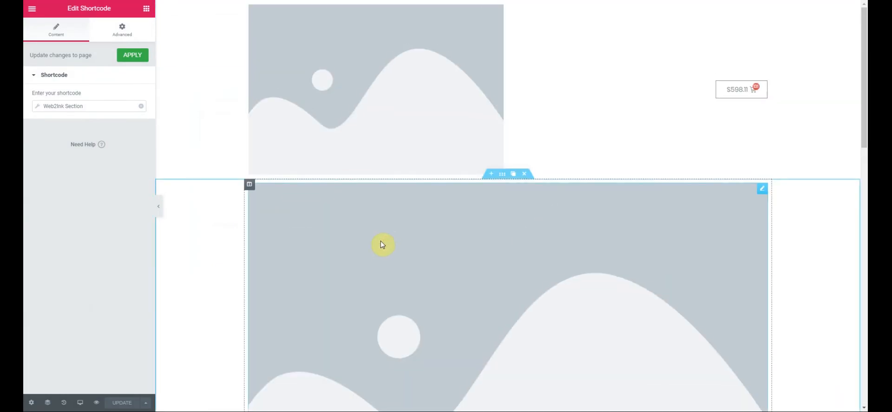
click(33, 9)
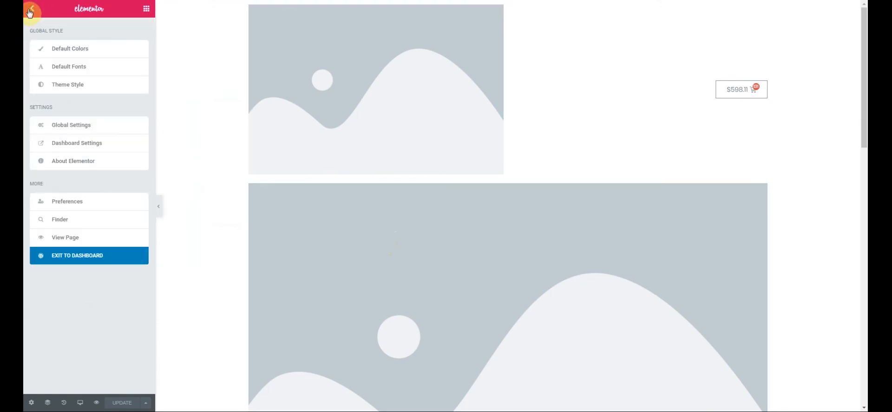
click(73, 256)
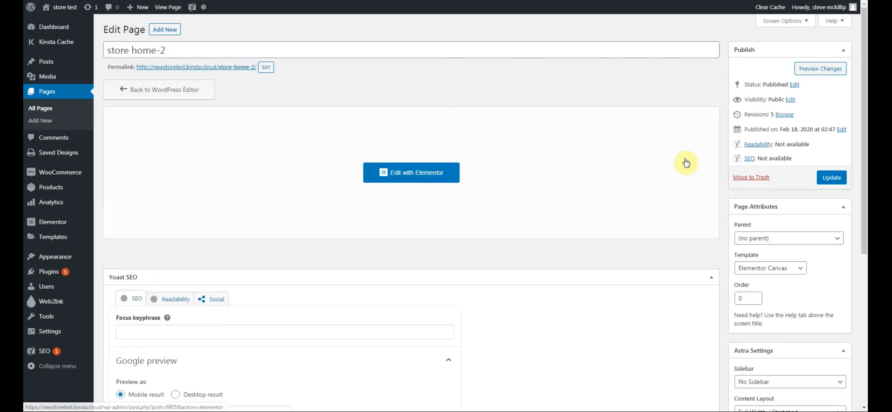
- Create a page titled store cat-2 with the Elementor Canvas template, publish it and open it in Elementor
click(158, 31)
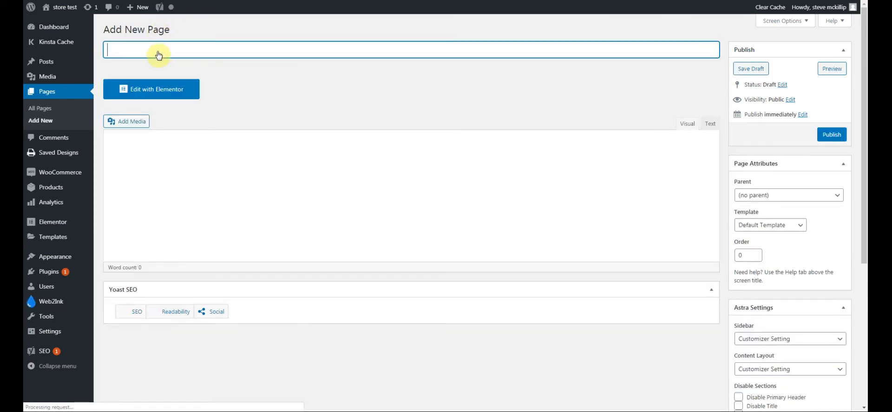
text(store cat-2)
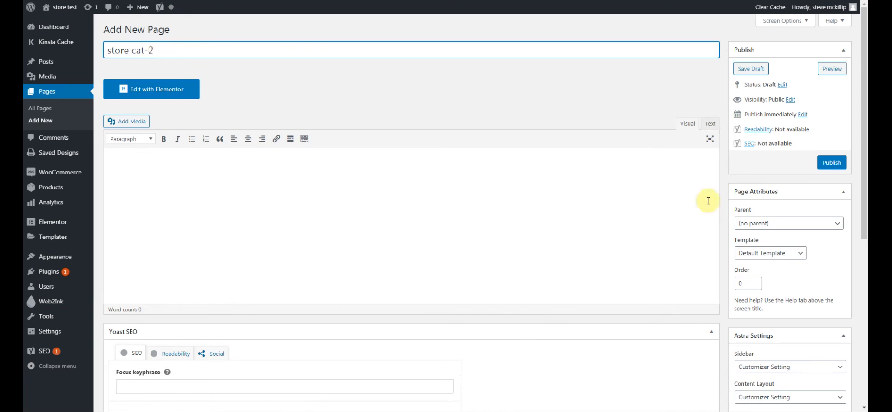
click(793, 253)
click(774, 273)
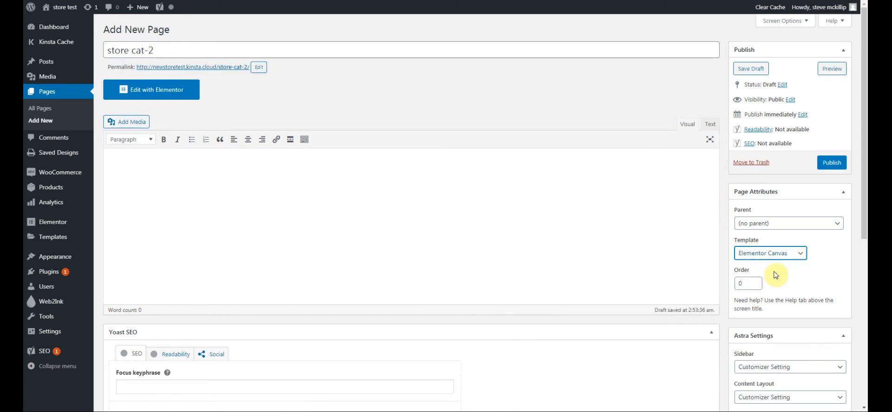
click(831, 163)
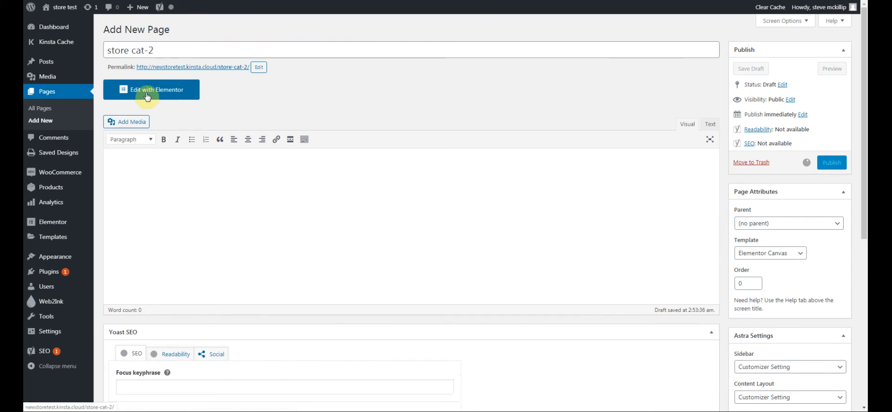
click(148, 120)
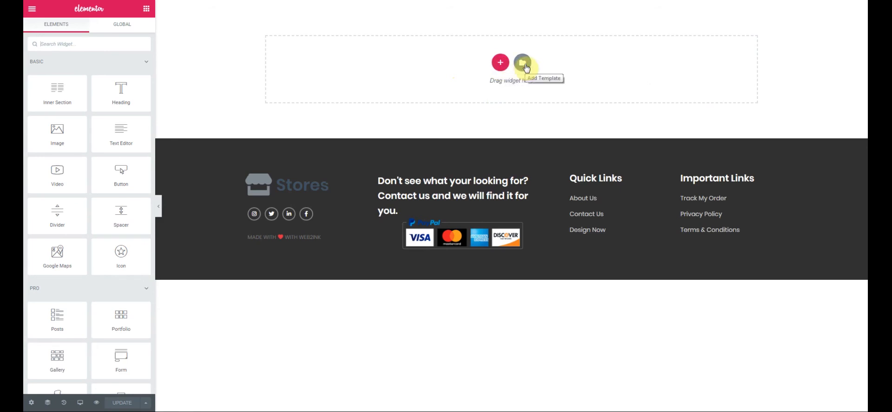
- Insert the saved store-2-header template into the empty page without importing its document settings
click(501, 64)
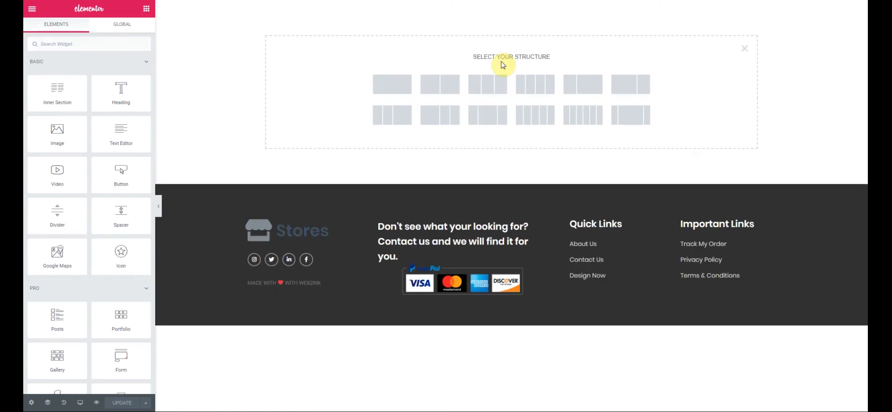
click(743, 48)
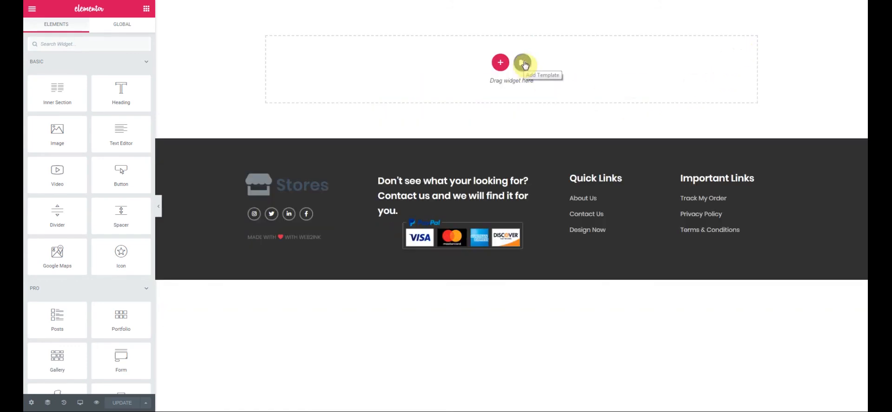
click(522, 63)
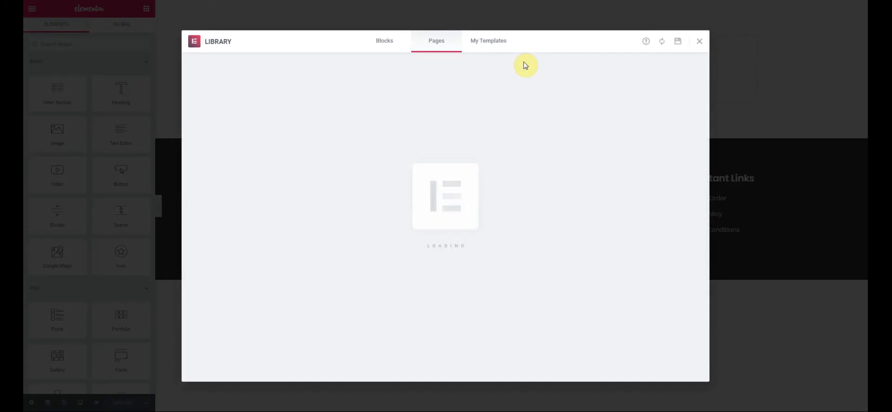
click(495, 43)
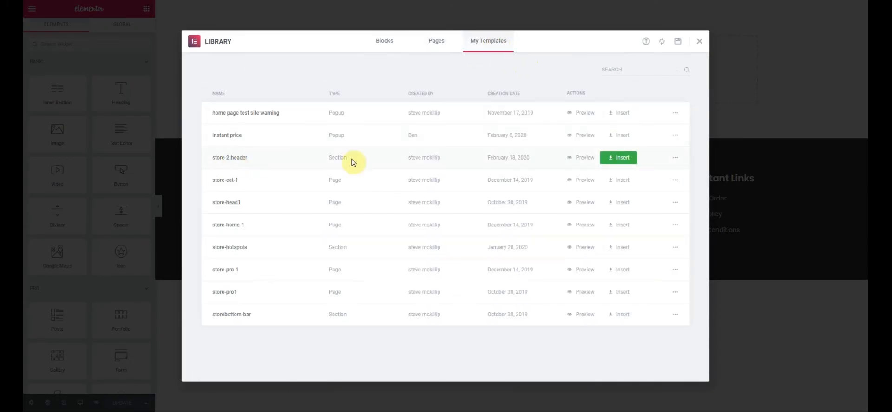
click(618, 159)
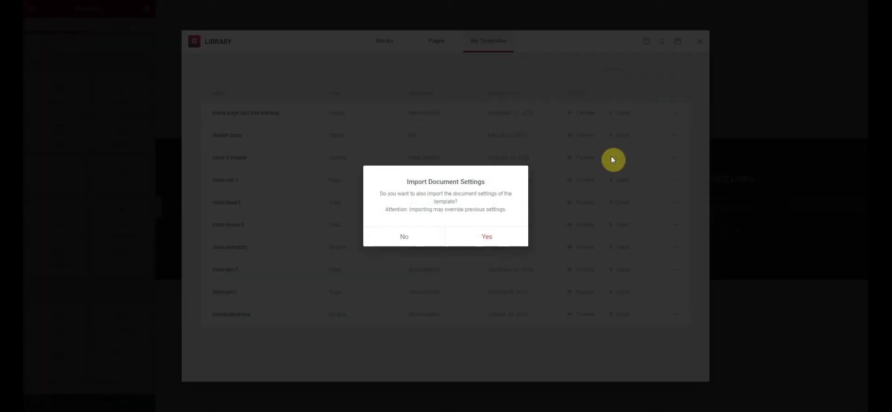
click(404, 239)
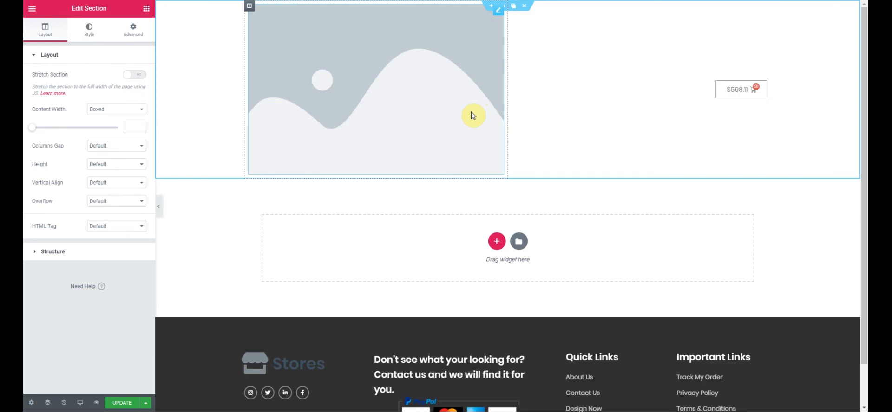
- Add a two-column section below the header and resize it to a narrow left and a wide right column
click(496, 242)
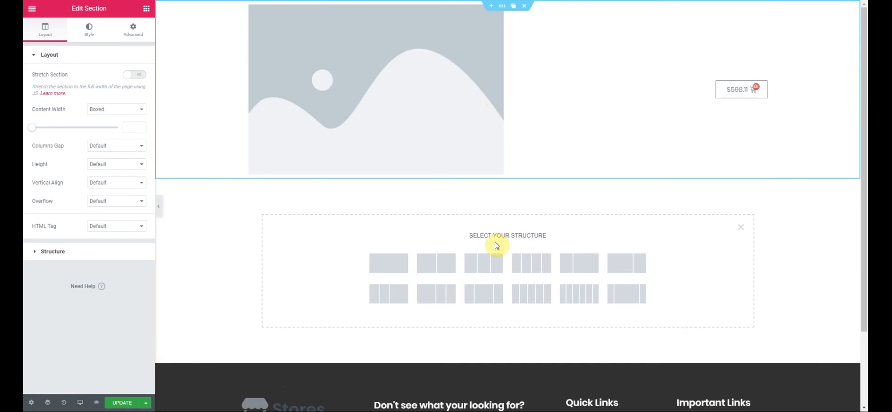
click(433, 267)
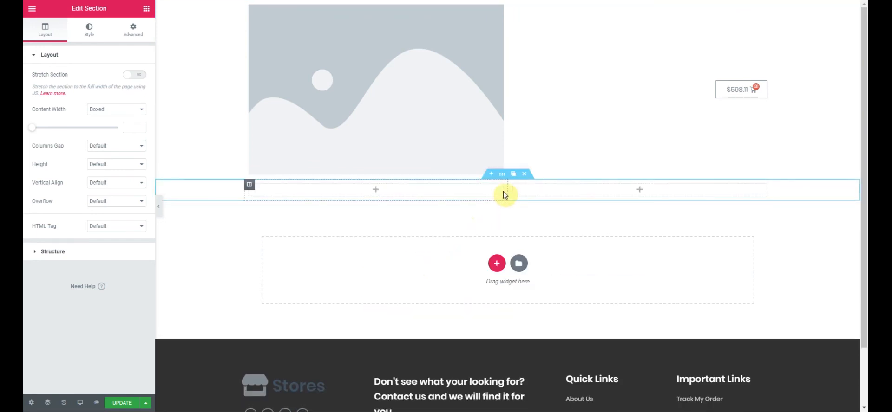
drag(507, 190, 359, 209)
- Find the Shortcode widget and place it in the narrow left column below the header
click(146, 8)
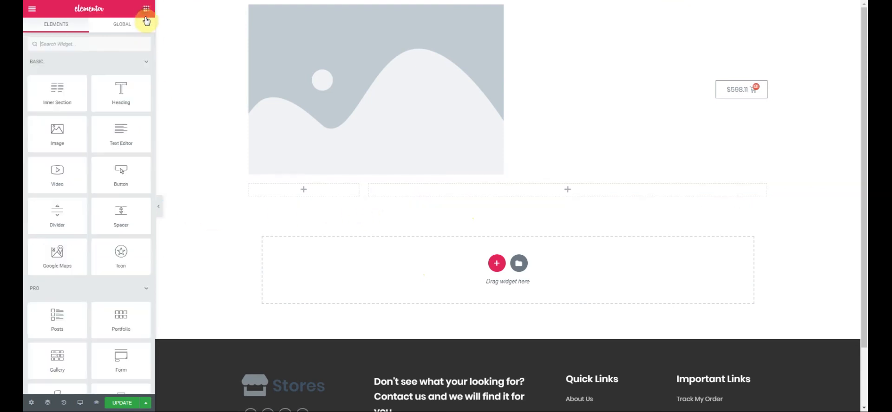
click(107, 45)
text(siart)
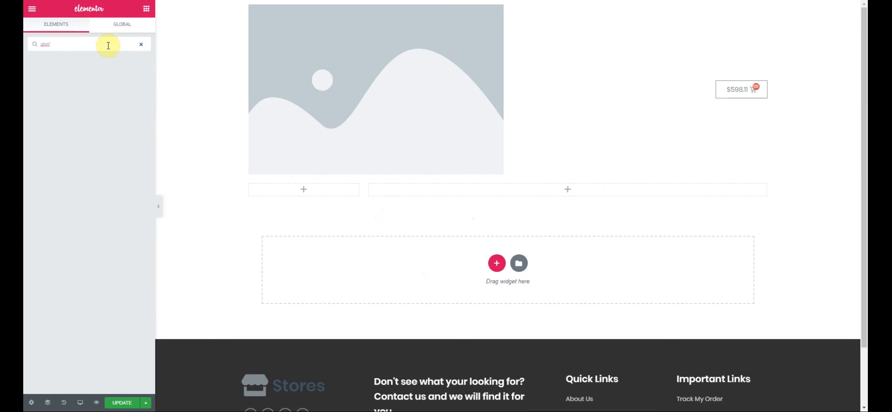
key(BackSpace)
key(BackSpace)
text(hort)
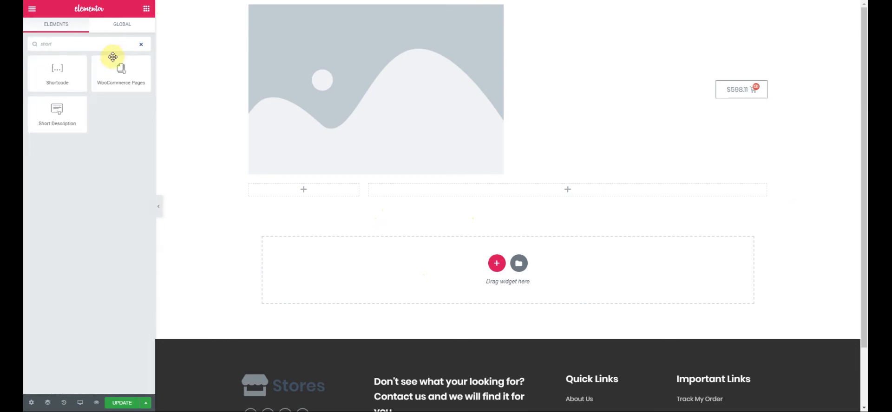
drag(58, 72, 303, 191)
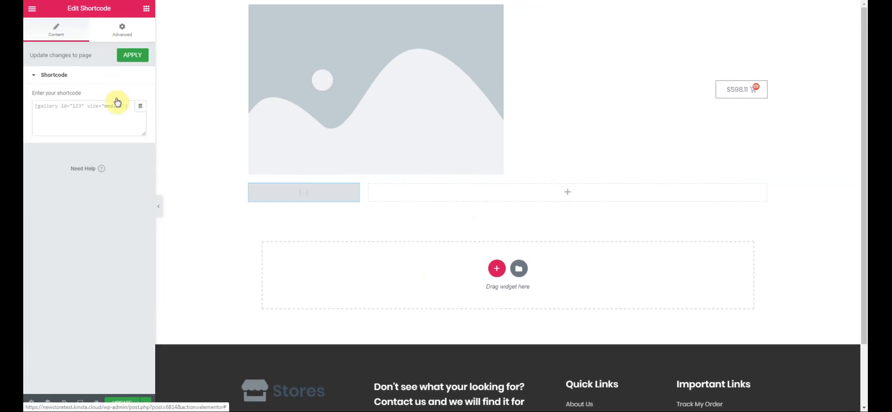
- Link the left column's shortcode to the Web2Ink Section dynamic tag and choose the Store categories tree section
click(140, 106)
scroll(69, 186, down, 3)
scroll(70, 200, down, 2)
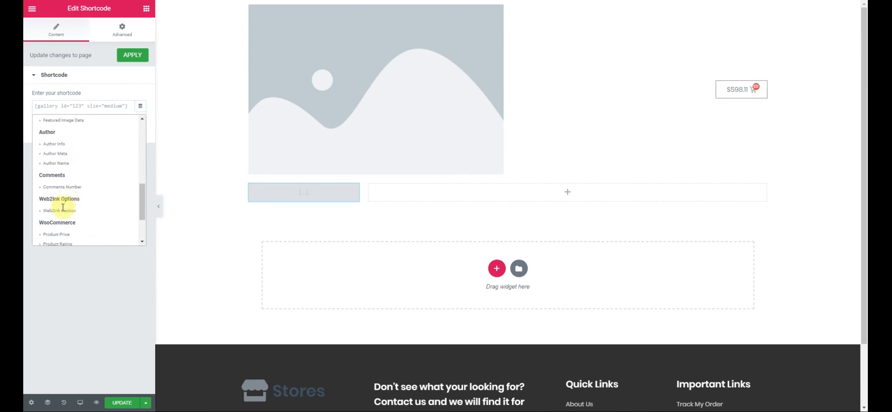
click(65, 207)
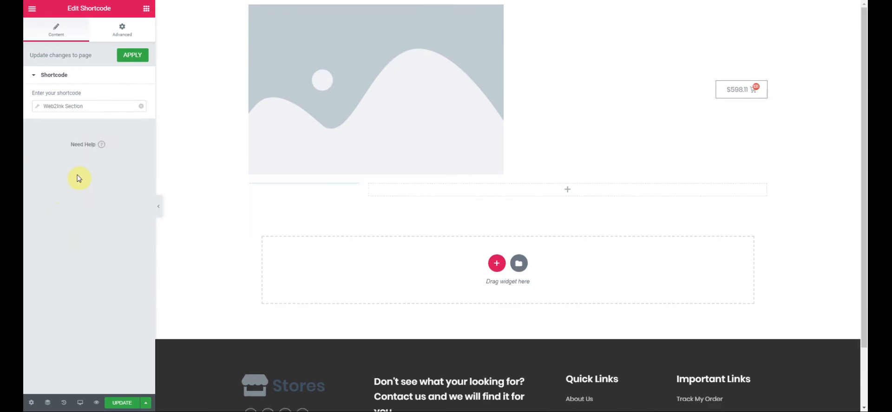
click(99, 106)
click(128, 148)
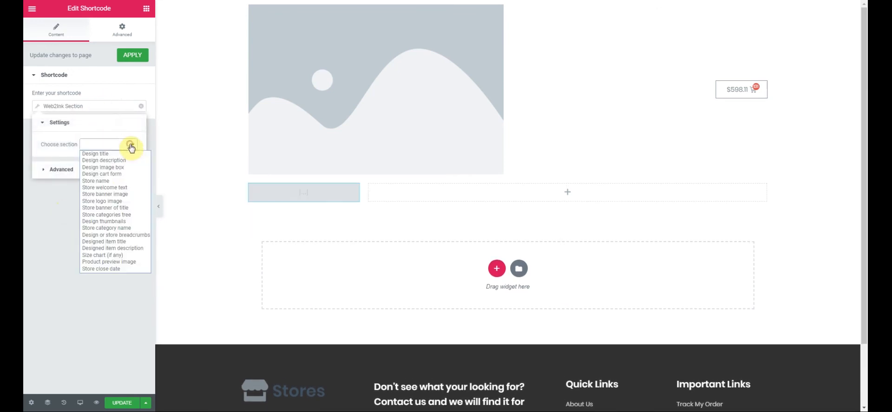
click(118, 215)
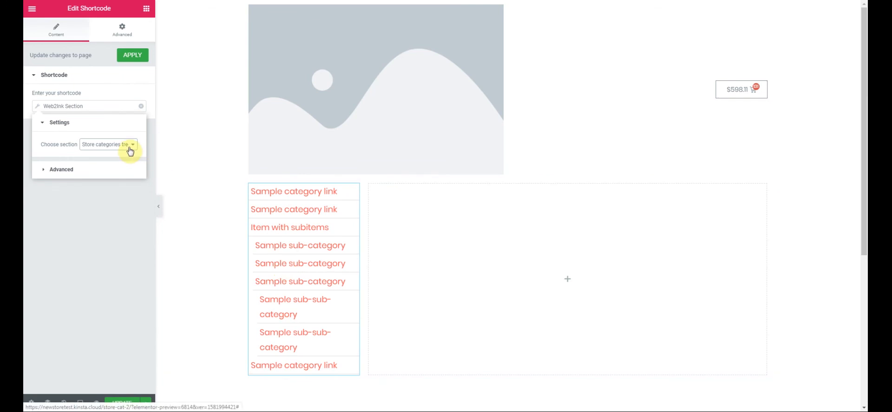
click(104, 226)
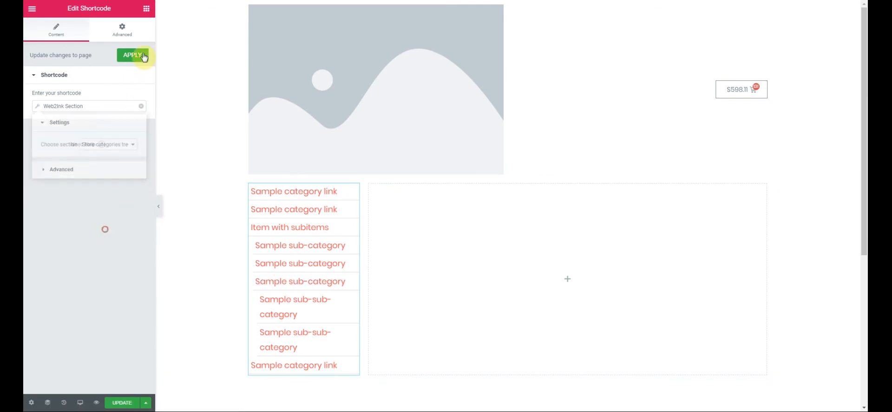
- Add a second Shortcode widget to the wide right column beside the category tree
click(100, 43)
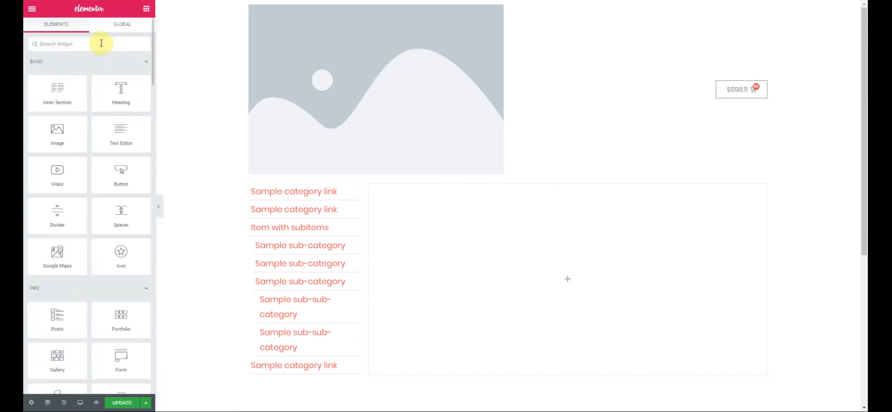
text(short)
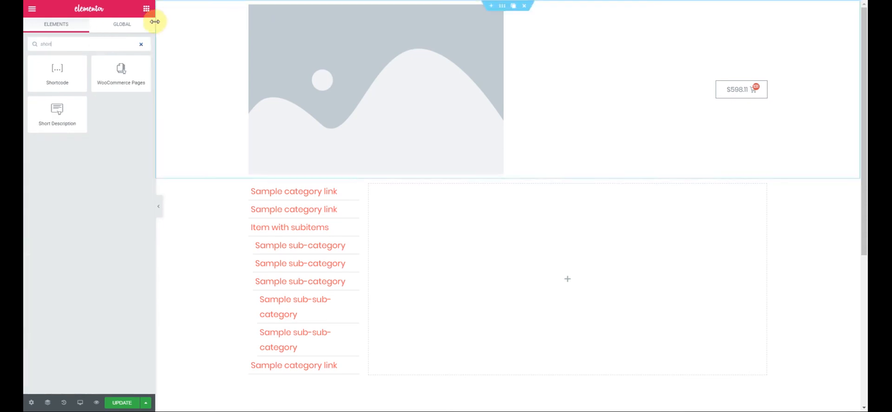
drag(60, 65, 568, 279)
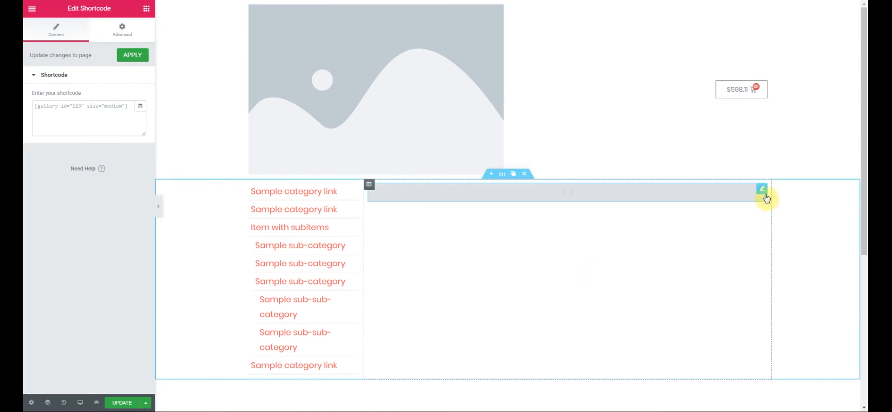
- Link the right column's shortcode to the Web2Ink Section dynamic tag, choose Store category name, and return to the widget list
mouse_move(763, 191)
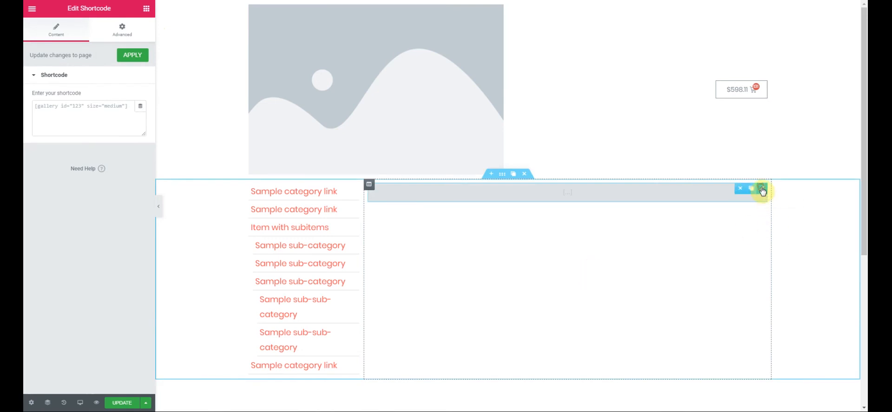
click(140, 107)
scroll(83, 209, down, 8)
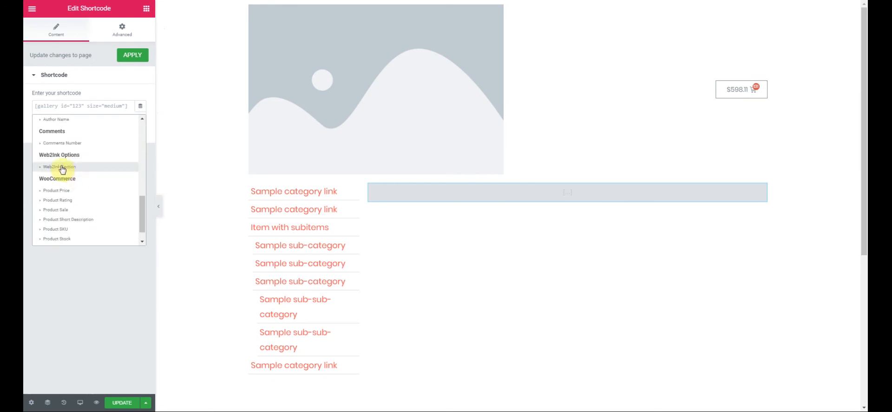
click(62, 168)
click(95, 107)
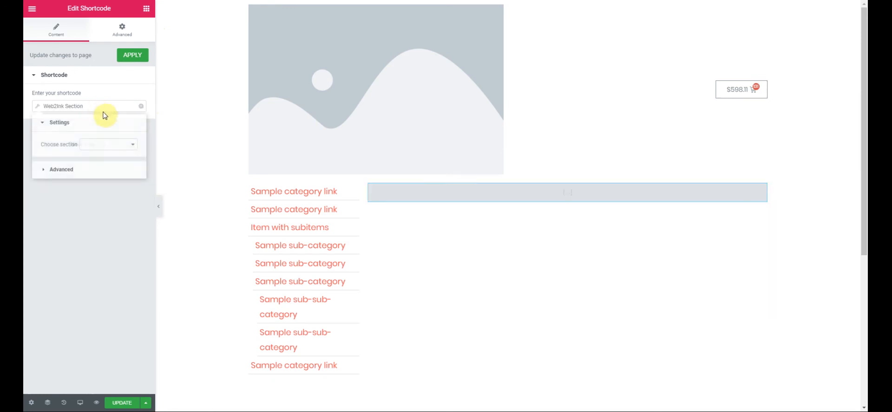
click(132, 146)
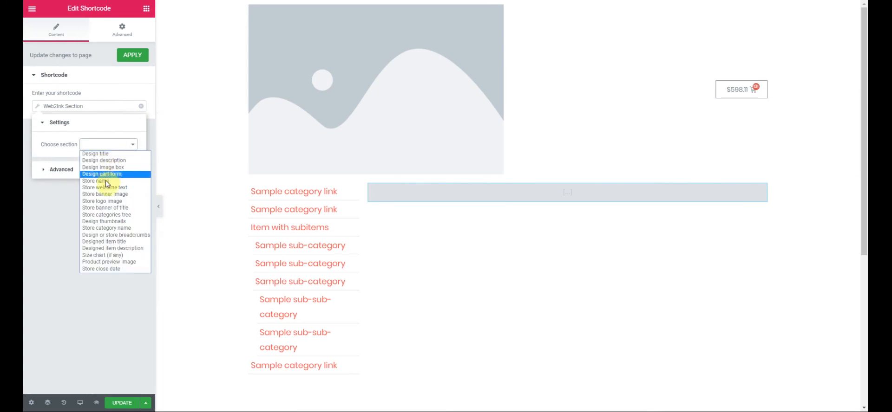
click(104, 228)
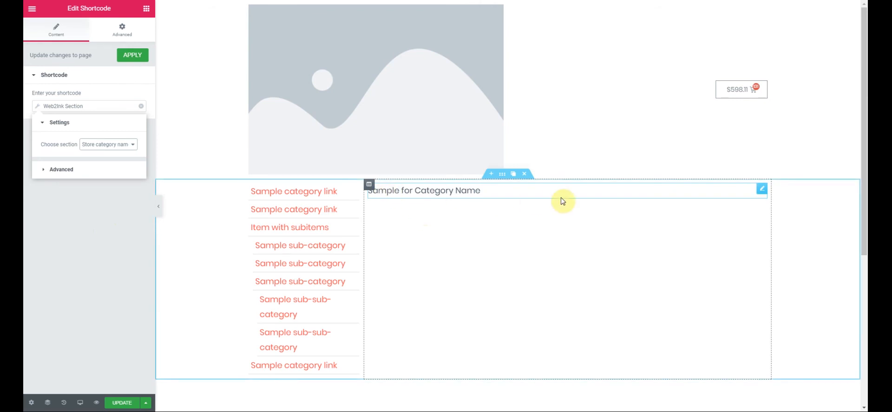
click(96, 229)
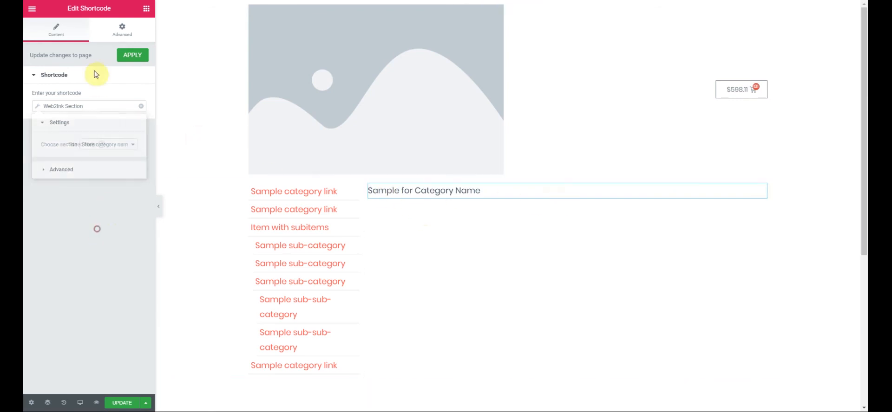
click(146, 8)
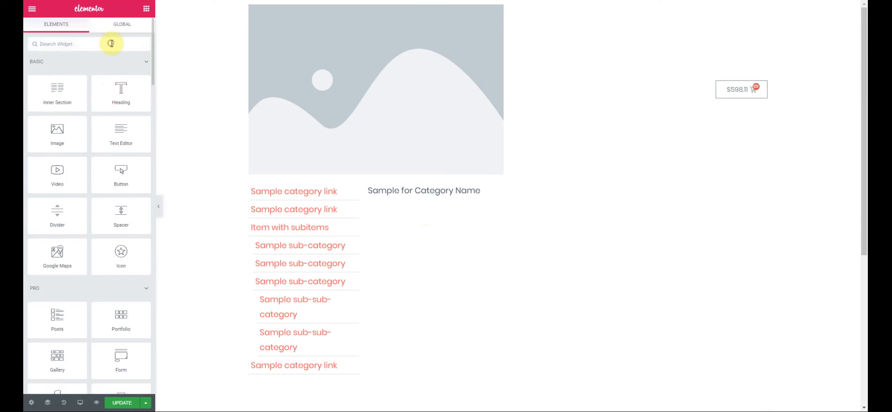
- Add a Shortcode widget below the category name and link it to the Web2Ink Section dynamic tag with the Design thumbnails section
text(short)
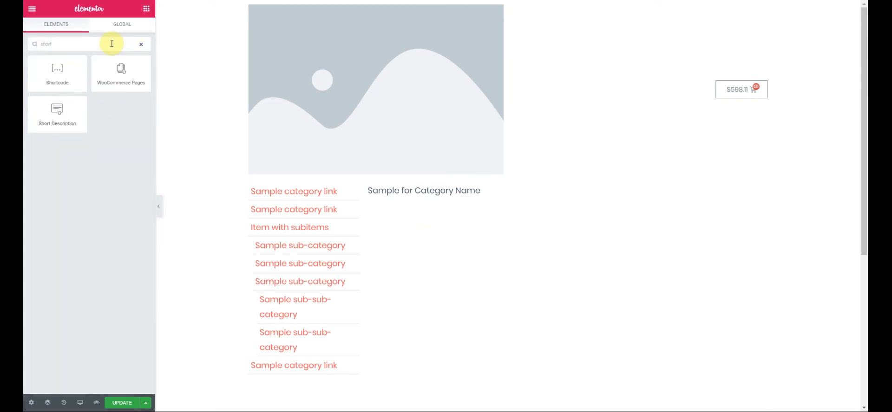
drag(49, 72, 446, 200)
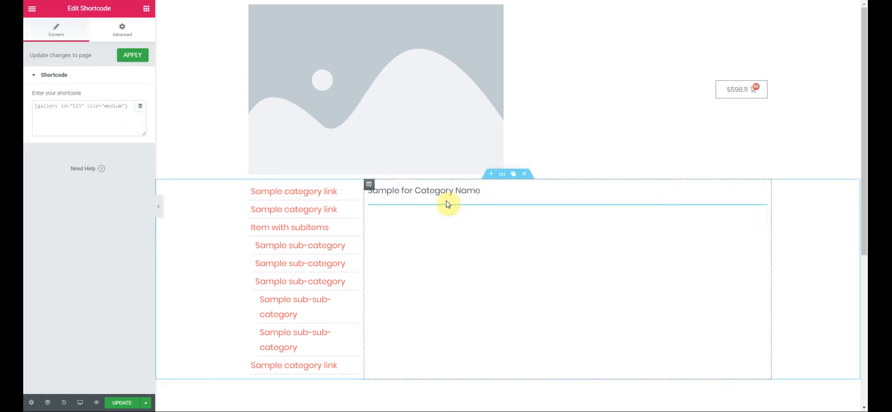
click(140, 106)
scroll(88, 209, down, 5)
scroll(67, 206, down, 4)
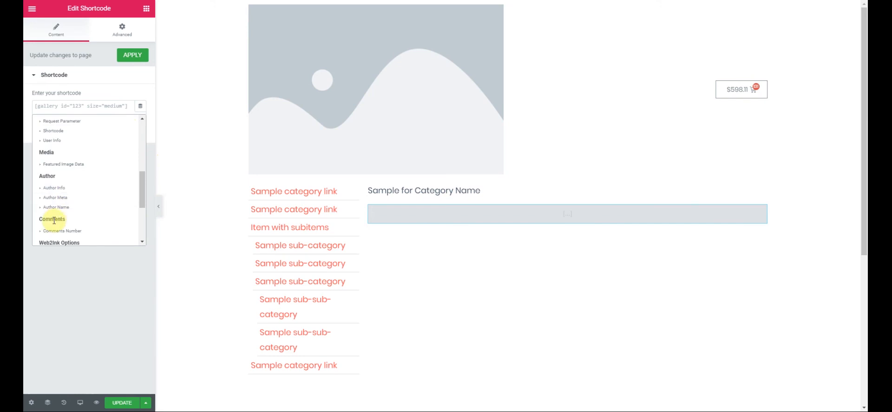
click(60, 168)
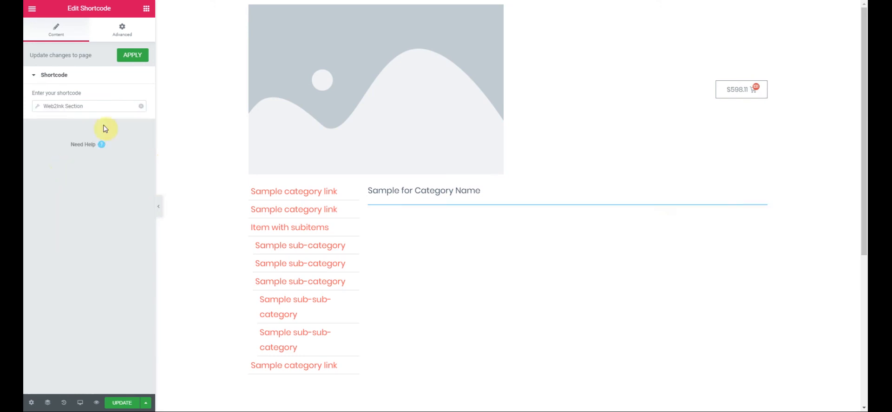
click(120, 107)
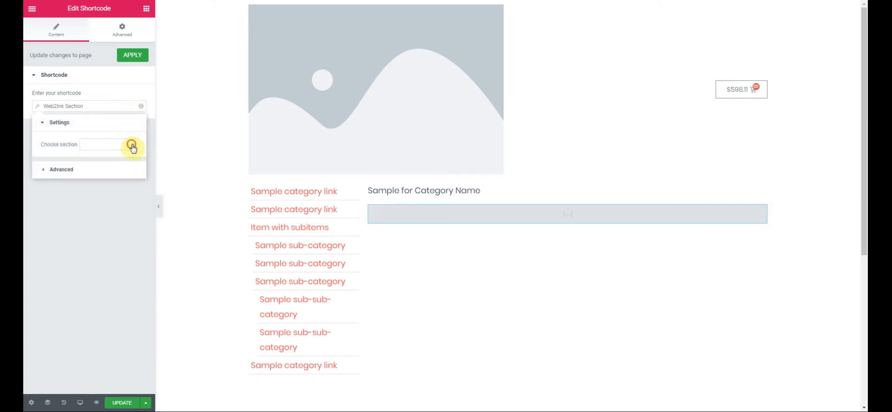
click(132, 145)
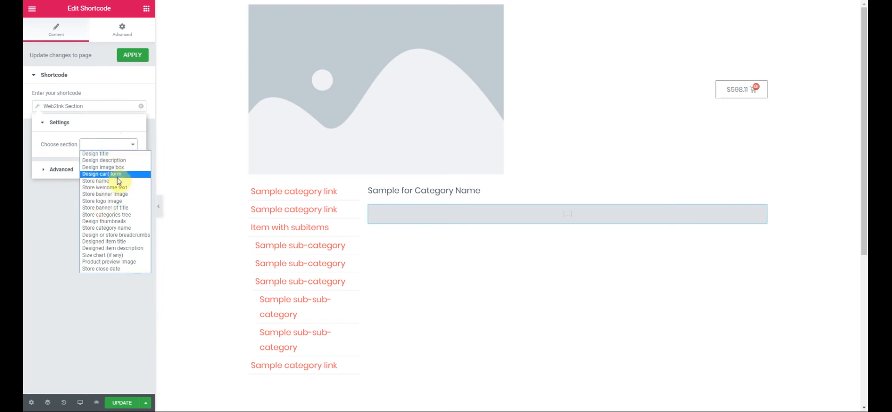
click(110, 222)
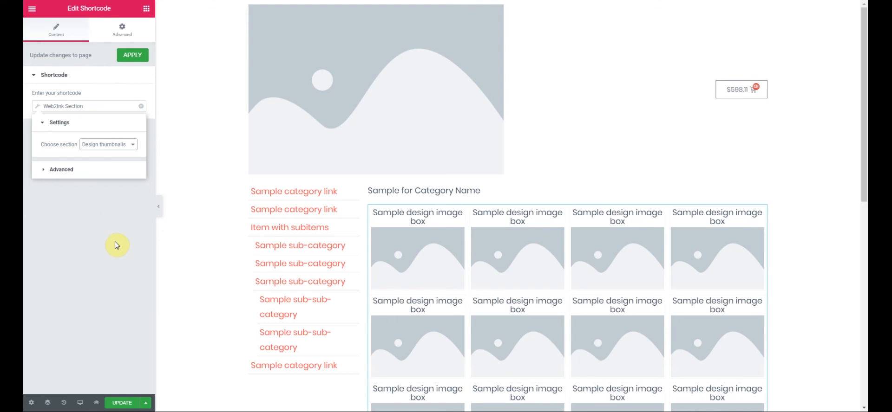
- Update the store cat-2 page, look over its full layout, and exit to the WordPress dashboard
click(121, 405)
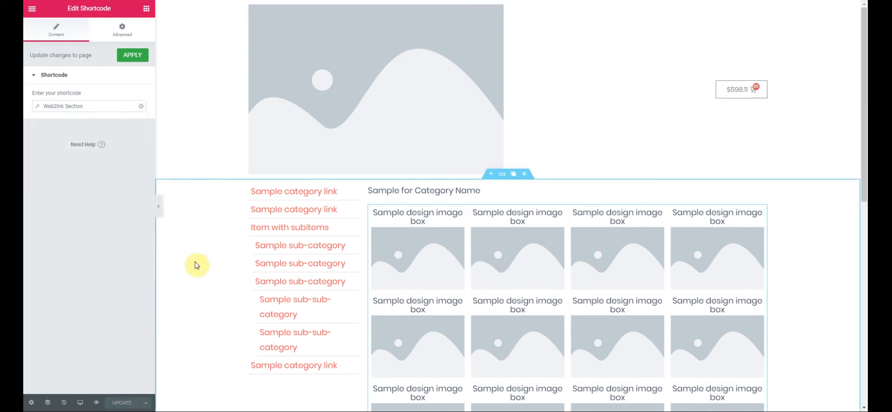
scroll(197, 264, down, 10)
scroll(207, 277, up, 8)
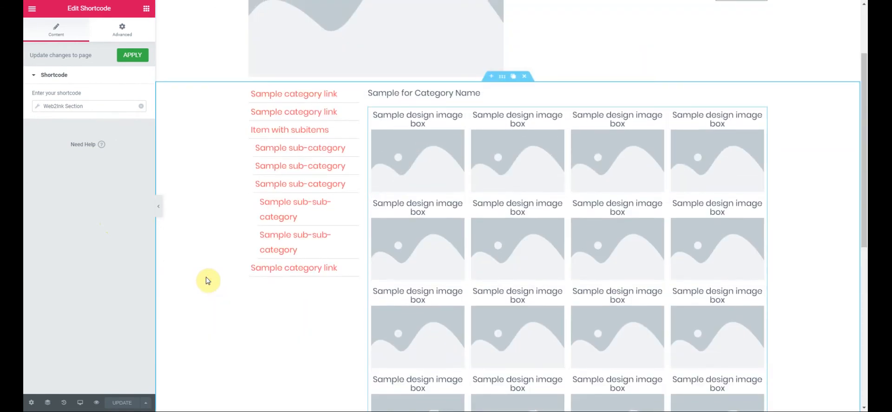
scroll(208, 281, up, 2)
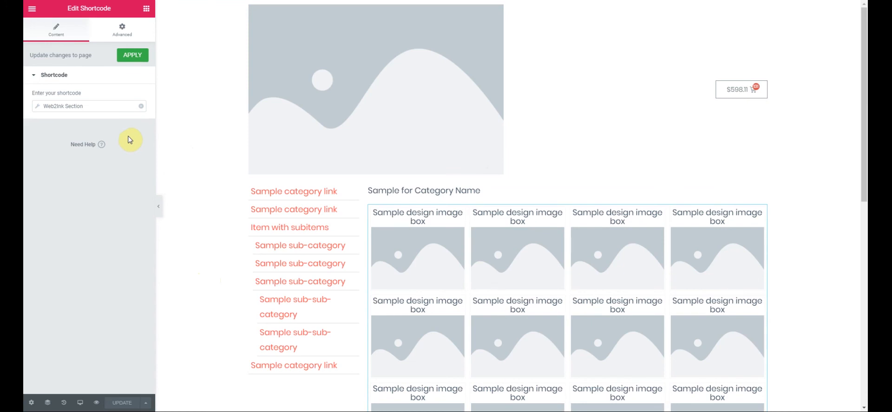
click(32, 9)
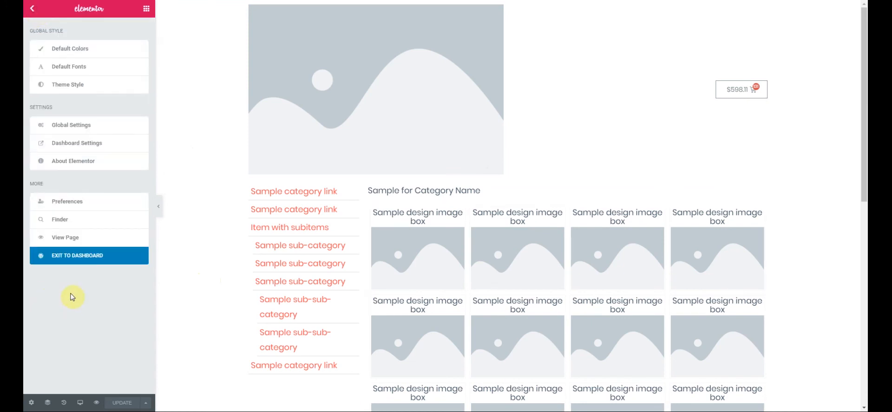
click(83, 259)
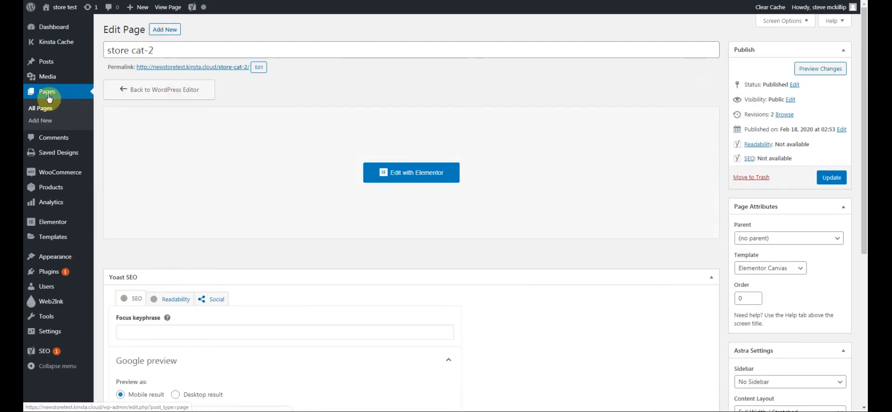
- Create a new page titled "store pro-2" with the Elementor Canvas template and publish it
click(168, 30)
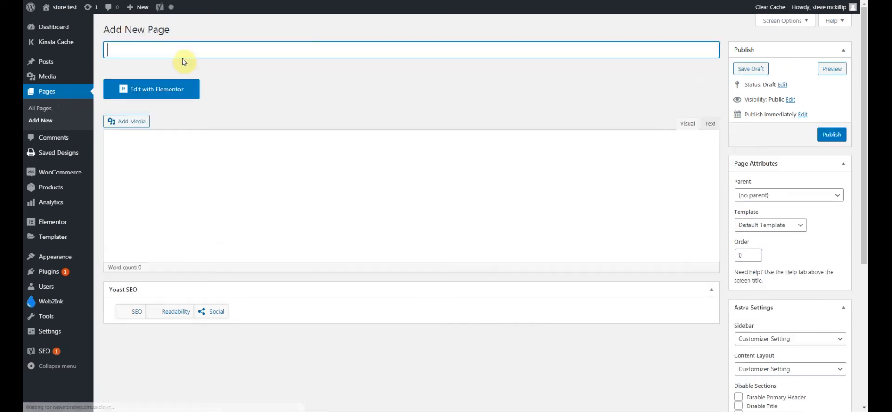
text(store)
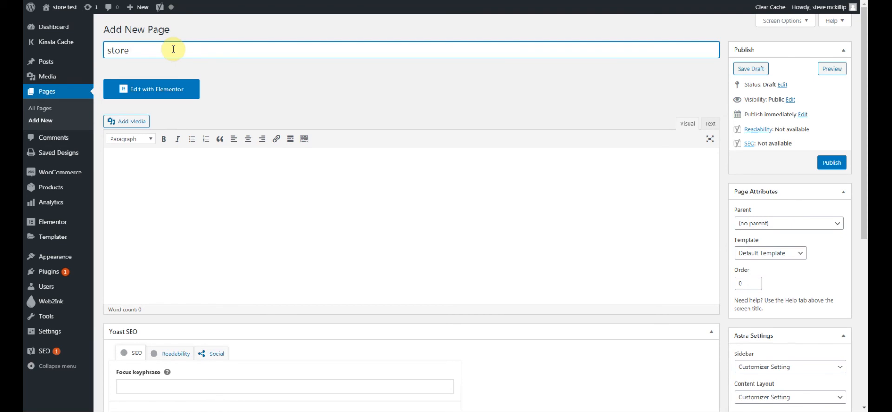
text( pro-2)
click(771, 253)
click(767, 274)
click(831, 163)
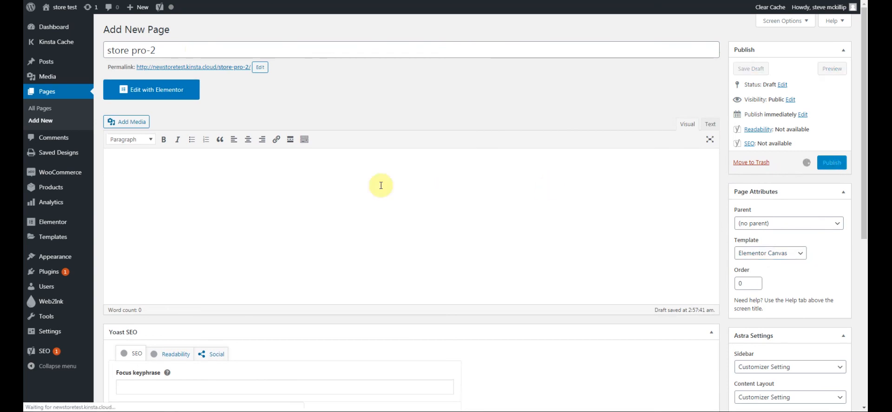
- Open the new page in Elementor and insert the saved store-2-header template without importing its document settings
click(169, 122)
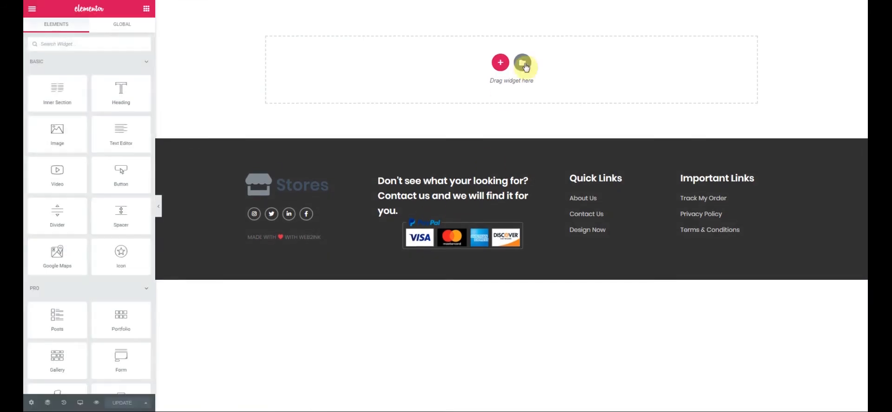
click(523, 64)
click(489, 43)
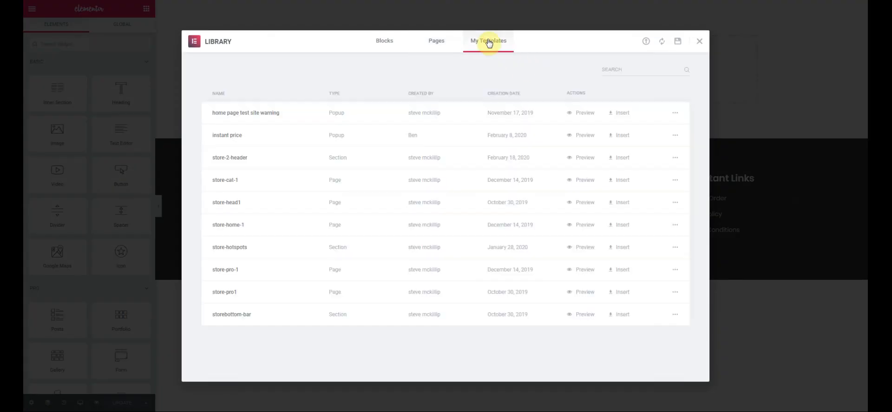
click(620, 158)
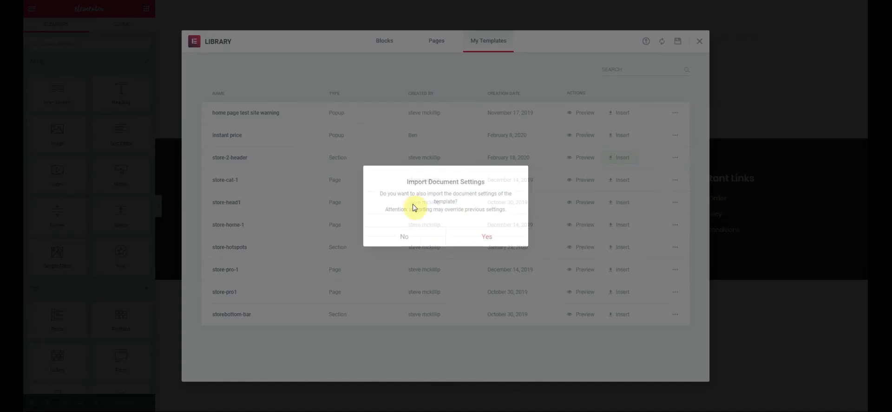
click(410, 241)
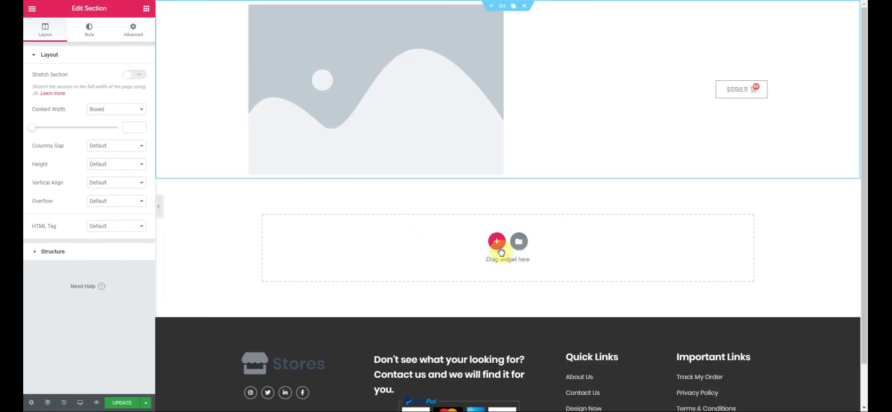
- Add a section with three equal columns below the header and place a Shortcode widget in its first column
click(497, 242)
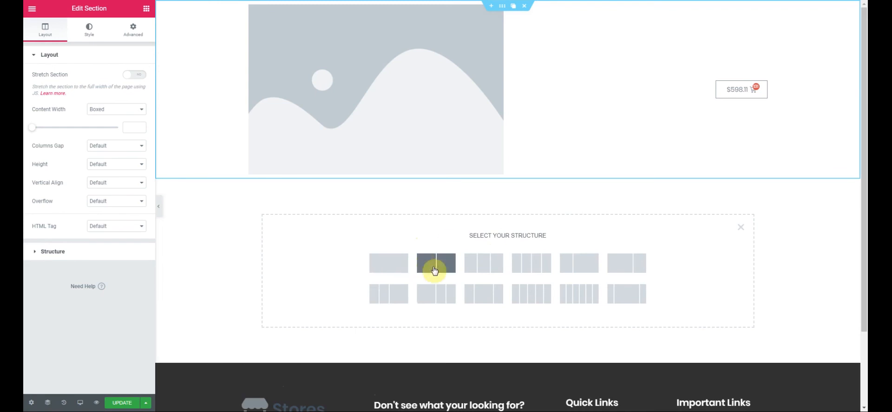
click(482, 268)
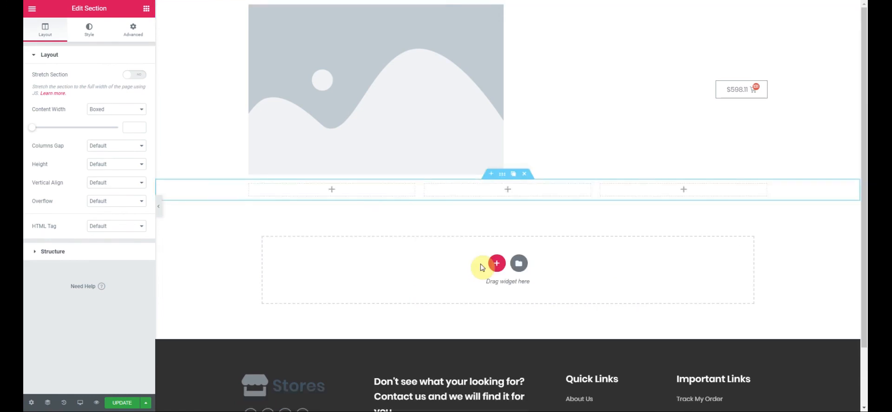
click(146, 9)
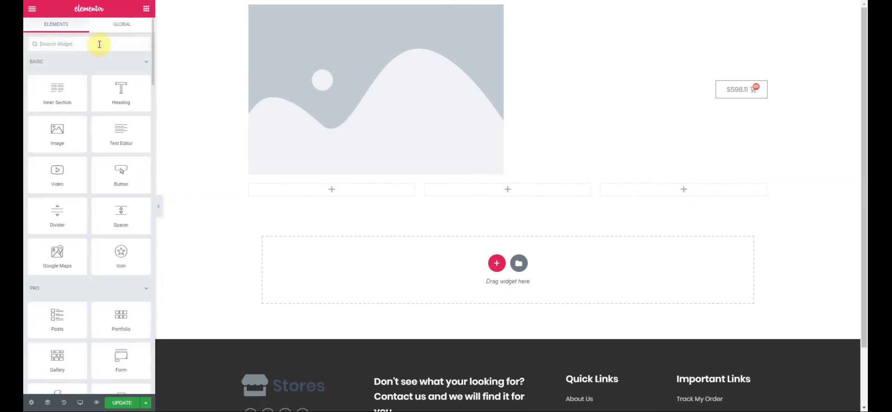
text(shor)
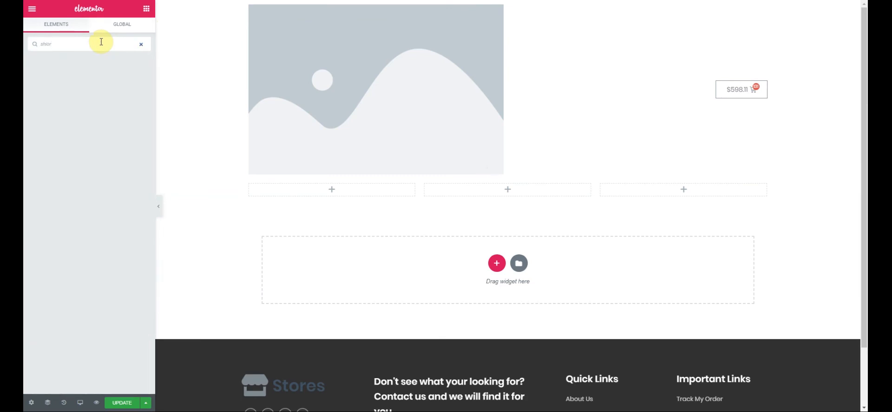
text(o)
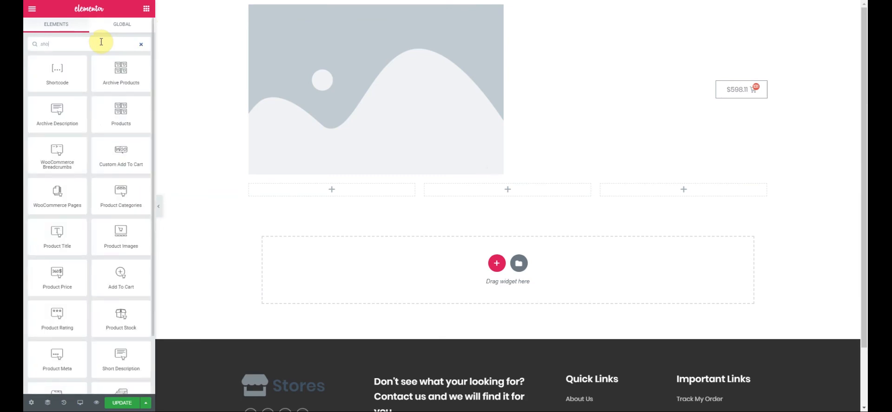
drag(60, 72, 313, 191)
- Place a Shortcode widget in each of the section's middle and third columns
click(146, 8)
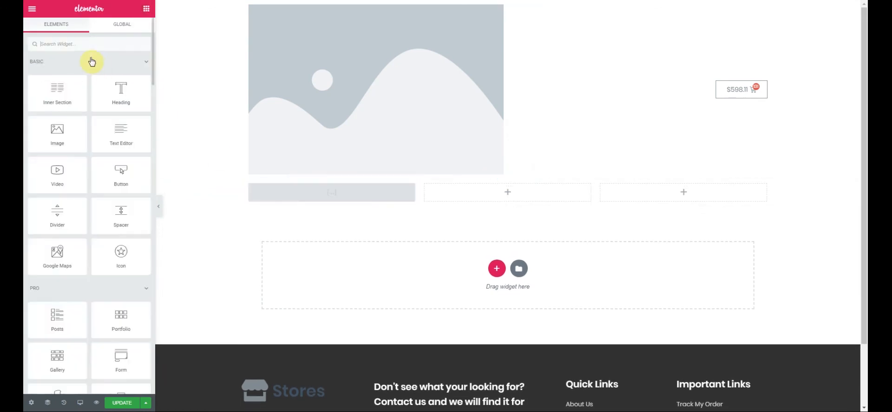
text(short)
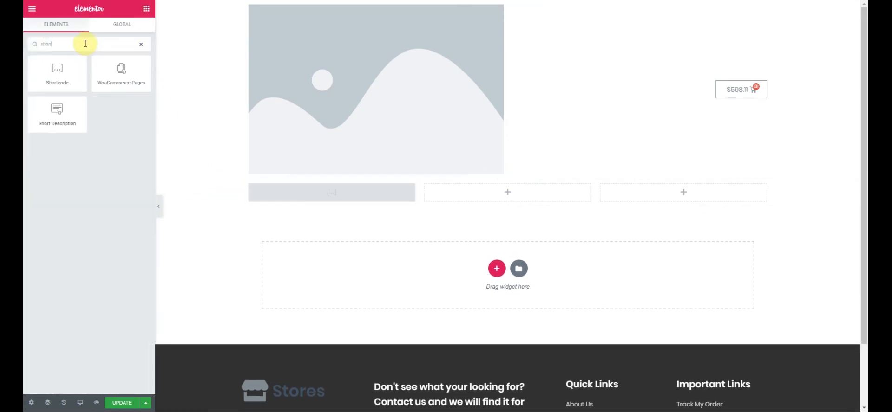
drag(96, 91, 488, 194)
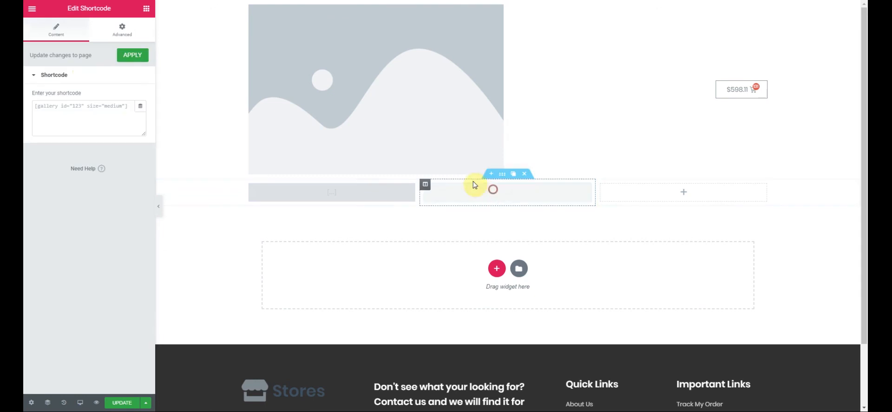
click(146, 8)
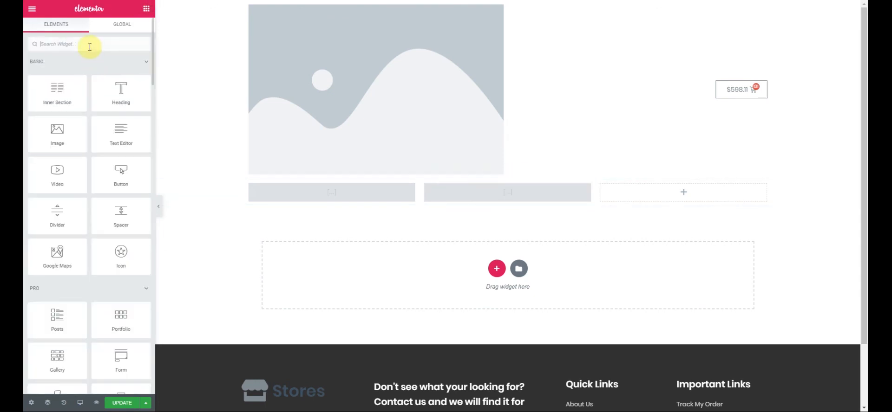
text(short)
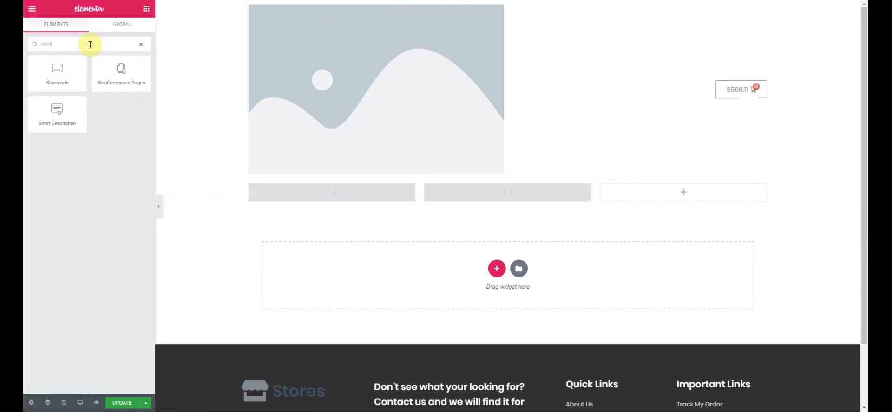
drag(59, 73, 682, 198)
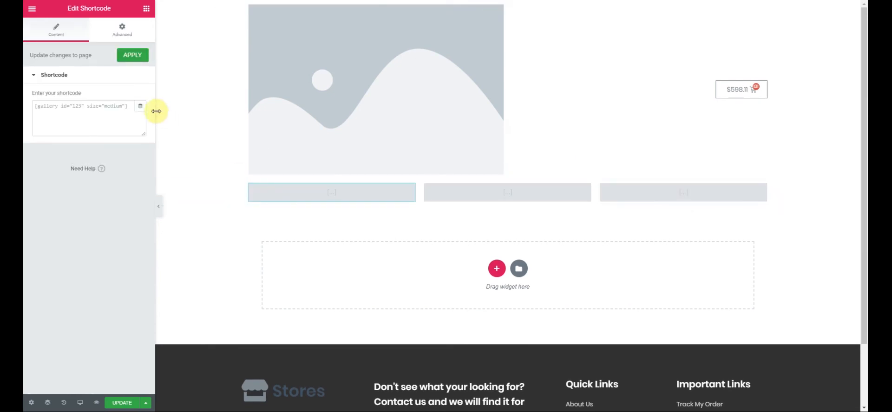
- Link the first column's shortcode to the Web2Ink Section dynamic tag with Store categories tree, and narrow that column
click(140, 106)
scroll(78, 179, down, 5)
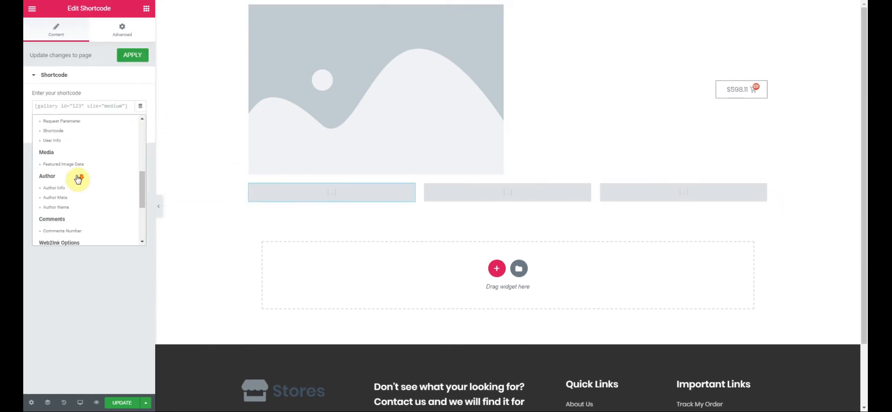
scroll(79, 232, down, 3)
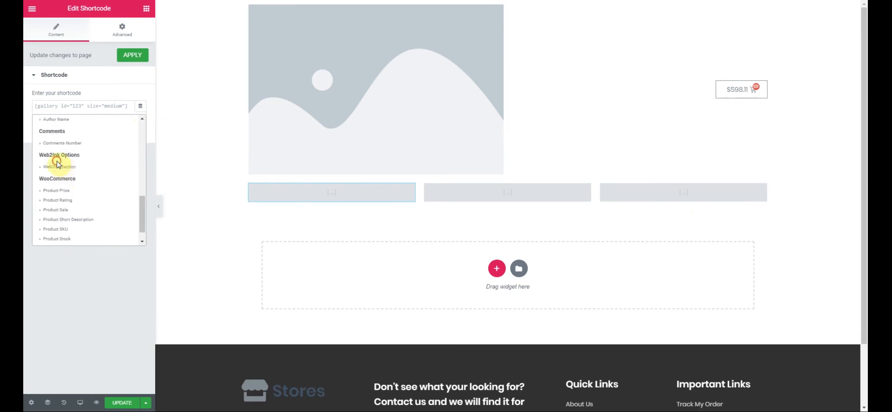
click(57, 168)
click(92, 107)
click(110, 144)
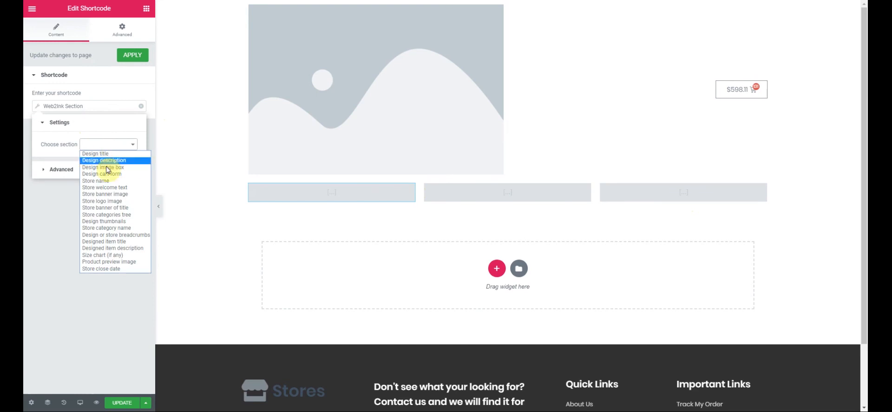
click(117, 215)
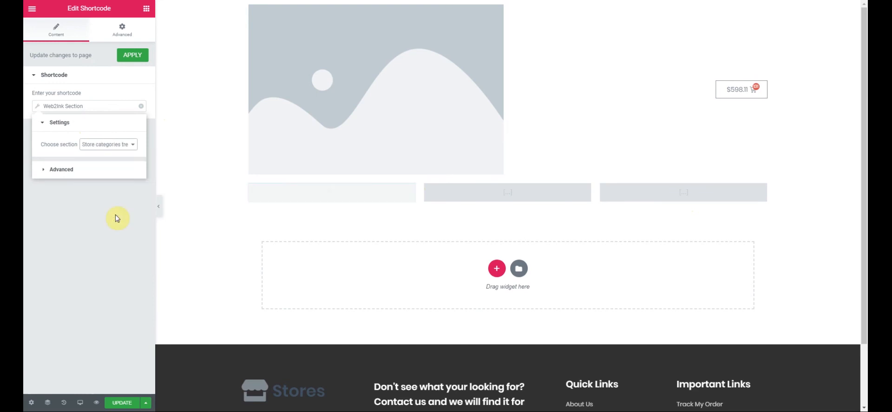
drag(419, 208, 381, 212)
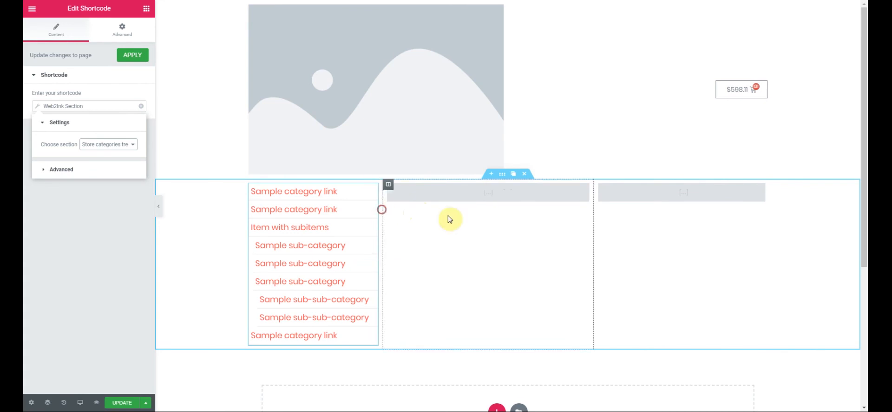
- Widen the section's middle column and link its shortcode to the Web2Ink Section dynamic tag with Design title
drag(593, 213, 648, 222)
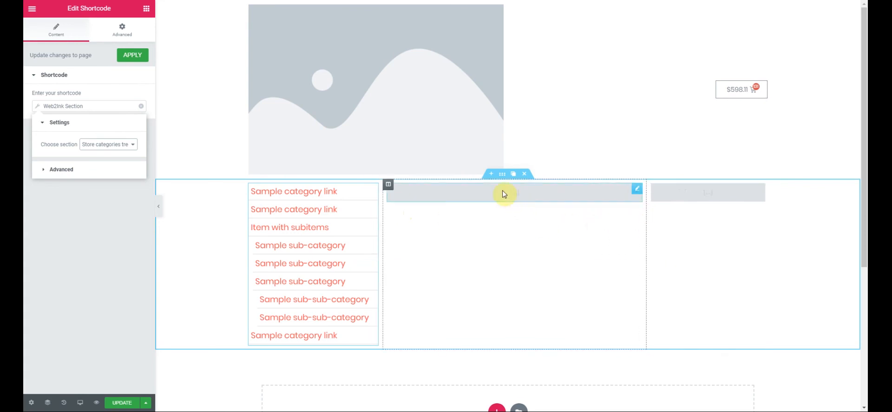
click(636, 189)
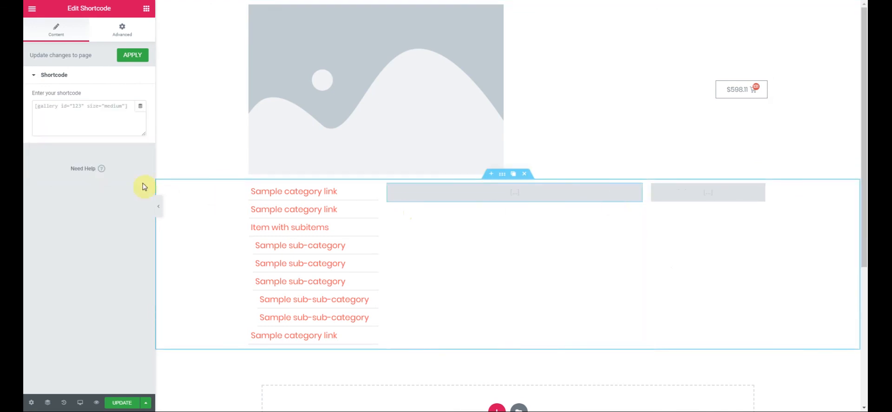
click(140, 108)
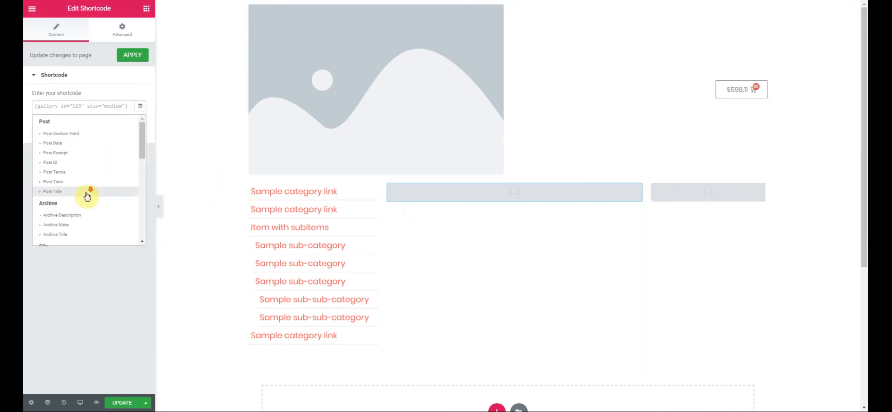
scroll(87, 194, down, 4)
scroll(88, 194, down, 3)
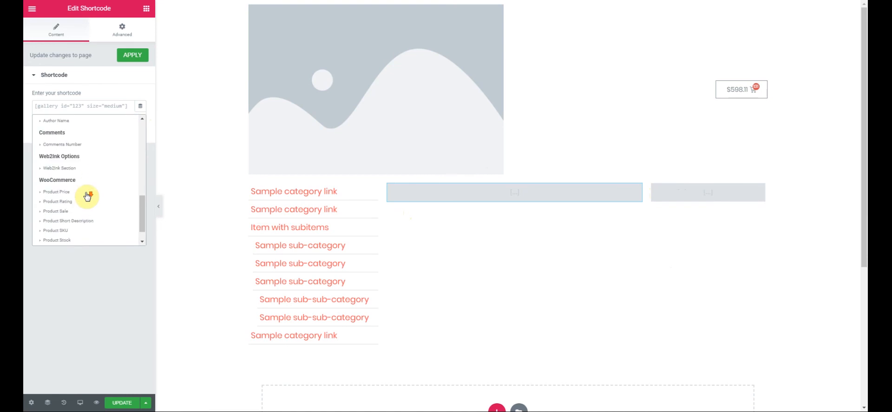
click(59, 168)
click(118, 108)
click(131, 145)
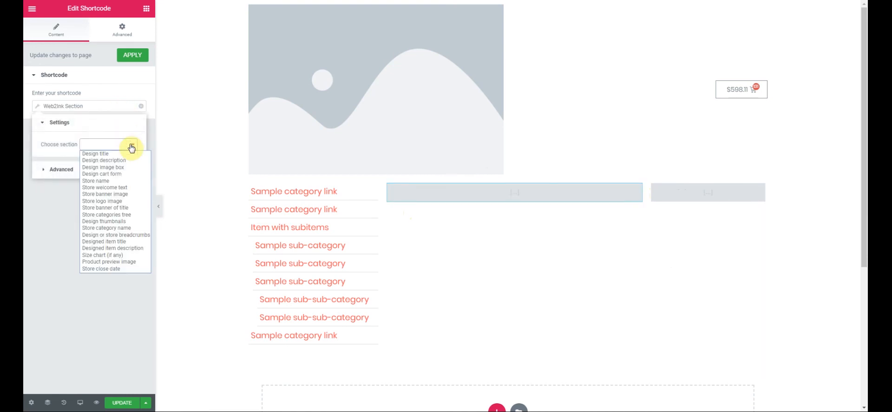
click(101, 154)
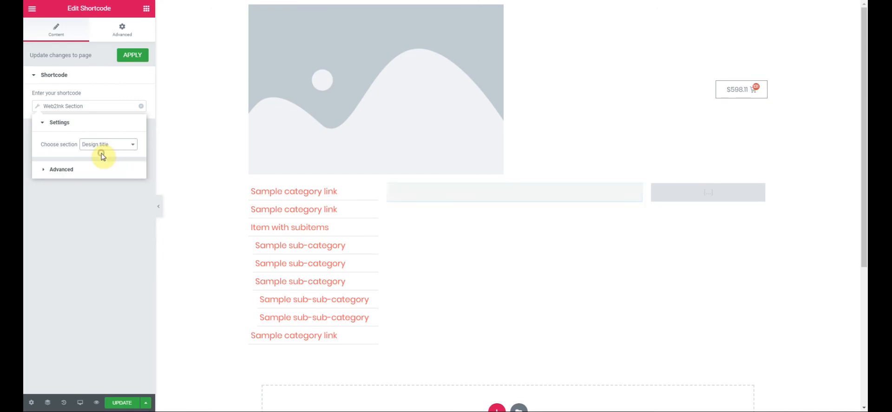
click(110, 213)
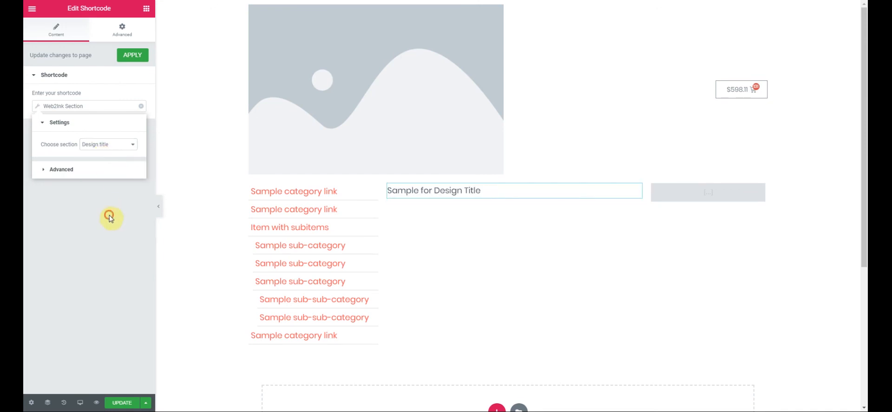
- Duplicate the third column's shortcode twice and move one copy below the design title in the middle column
click(146, 9)
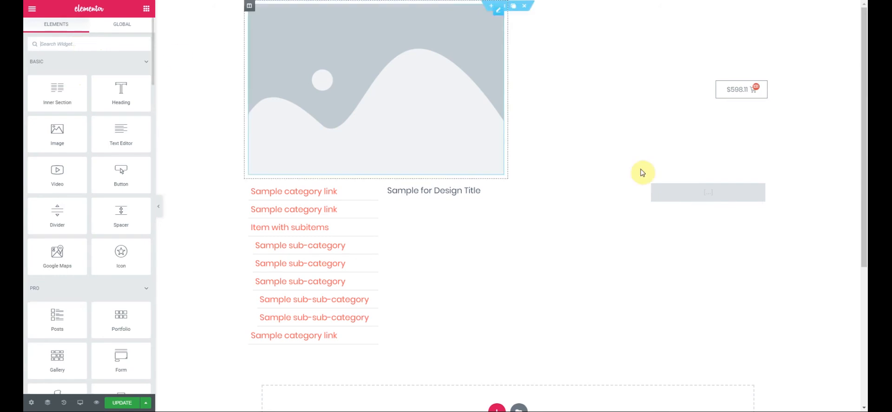
click(749, 189)
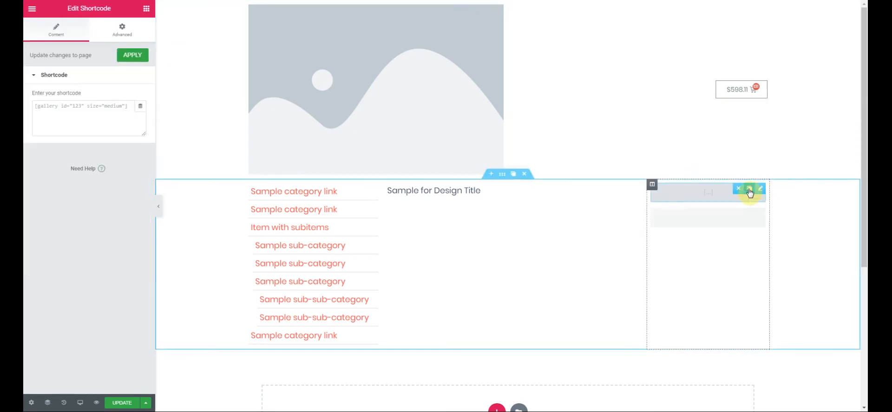
click(749, 190)
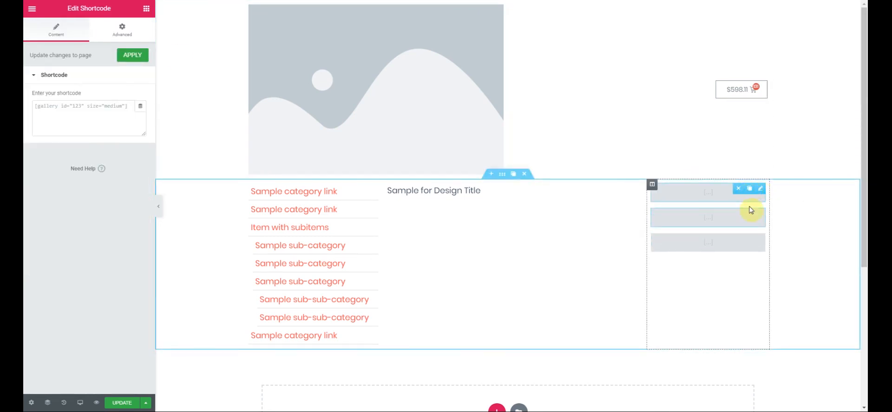
drag(760, 216, 418, 215)
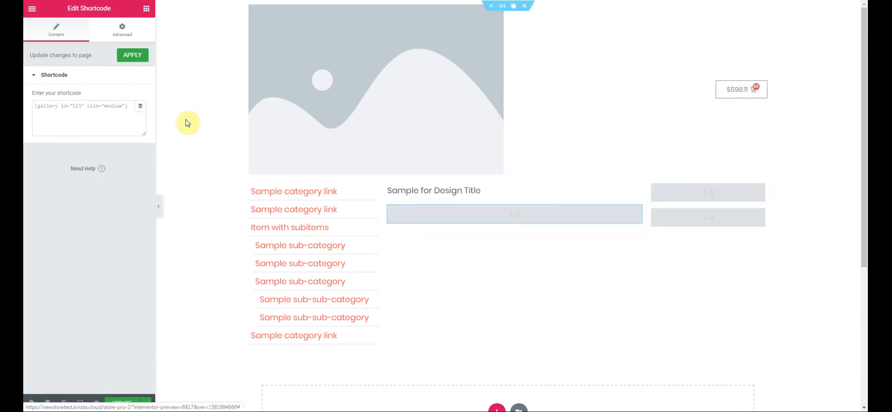
- Link the shortcode below the design title to the Web2Ink Section dynamic tag with Design image box
click(140, 108)
scroll(89, 186, down, 10)
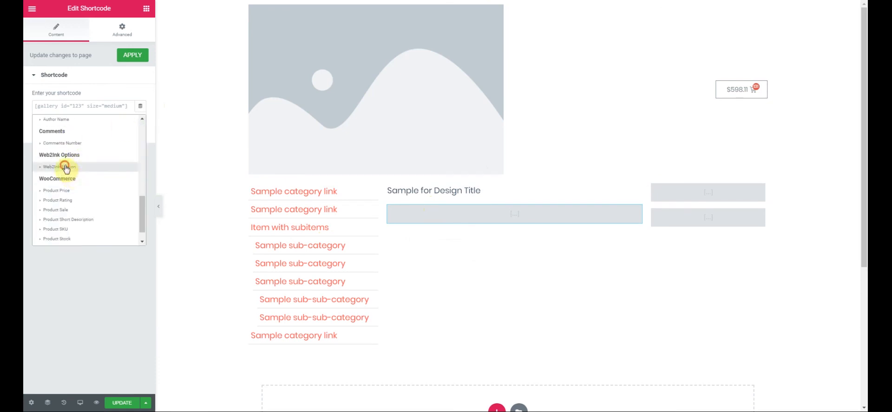
click(65, 167)
click(103, 107)
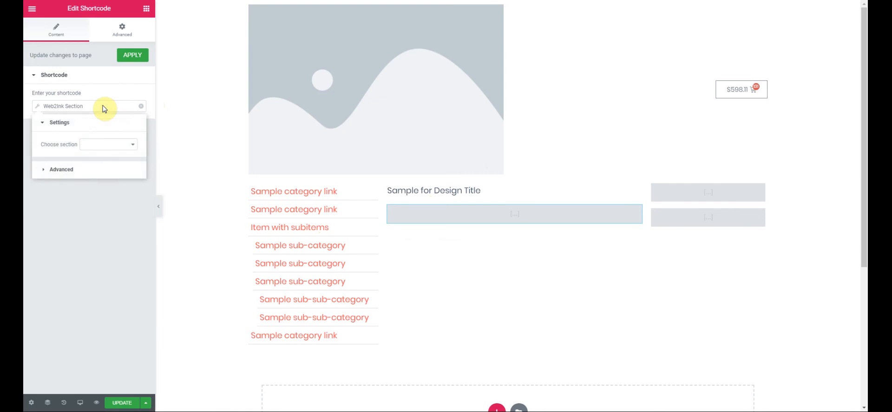
click(100, 144)
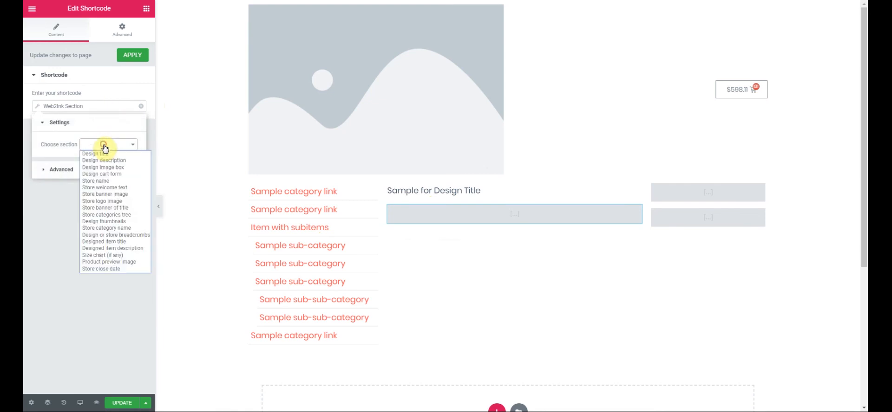
click(123, 168)
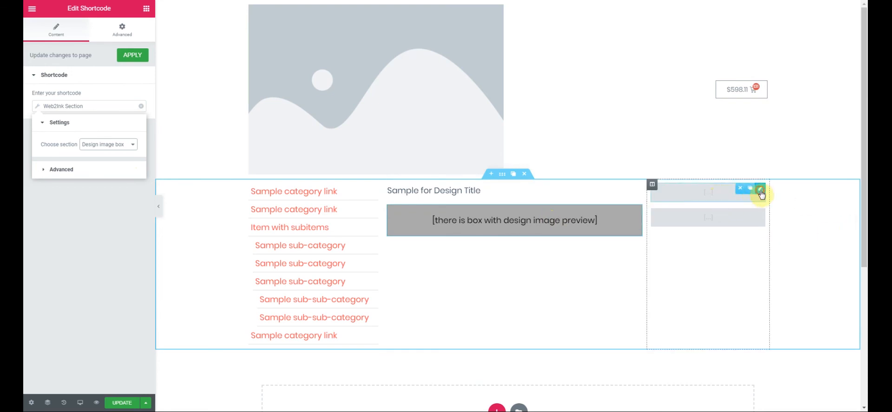
- Link the third column's upper shortcode to the Web2Ink Section dynamic tag with Design description
click(760, 190)
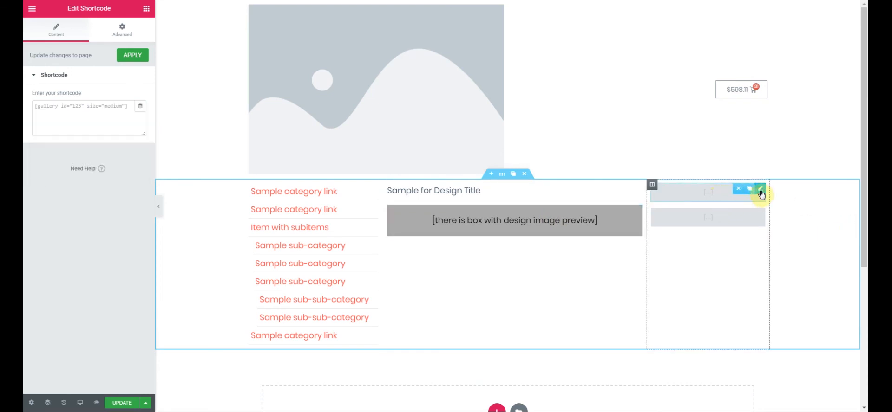
click(140, 112)
scroll(102, 176, down, 5)
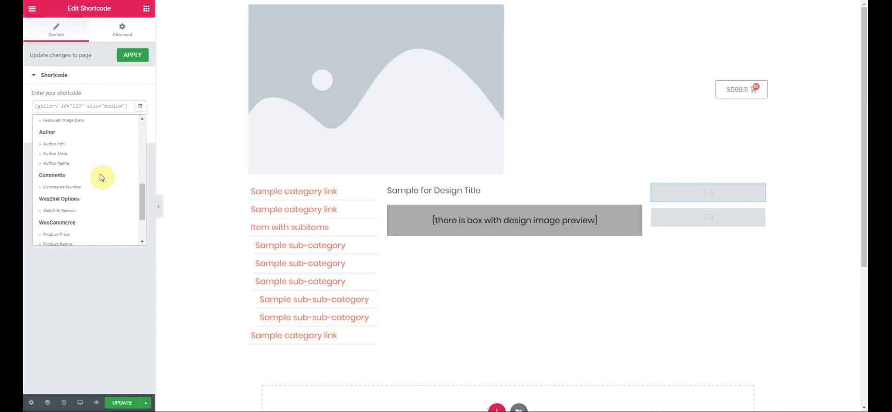
click(63, 212)
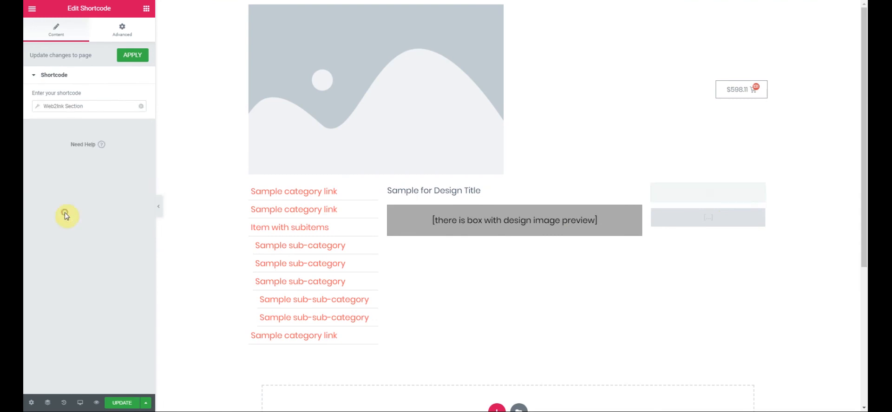
click(99, 110)
click(129, 146)
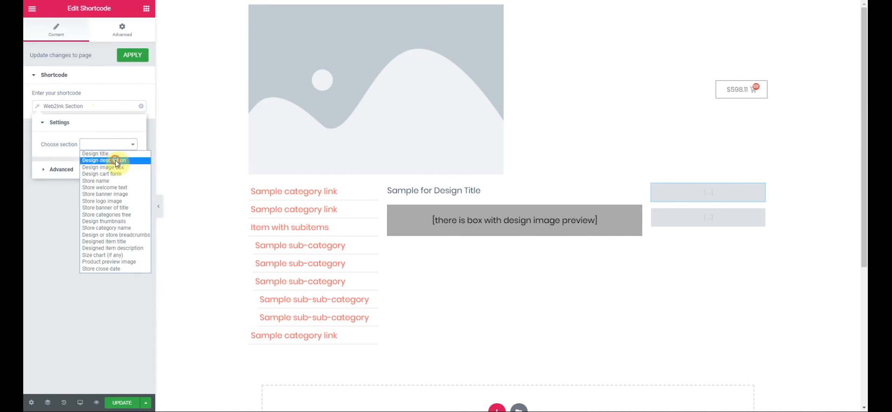
click(115, 161)
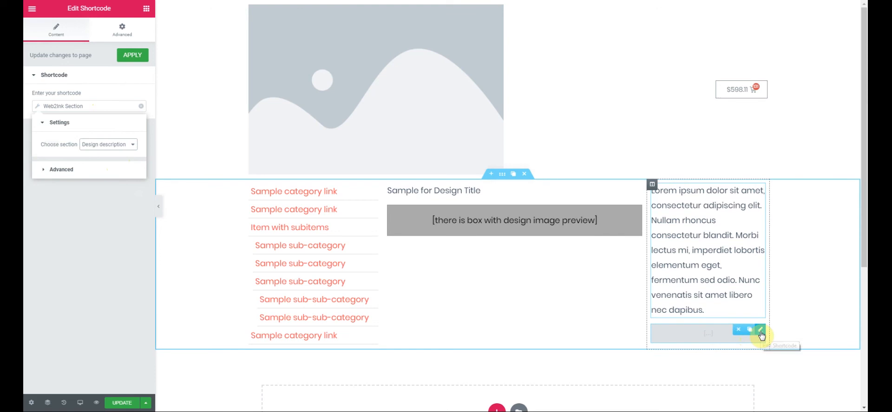
- Link the third column's lower shortcode to the Web2Ink Section dynamic tag with Design cart form
click(760, 331)
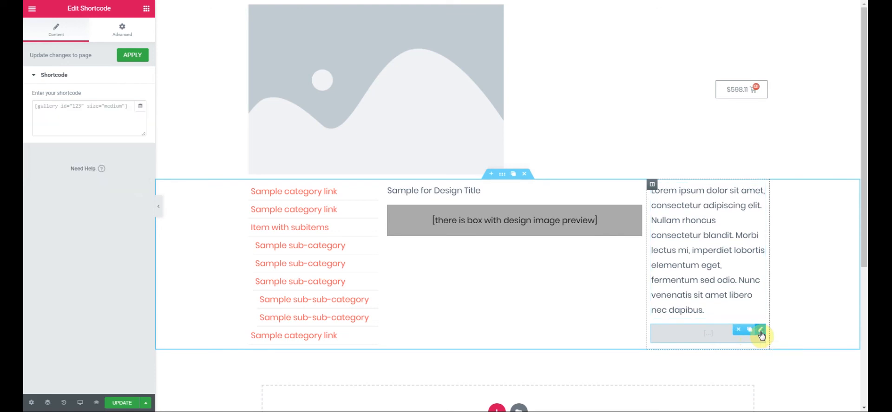
click(140, 106)
scroll(79, 198, down, 5)
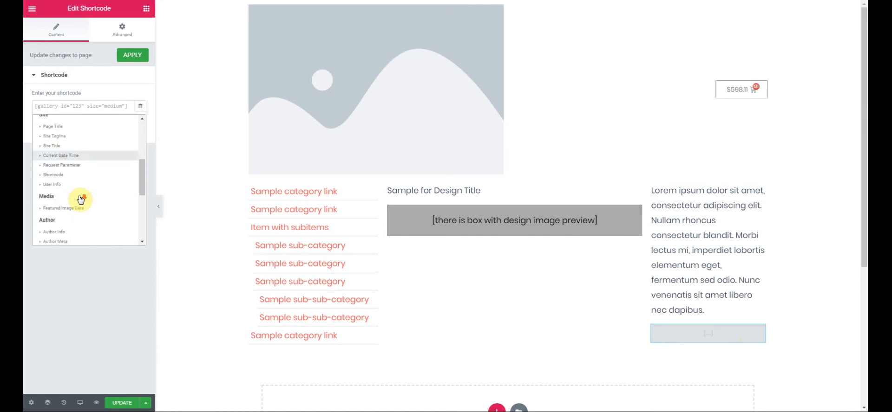
scroll(79, 199, down, 2)
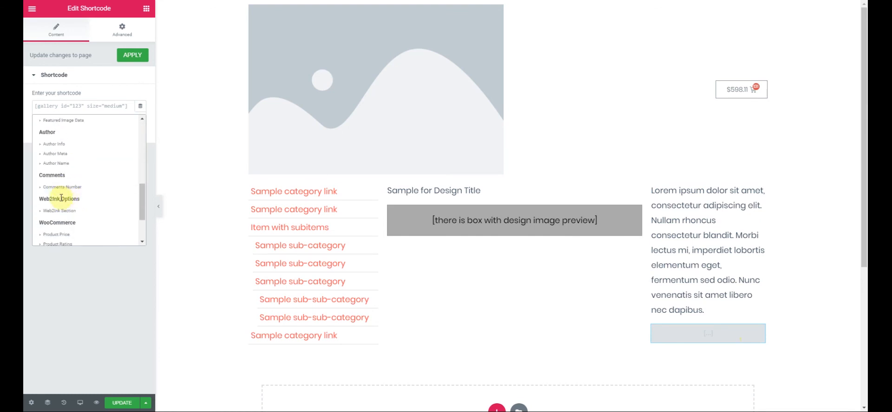
click(61, 211)
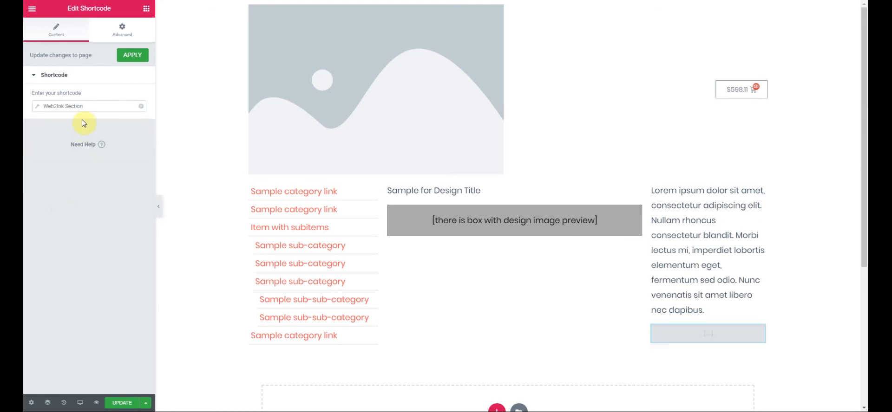
click(103, 106)
click(132, 145)
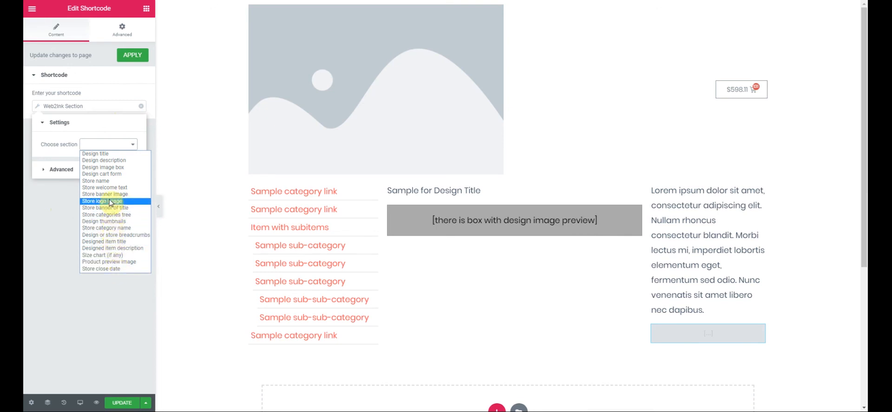
click(110, 173)
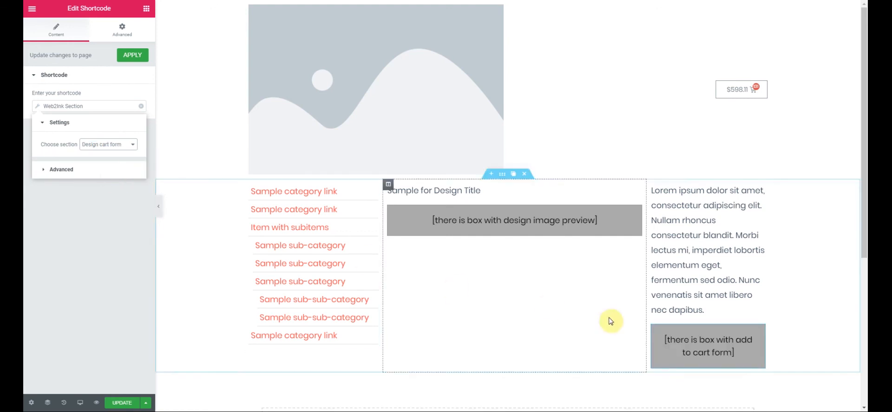
- Update the store pro-2 page and leave the Elementor editor for its WordPress edit page
click(122, 402)
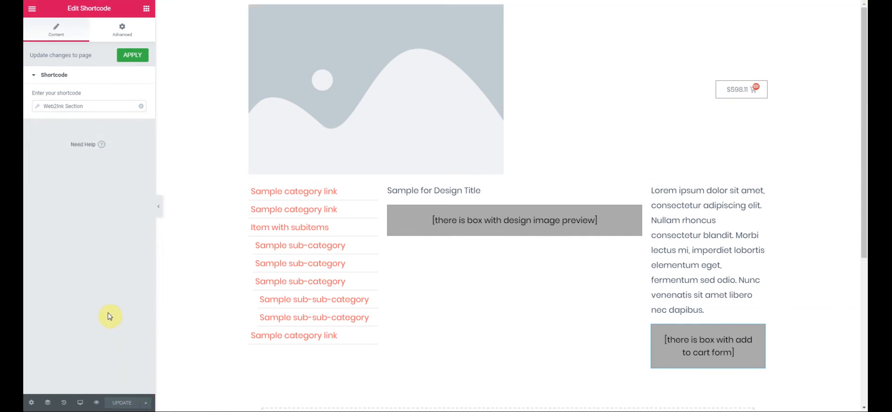
click(31, 8)
click(80, 258)
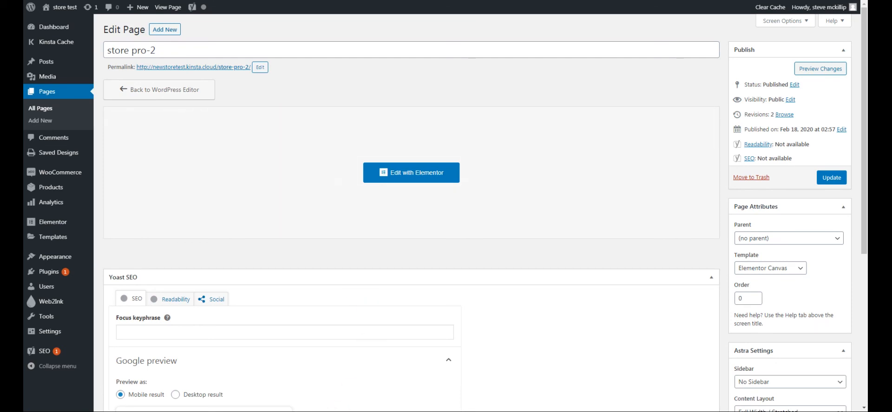
click(307, 411)
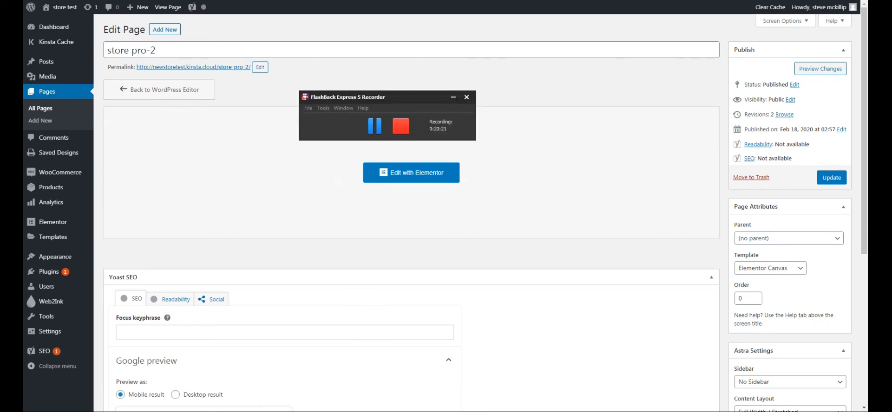
click(401, 131)
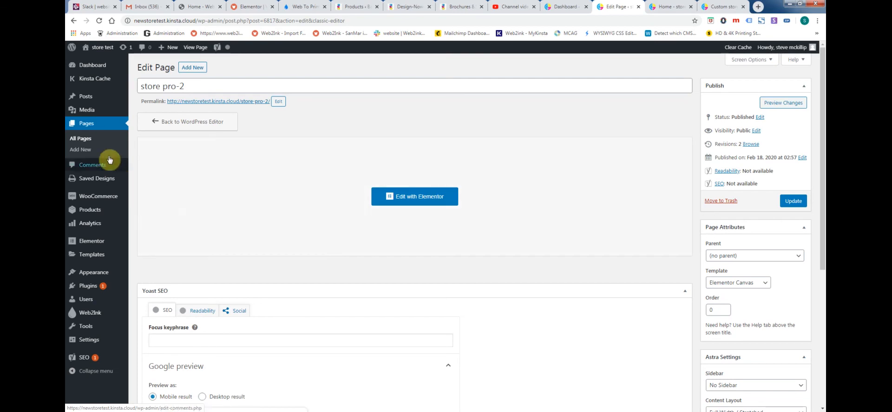
- Find the store home-2 page in the list of all pages and open it for editing
click(84, 125)
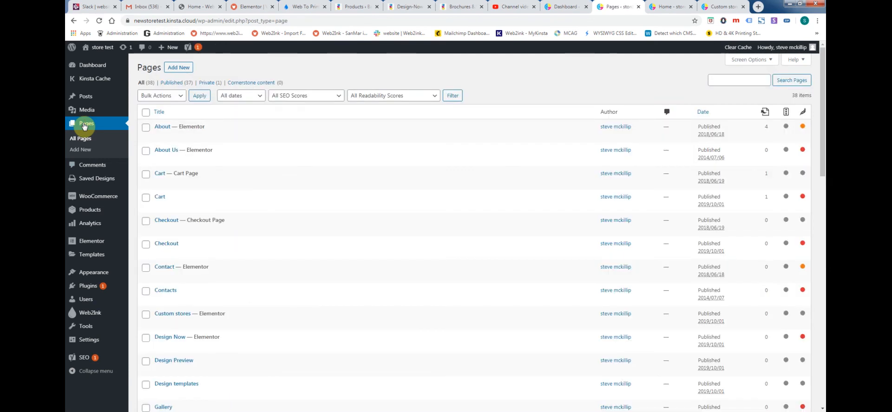
scroll(239, 205, down, 5)
scroll(239, 205, down, 2)
scroll(240, 204, up, 8)
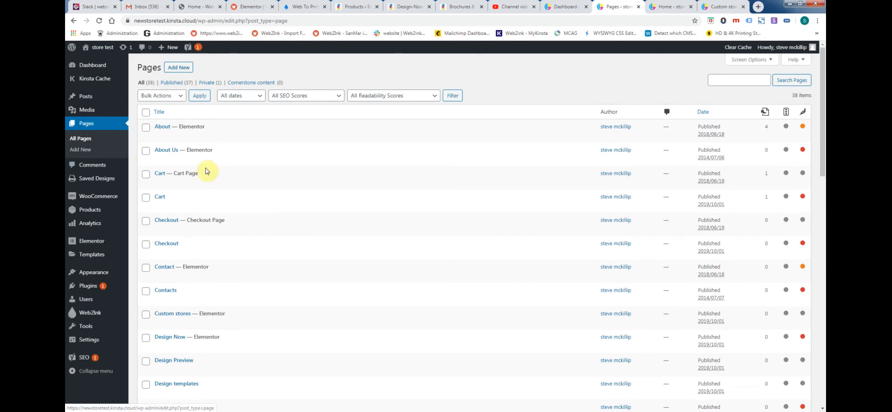
scroll(213, 176, down, 13)
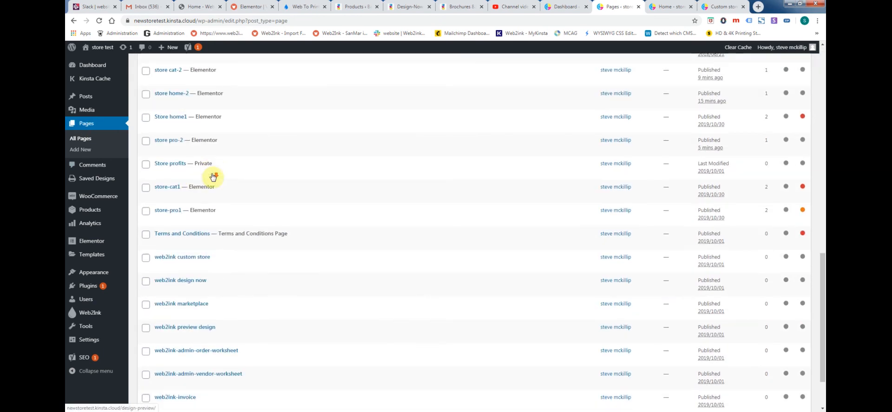
scroll(263, 182, up, 2)
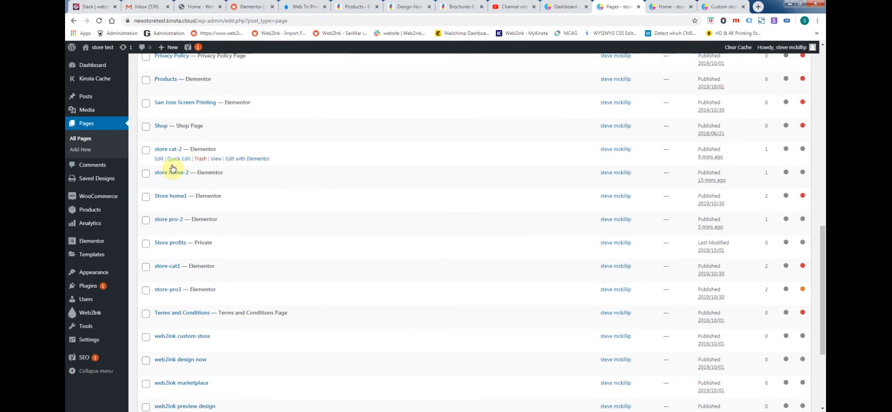
click(159, 184)
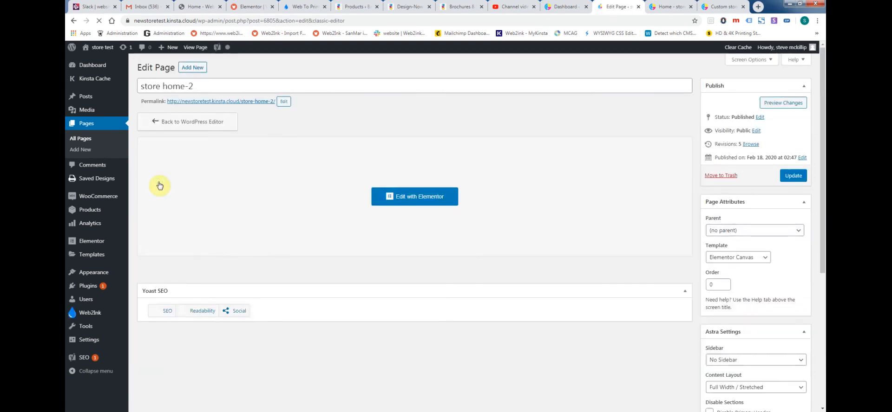
- Look up the post ID of store home-2 in its edit address and open store cat-2 for editing to get its ID
drag(134, 21, 354, 21)
click(346, 20)
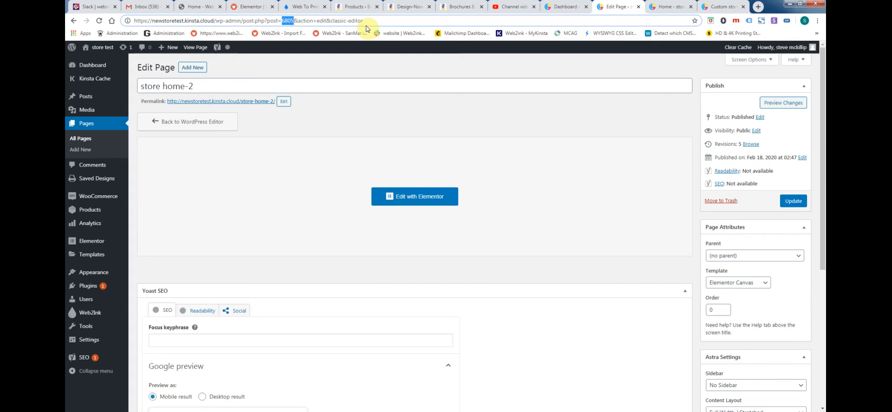
click(85, 125)
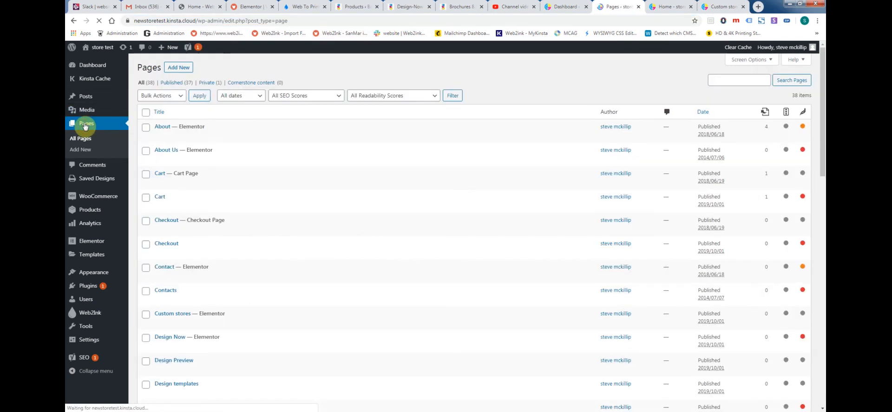
scroll(179, 261, down, 9)
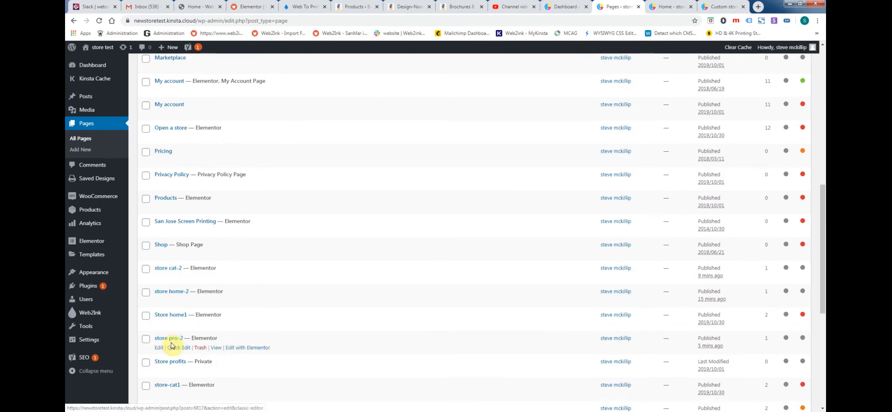
scroll(171, 346, down, 2)
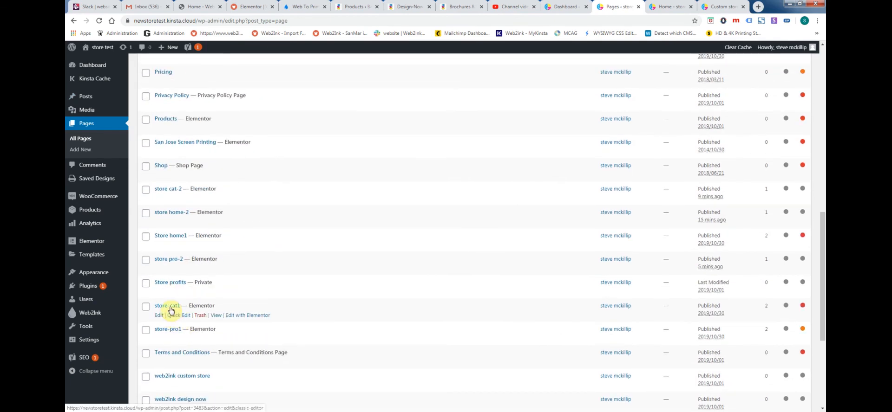
click(159, 199)
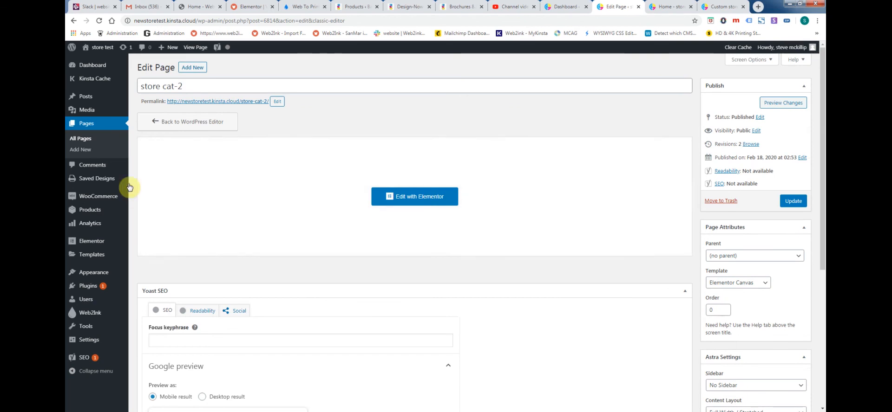
- Open the store pro-2 page for editing from the pages list and select the post ID in its address
click(85, 140)
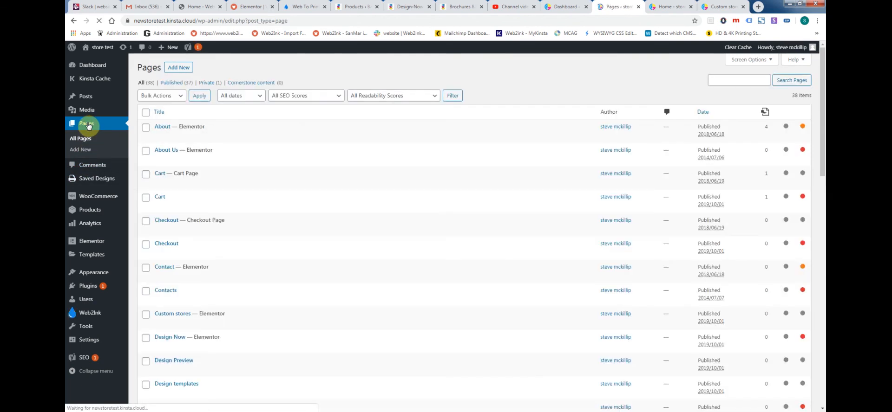
scroll(284, 320, down, 12)
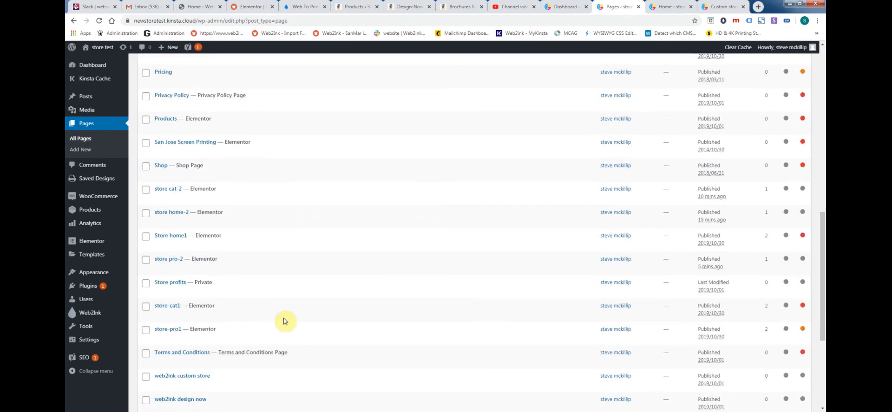
click(159, 269)
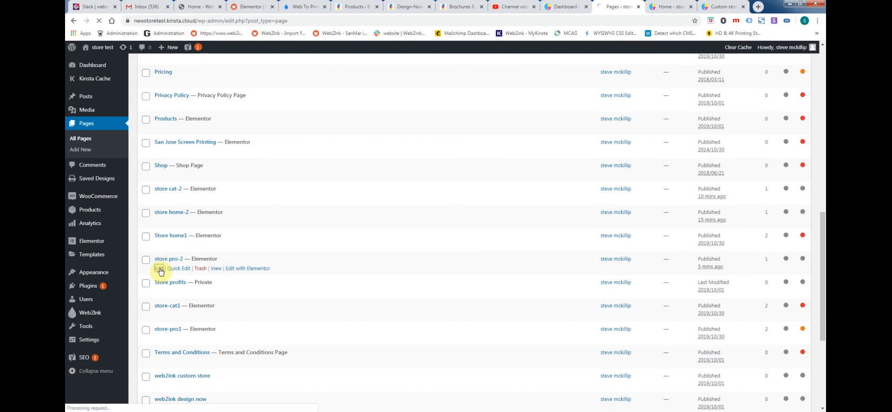
click(263, 21)
double_click(286, 21)
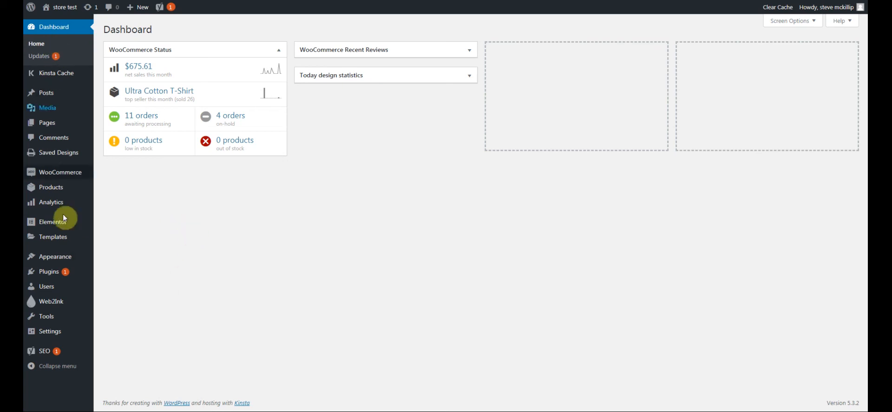
- Open the Custom stores list under Saved Designs and open the details of the super cool store
mouse_move(52, 159)
click(122, 204)
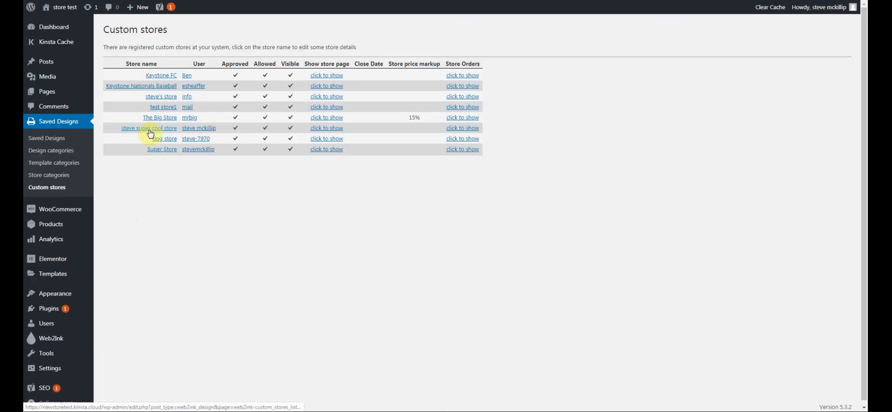
click(162, 133)
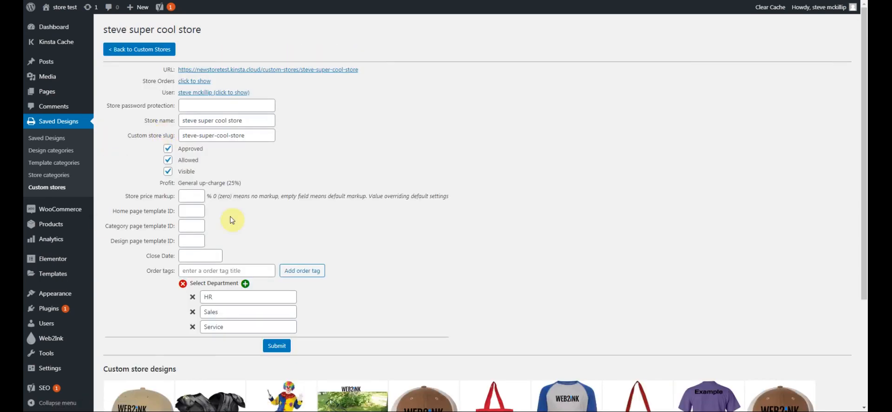
- Set the store's home page template ID to 6805, category page to 6814 and design page to 6817, and submit them
click(187, 211)
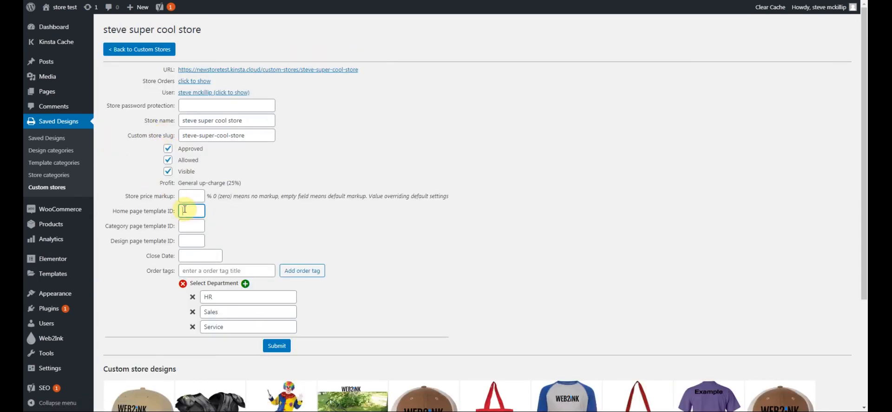
text(1805)
click(185, 226)
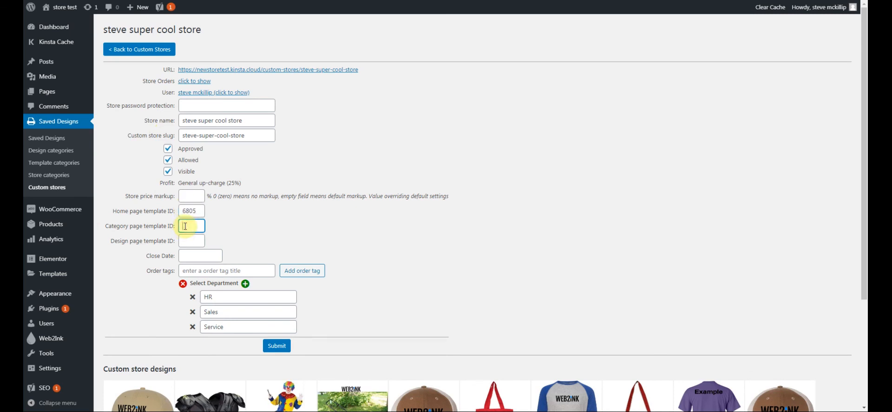
text(6814)
click(186, 240)
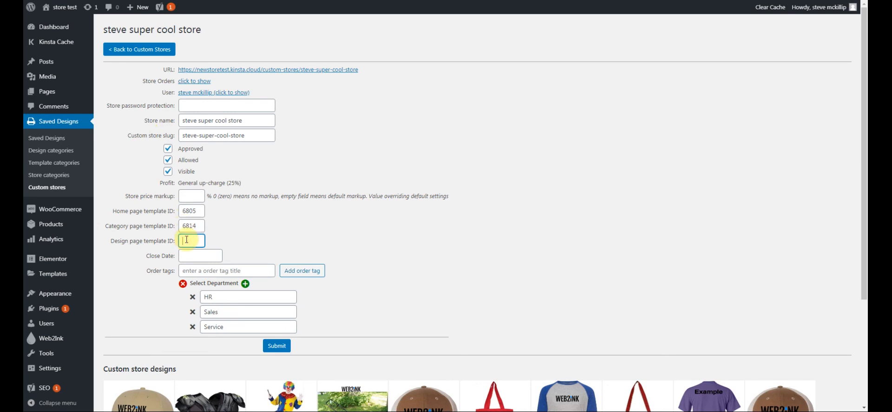
text(6817)
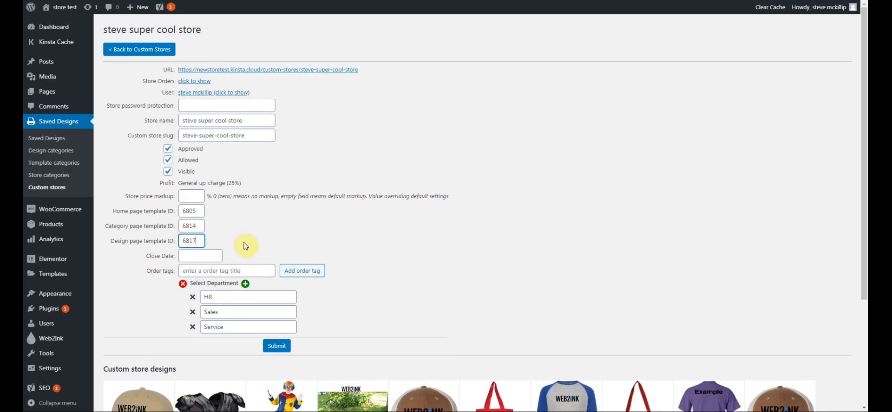
click(276, 347)
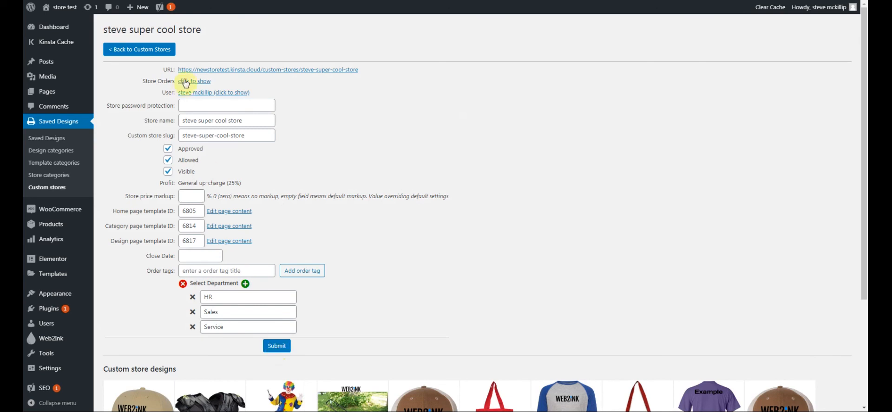
- Open the custom store's URL in a new browser tab and switch to it
right_click(241, 70)
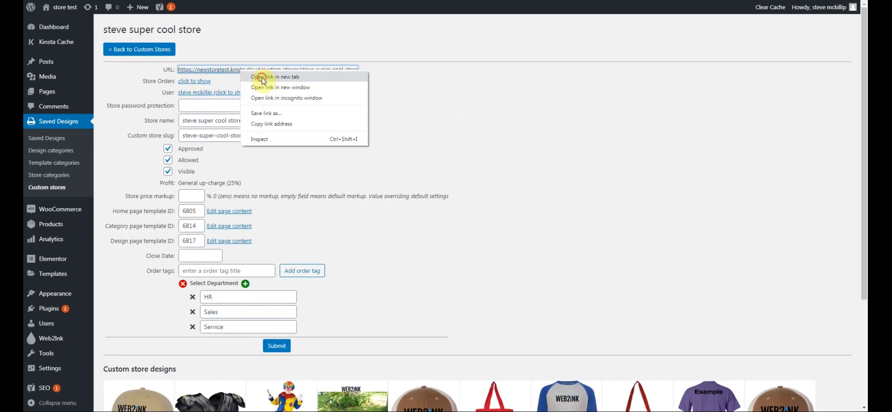
click(258, 79)
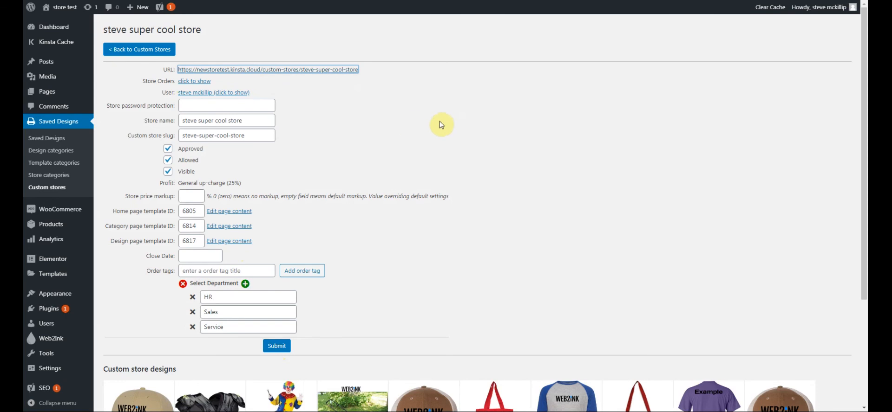
key(ctrl+Tab)
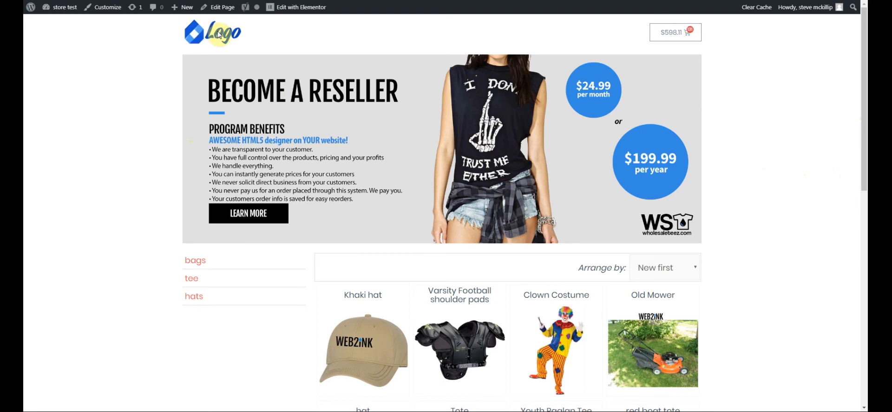
- Examine the storefront home page from its logo, cart and banner through the category links and designs to the footer
click(676, 38)
click(674, 37)
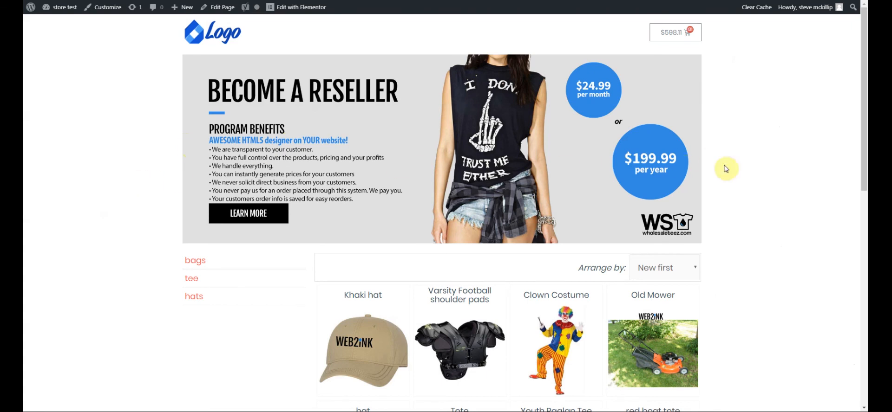
scroll(704, 235, down, 4)
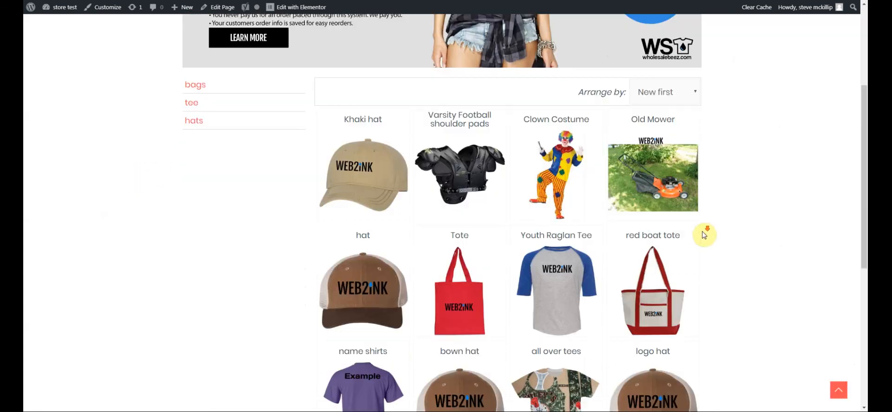
scroll(704, 235, down, 2)
scroll(199, 184, up, 3)
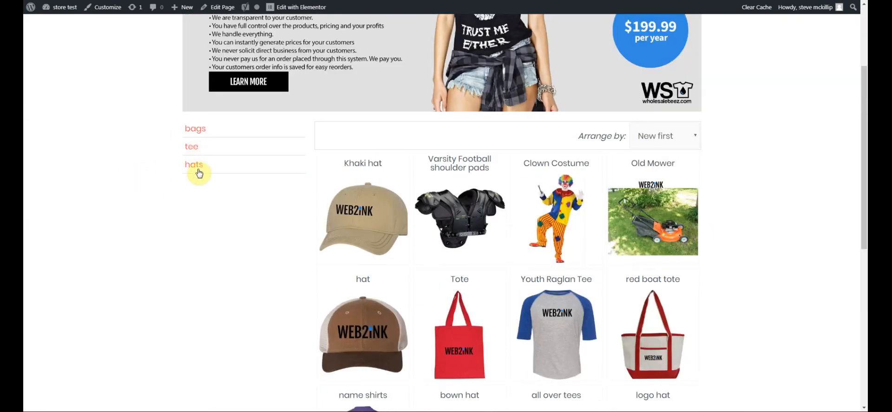
scroll(642, 265, down, 6)
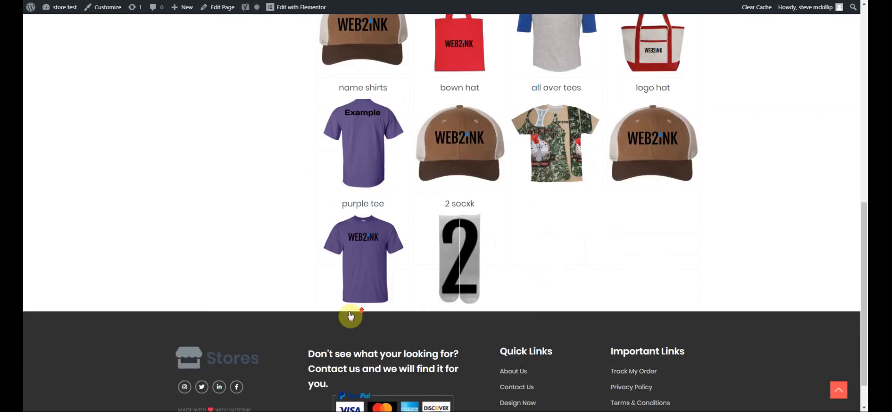
- Open the tee category from the storefront home page, and open the Youth Raglan Tee design from it
scroll(351, 316, up, 6)
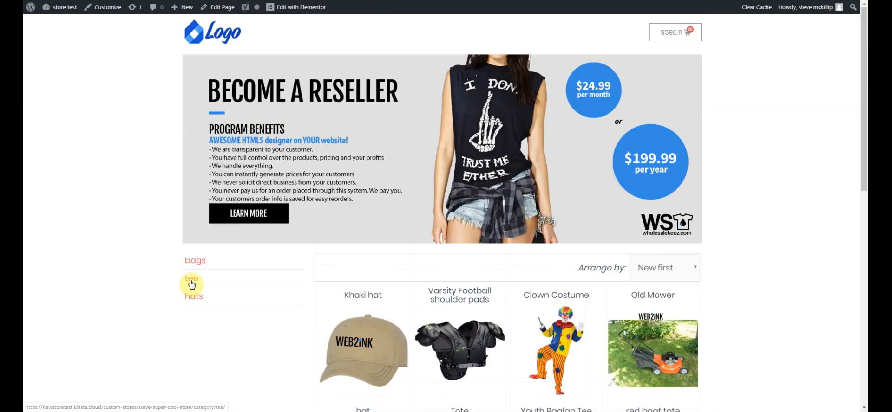
scroll(188, 298, up, 3)
click(191, 281)
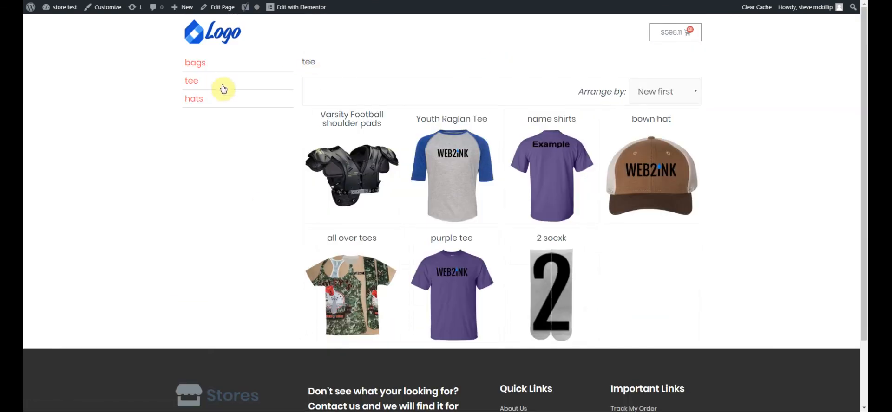
click(453, 170)
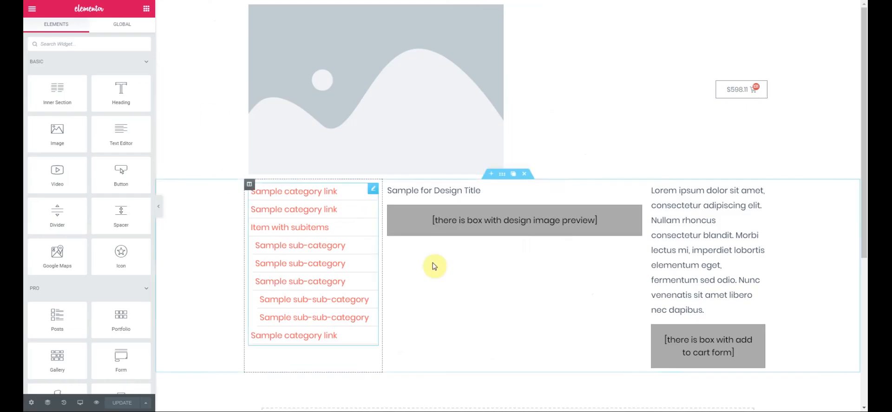
- Search Elementor's Finder for "store" from the product page and choose the store 2-header section template
scroll(504, 277, down, 3)
scroll(505, 280, up, 3)
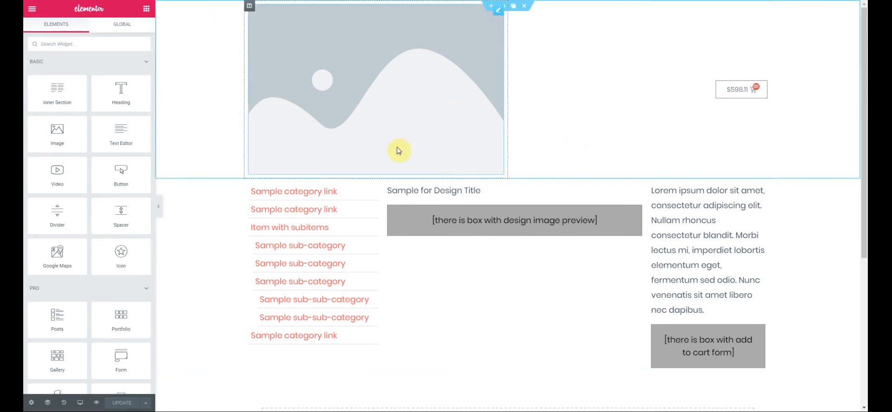
click(32, 9)
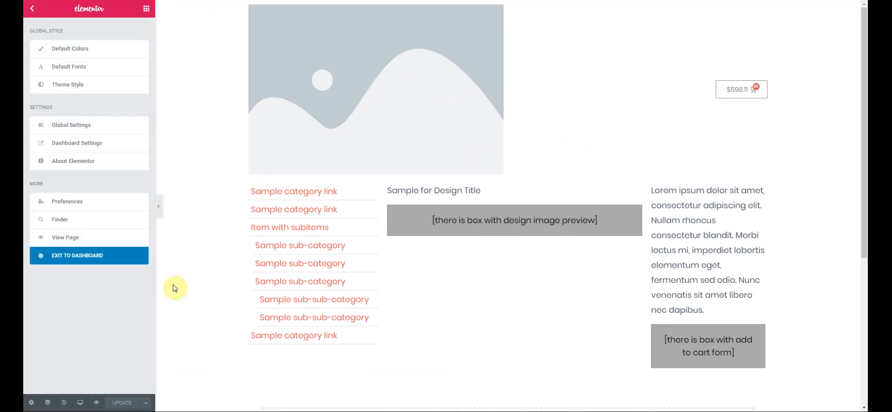
click(58, 220)
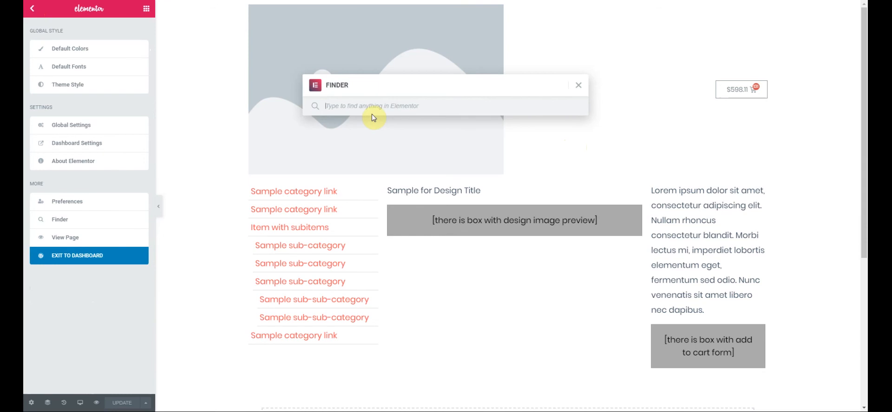
text(store)
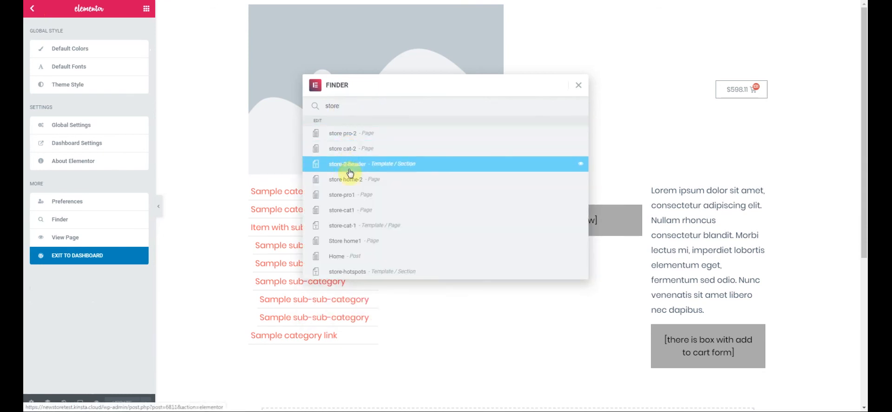
click(349, 170)
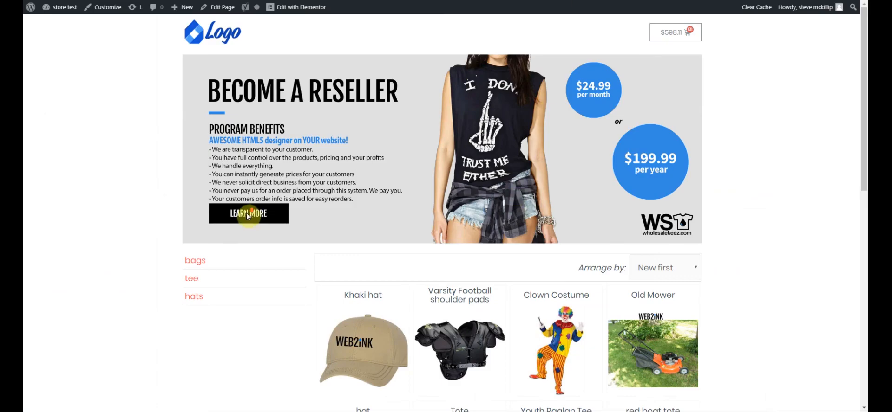
- Look over the storefront's banner, category links and design grid again
scroll(249, 214, down, 1)
scroll(250, 214, down, 3)
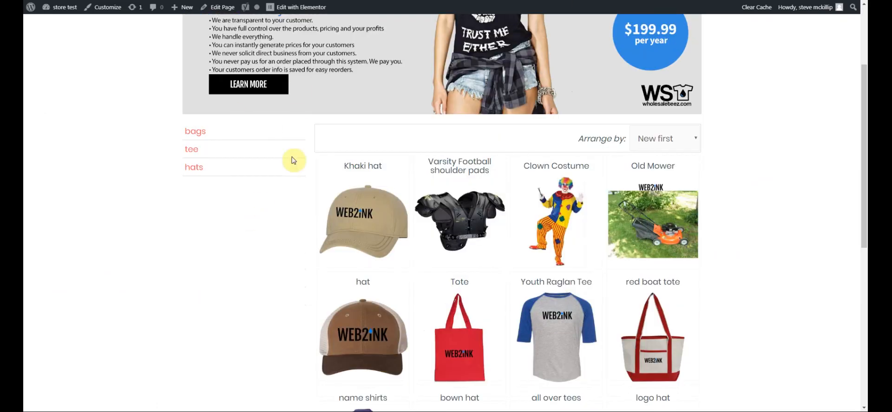
scroll(259, 131, up, 3)
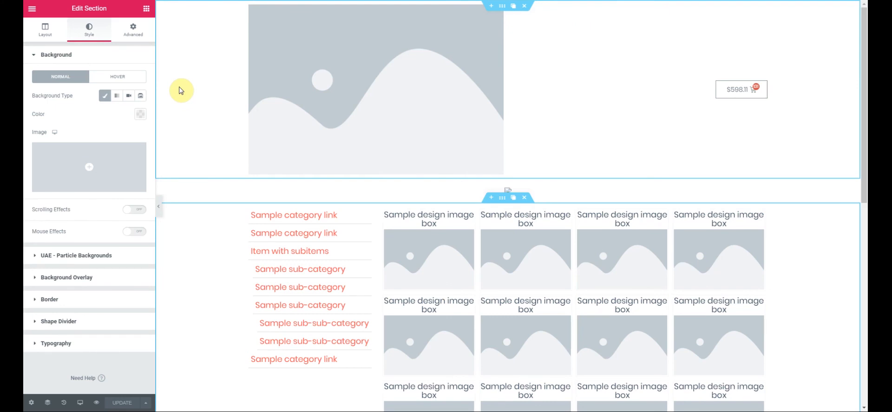
- Set the header section's background color to dark gray #54595F, update the template and reload the storefront
scroll(818, 270, down, 6)
scroll(818, 270, up, 6)
click(502, 6)
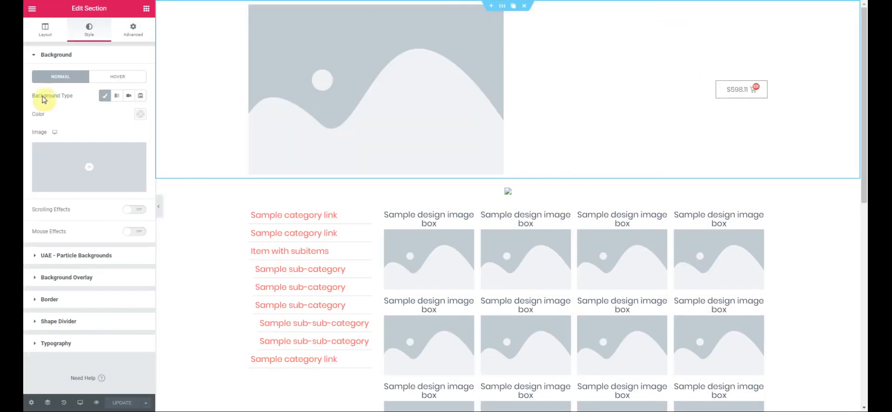
click(140, 114)
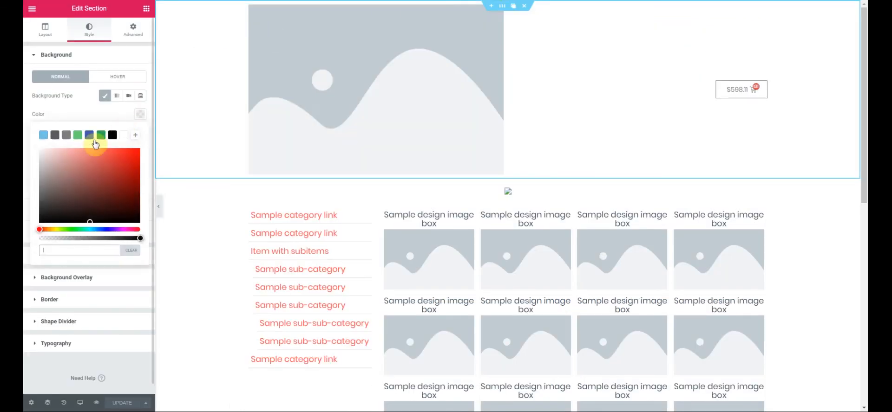
click(55, 136)
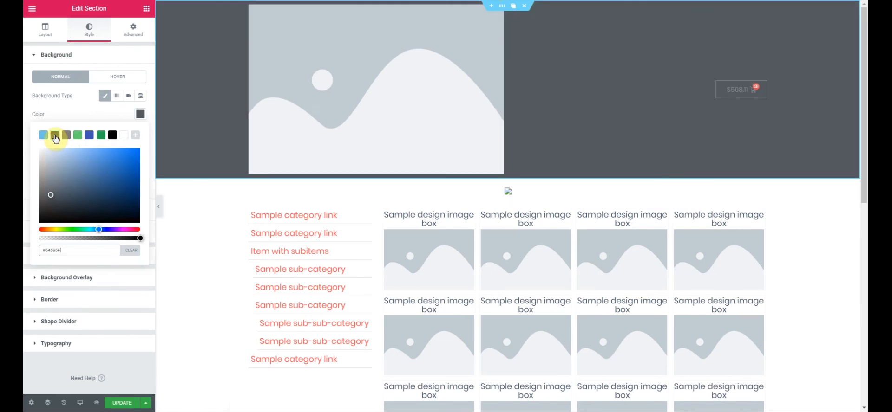
click(117, 405)
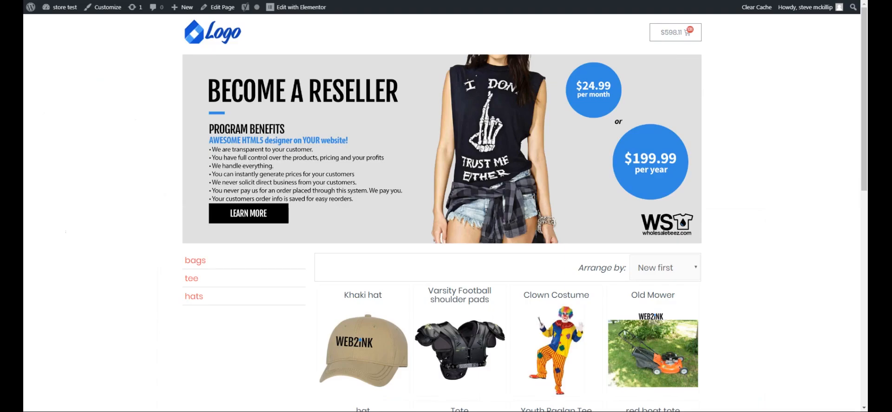
key(F5)
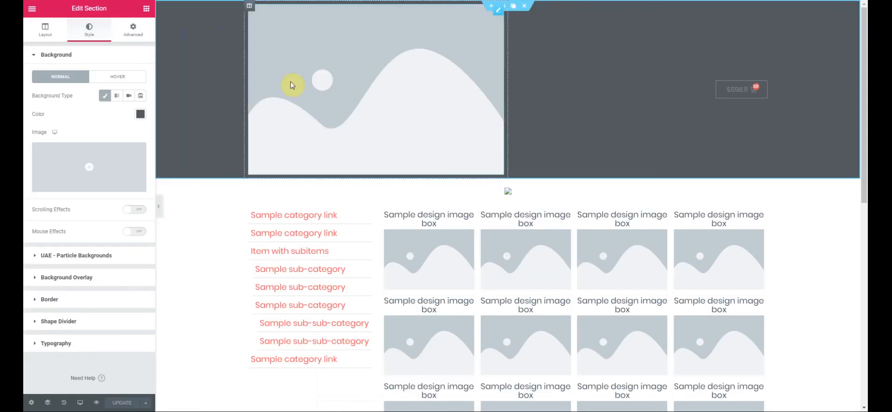
- Change the header section's background to the semi-transparent gray #7A7A7A99
click(139, 115)
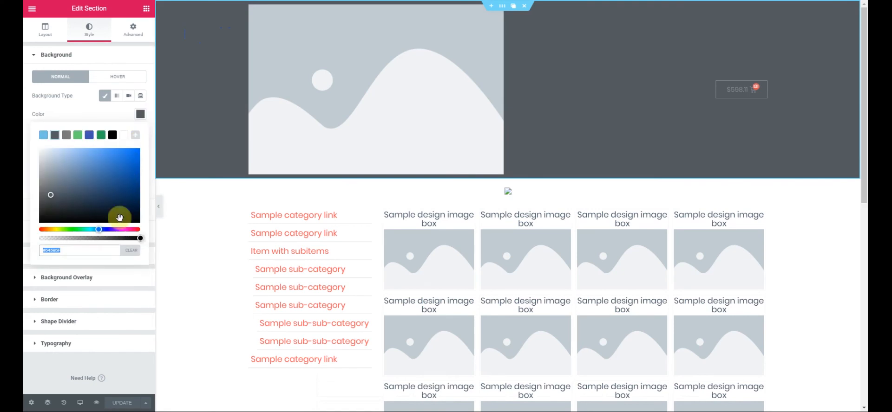
drag(138, 238, 92, 238)
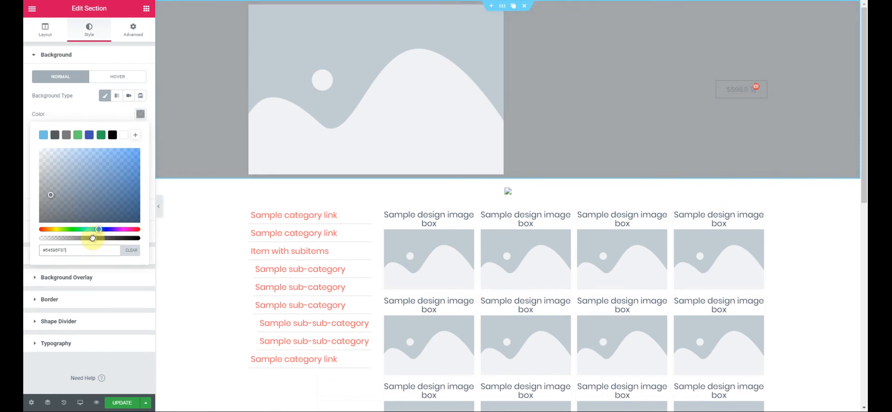
click(67, 139)
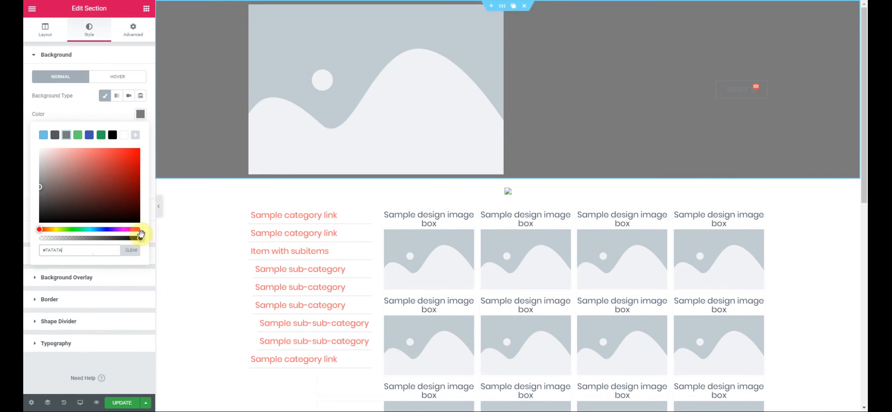
drag(139, 238, 99, 244)
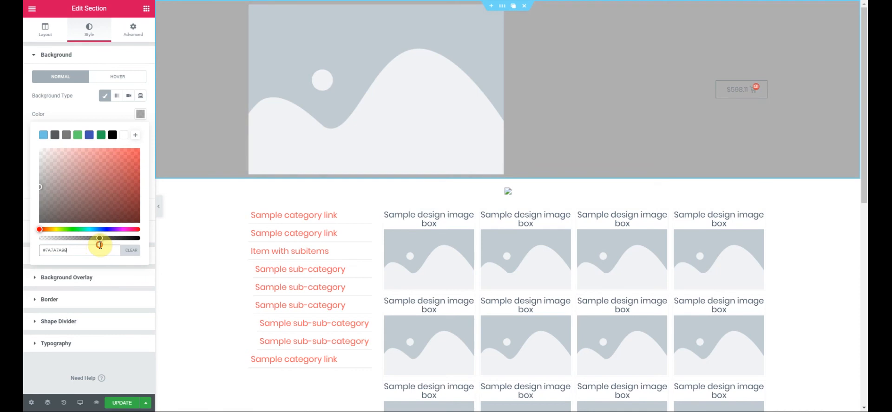
- Set the background color of the header's menu cart to white #FFFFFF
click(762, 87)
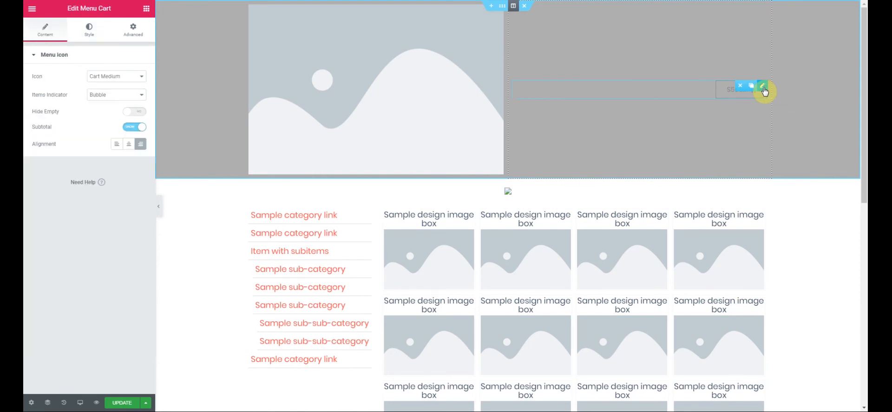
click(89, 31)
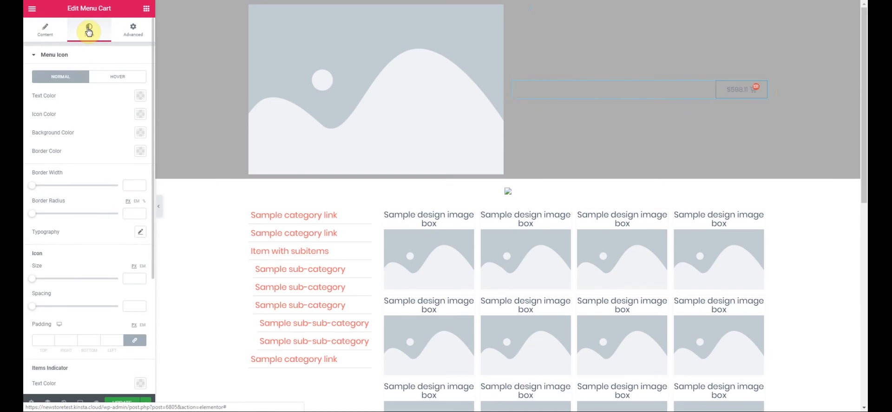
click(140, 133)
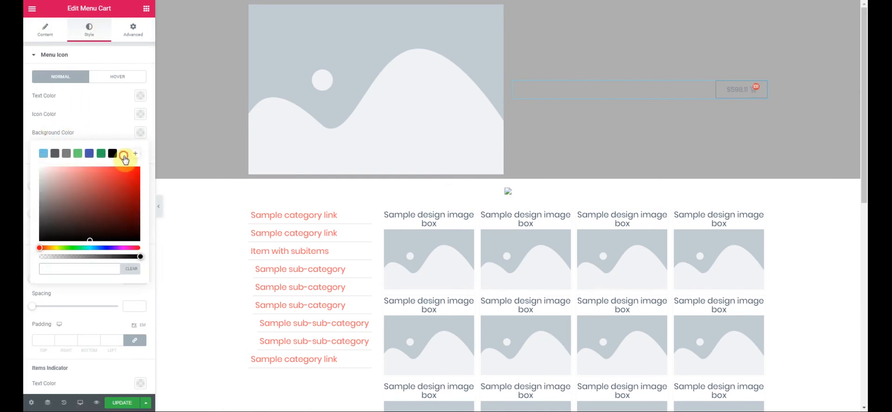
click(124, 155)
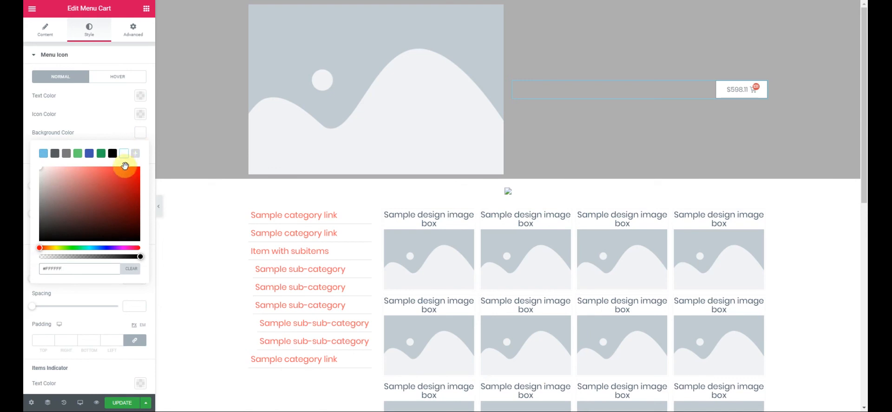
- Set the menu cart's text color to black #000000, update the template and reload the storefront
click(140, 96)
click(113, 117)
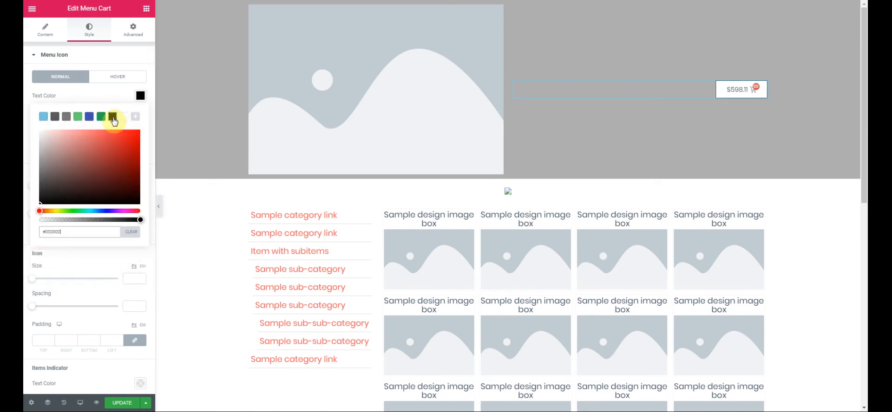
click(119, 90)
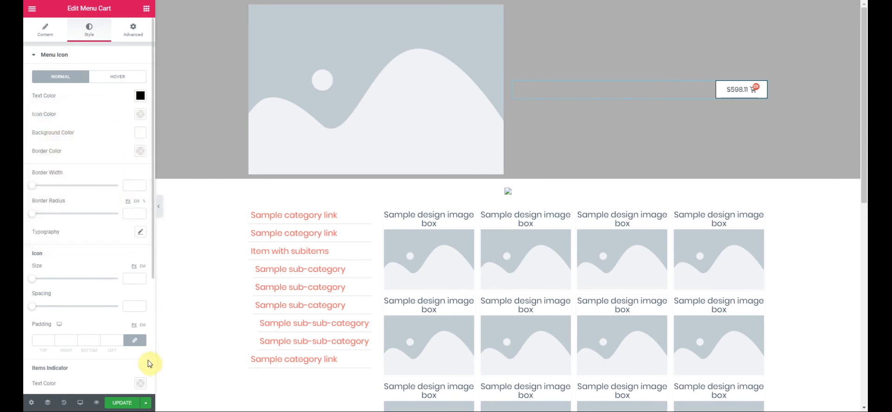
click(121, 404)
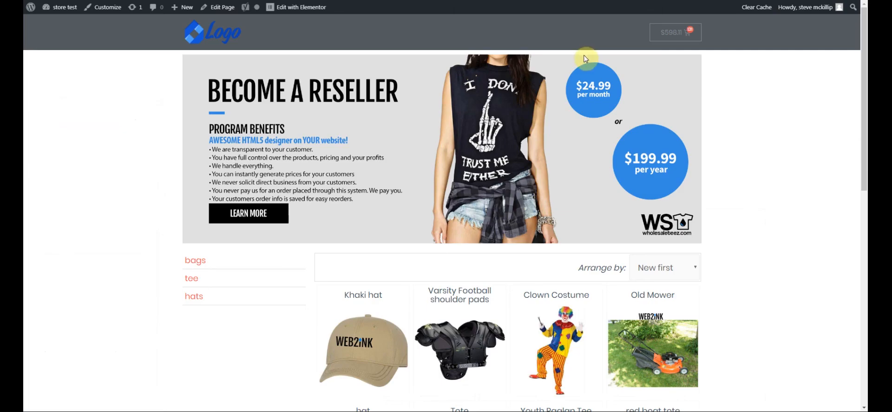
key(F5)
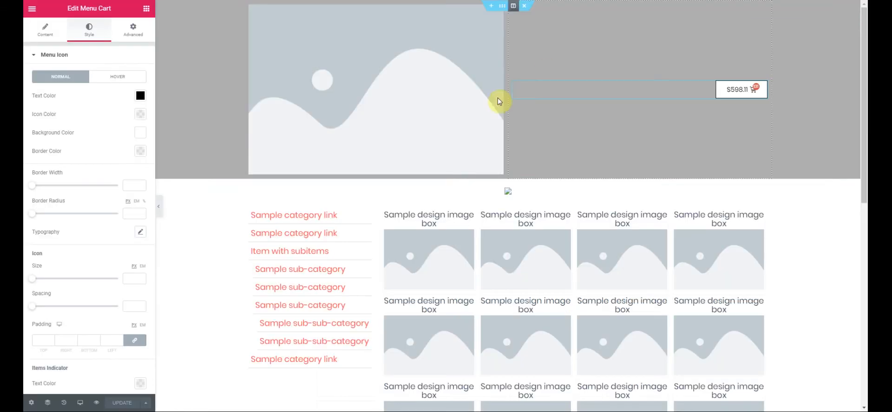
- Set the galaxy picture 17311-1.jpg as the banner section's background image, update the template and check it on the storefront
mouse_move(516, 183)
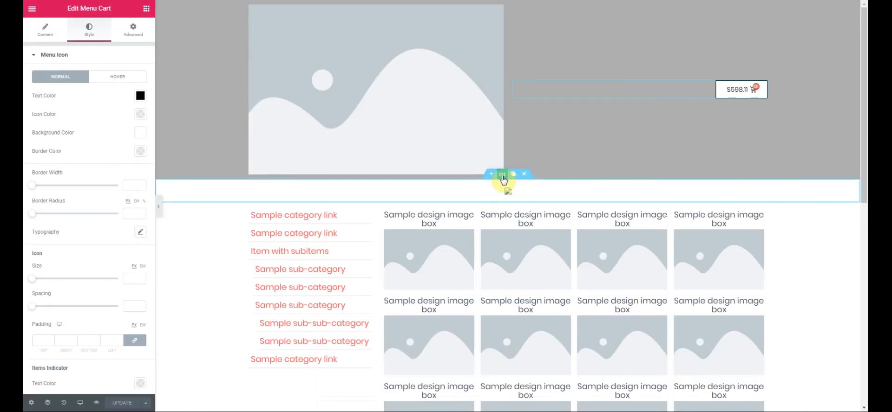
click(502, 175)
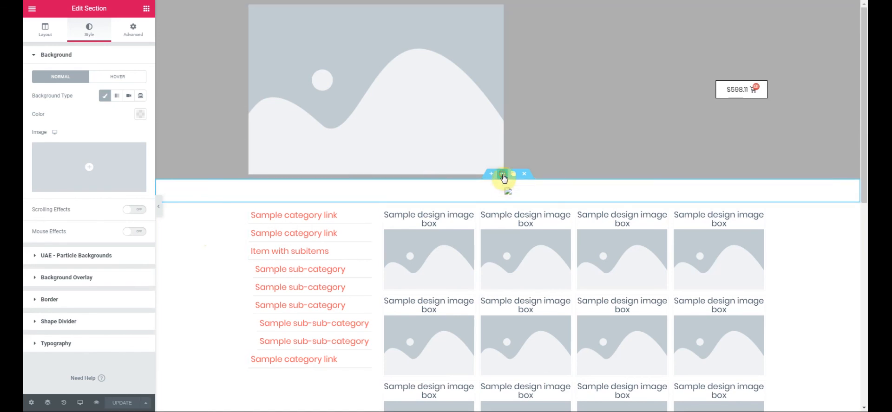
drag(503, 188, 503, 195)
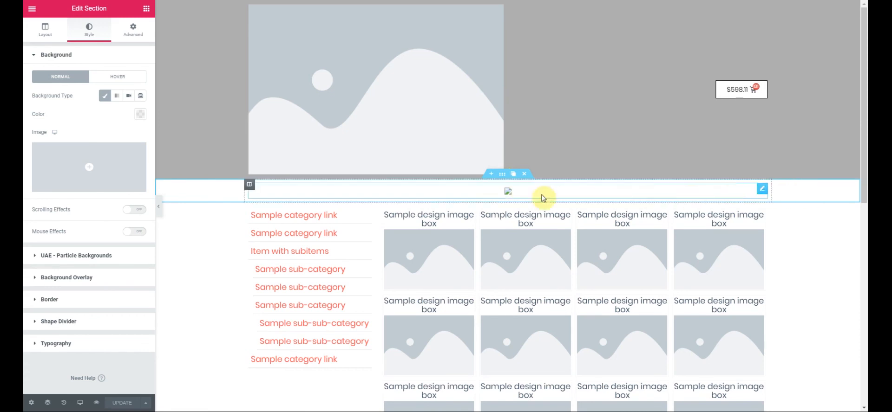
click(105, 96)
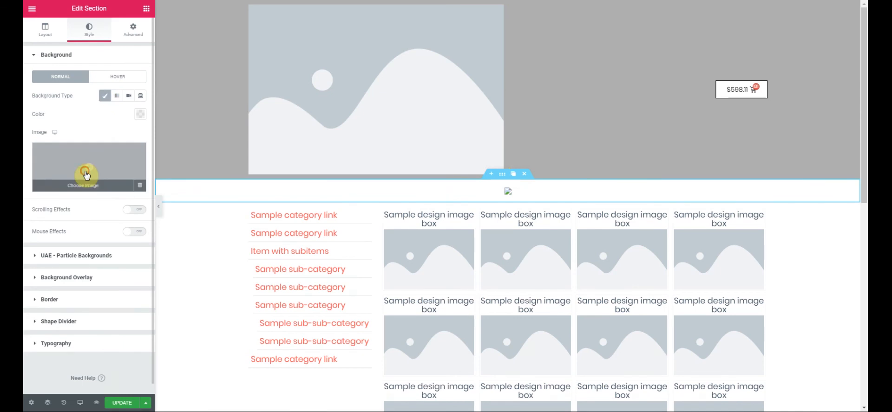
click(85, 173)
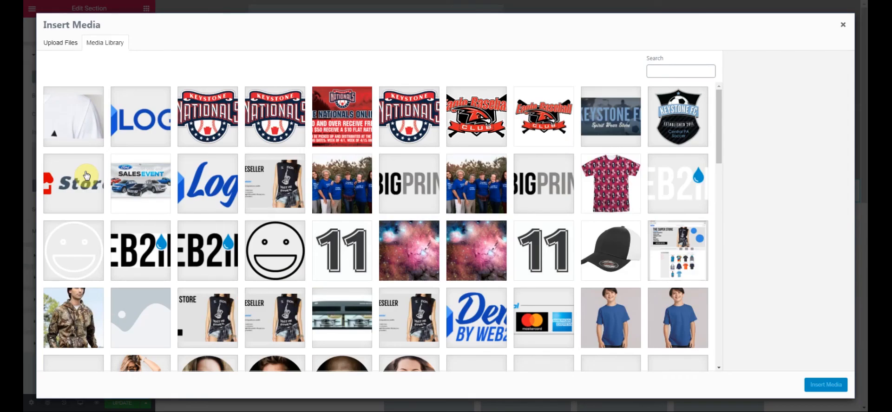
click(399, 257)
click(820, 386)
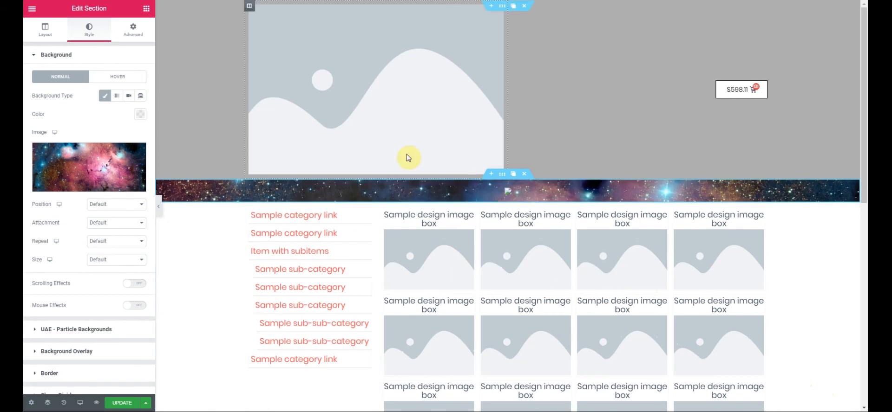
click(120, 404)
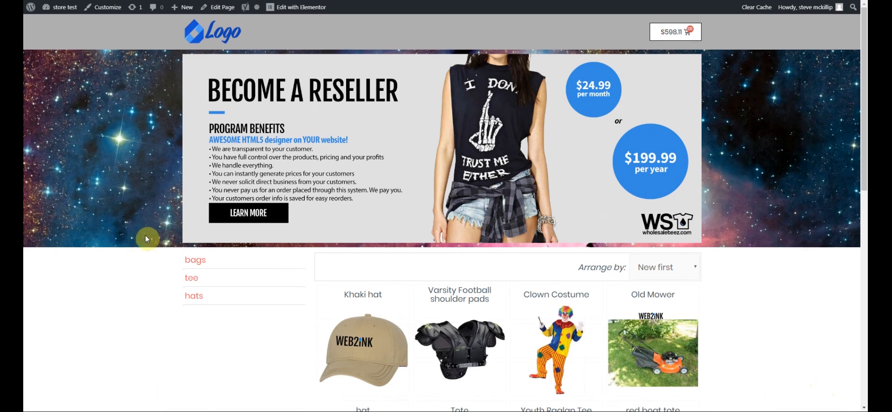
scroll(145, 235, down, 3)
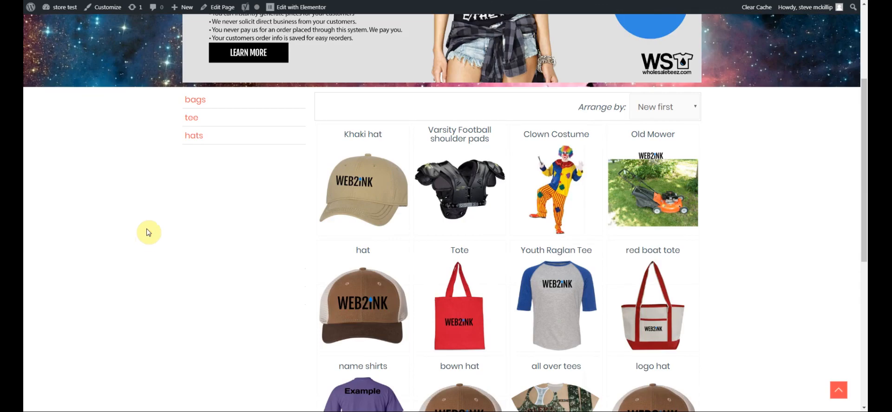
scroll(148, 232, up, 1)
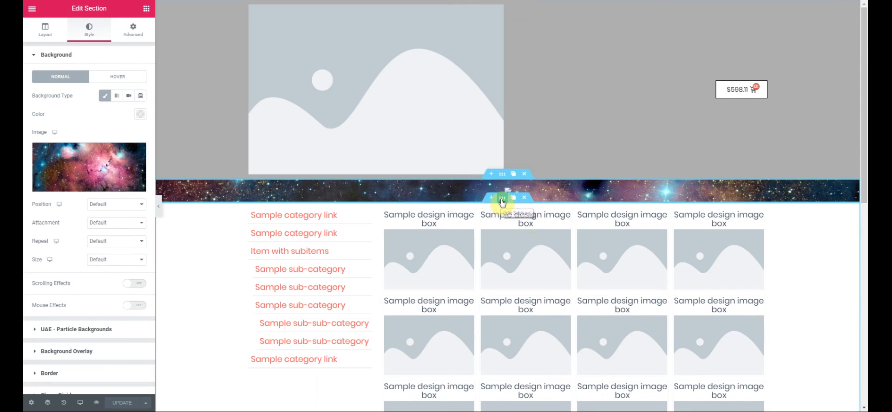
- Use the galaxy picture 17311-1.jpg as background of the category links and designs section, update, and check the design titles' readability on the storefront
click(502, 200)
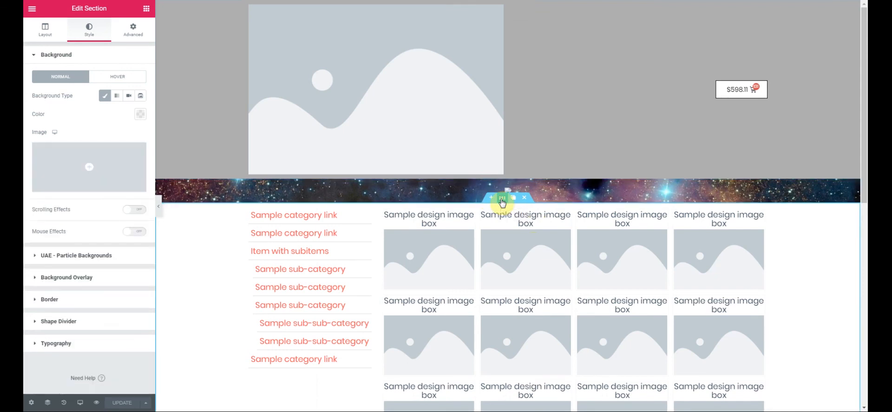
click(95, 172)
click(393, 251)
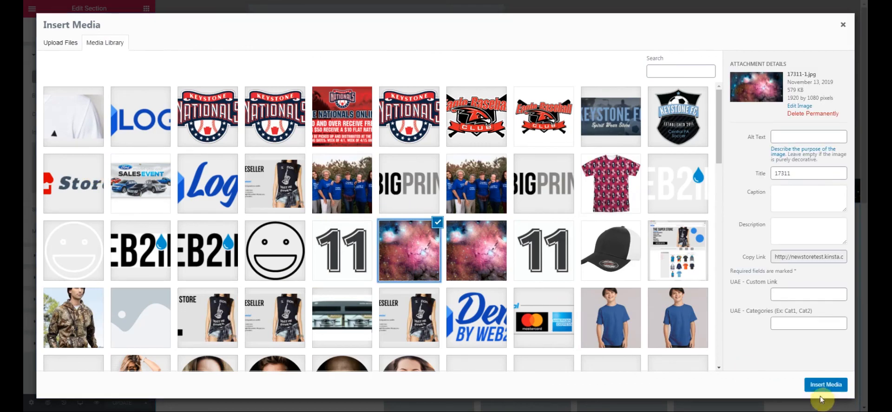
click(825, 385)
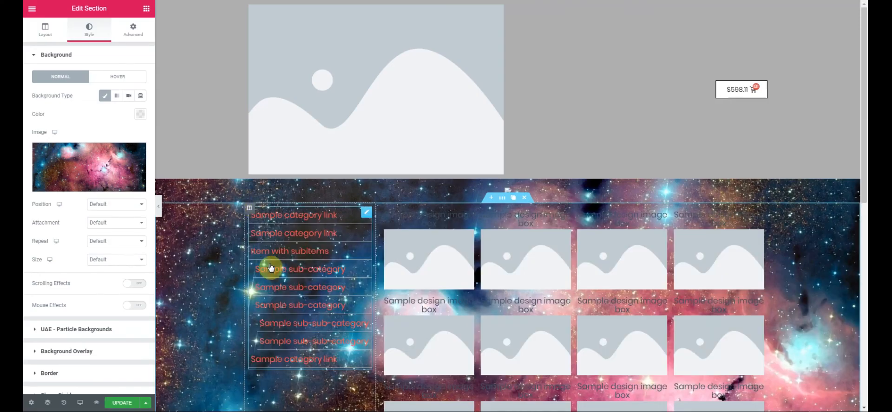
scroll(294, 332, down, 3)
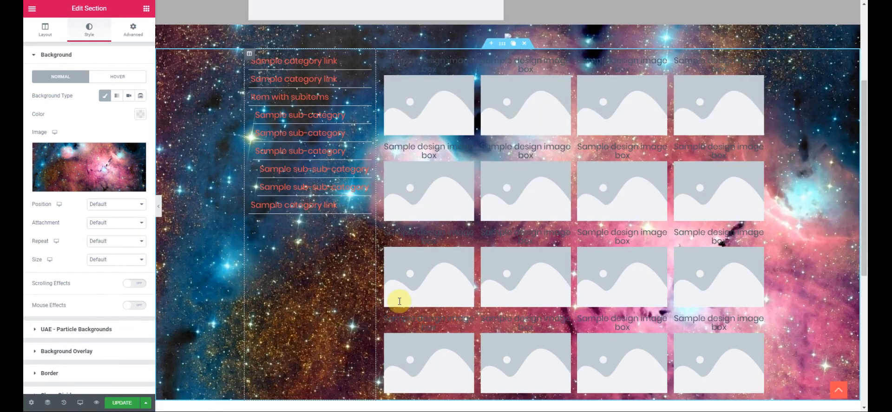
click(417, 312)
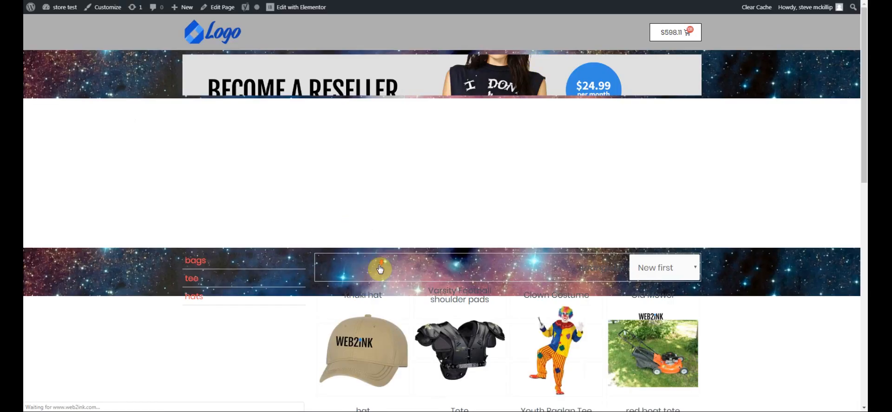
scroll(378, 268, down, 4)
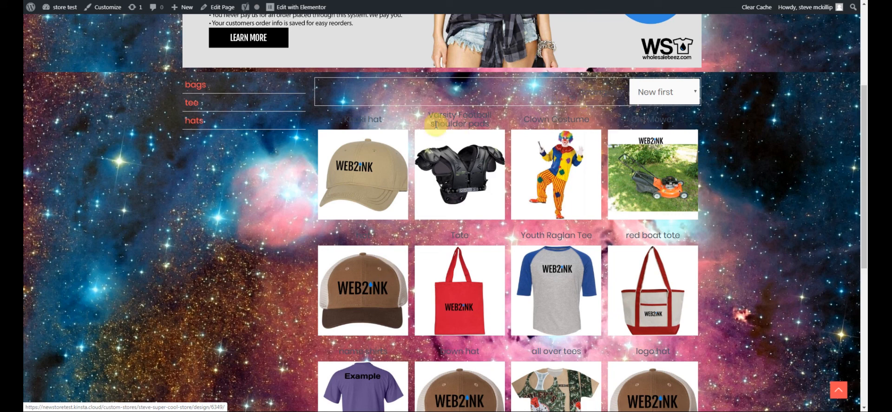
drag(426, 112, 607, 125)
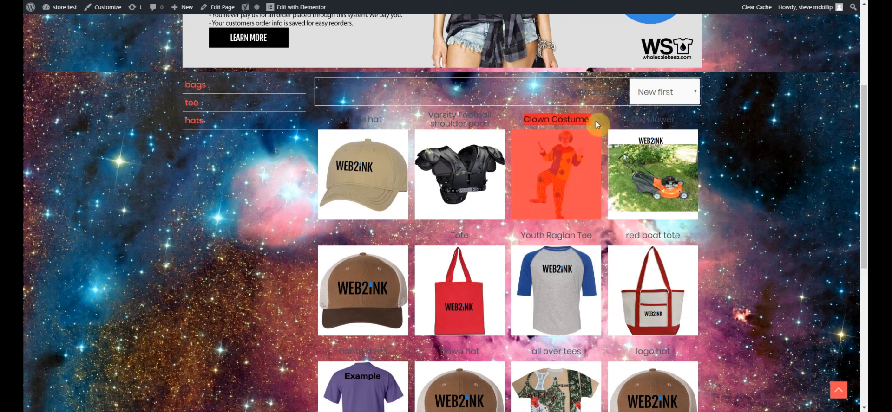
click(597, 121)
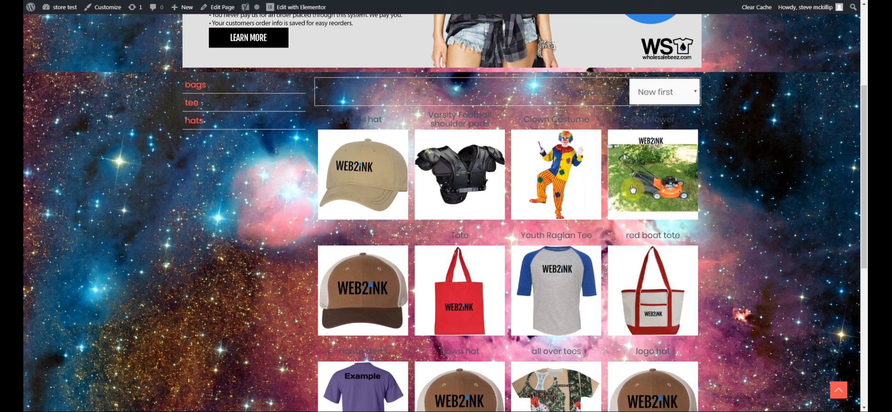
scroll(162, 343, down, 1)
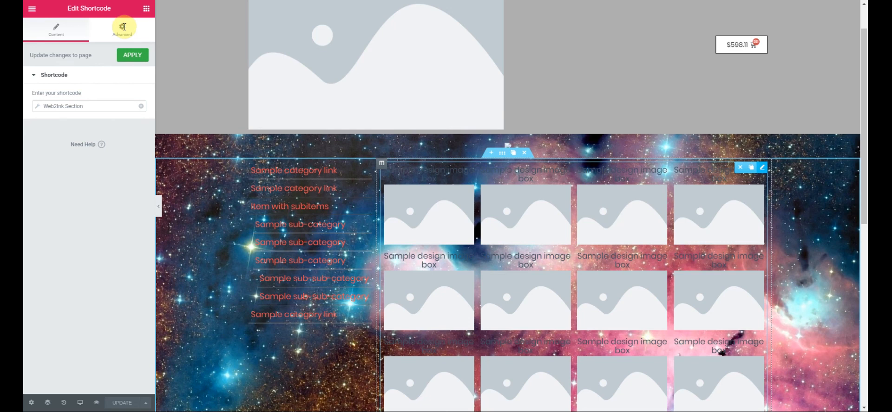
- Set the background color of the design grid's shortcode widget to white #FFFFFF after trying green and translucent grey #7A7A7A
click(127, 157)
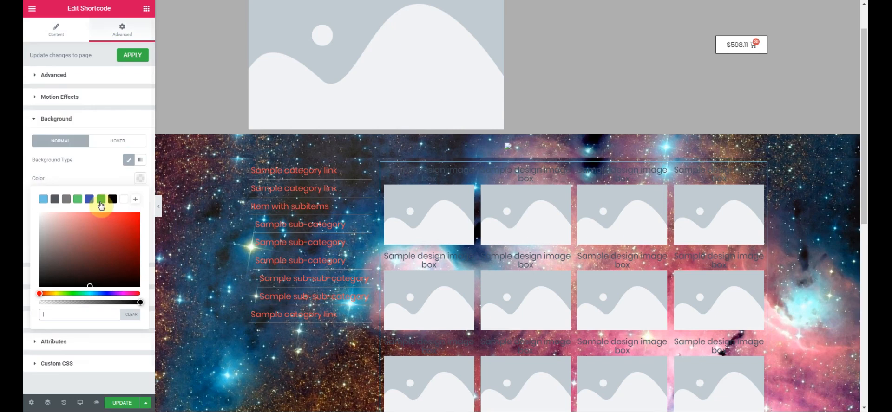
click(101, 201)
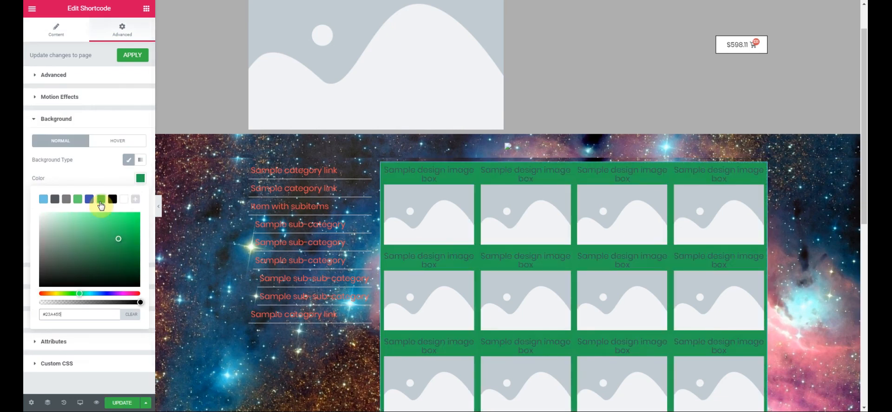
click(66, 199)
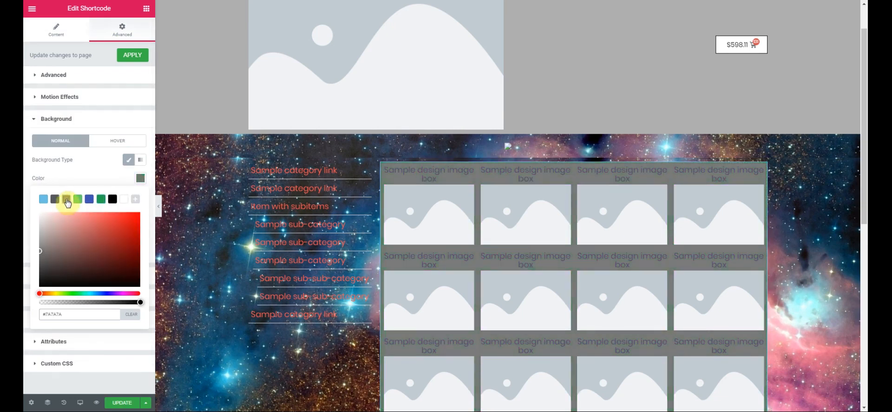
drag(140, 303, 92, 303)
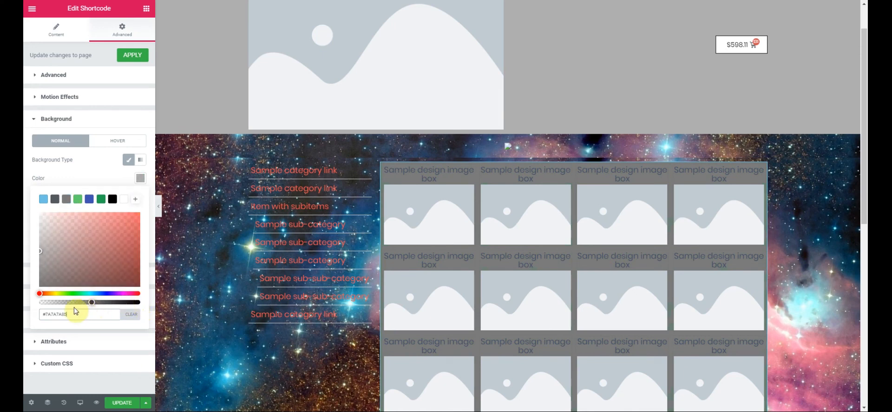
click(69, 303)
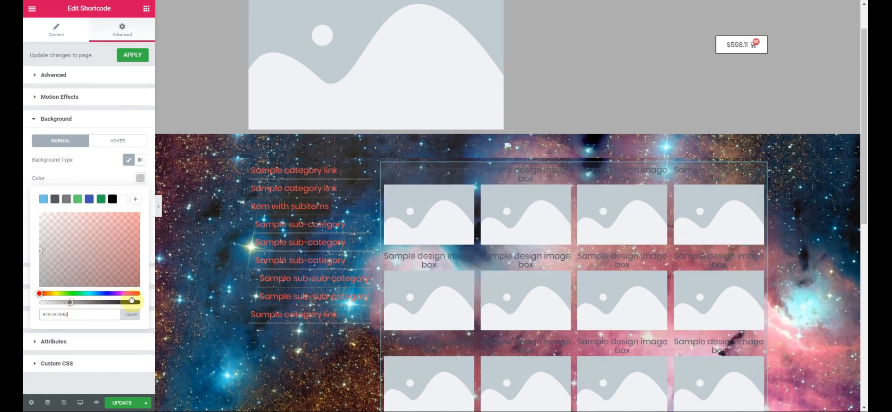
drag(124, 302, 146, 305)
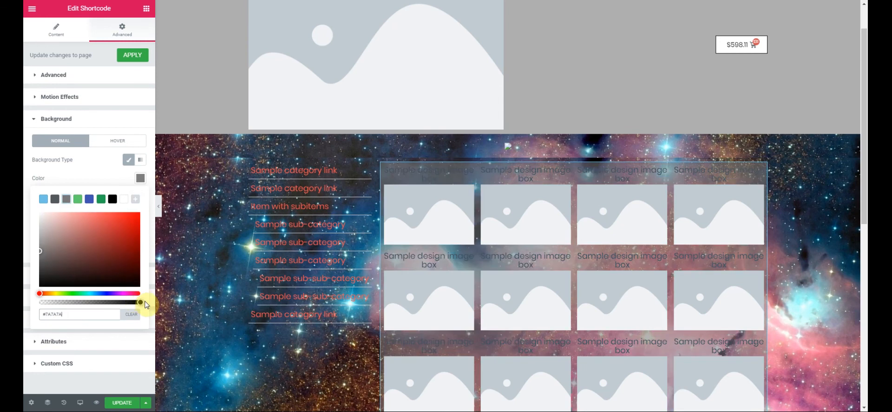
click(123, 200)
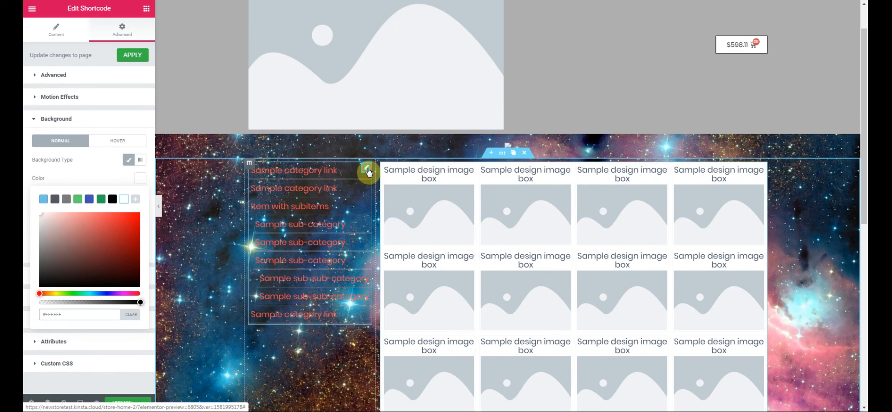
- Set the background color of the category links' shortcode widget to white #FFFFFF
click(367, 169)
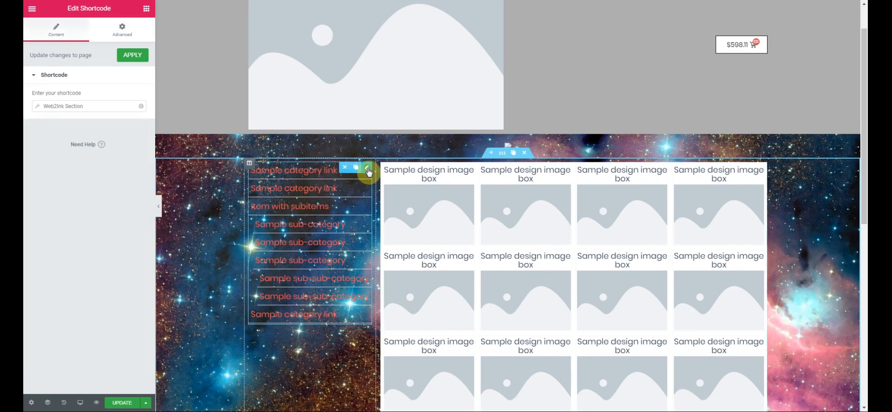
click(123, 30)
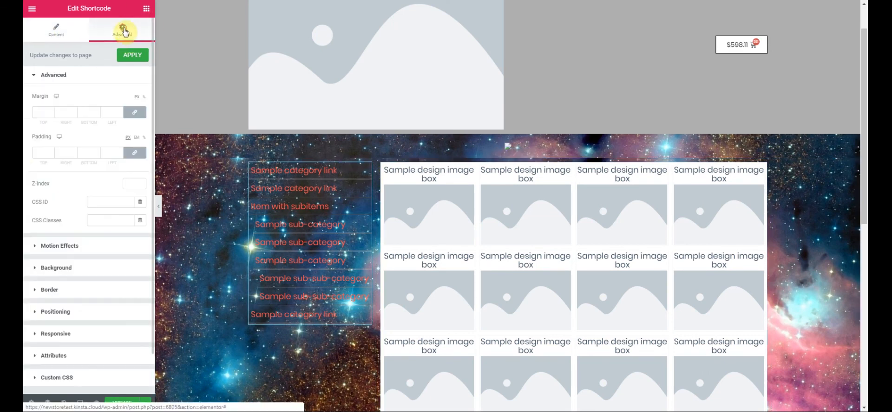
click(64, 267)
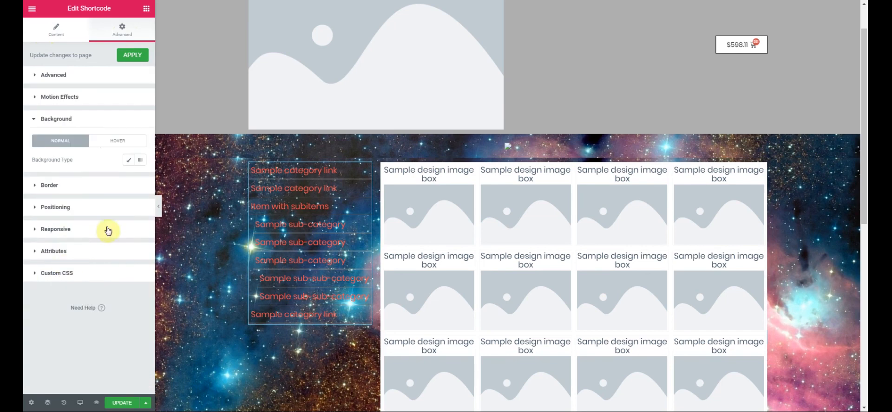
click(127, 163)
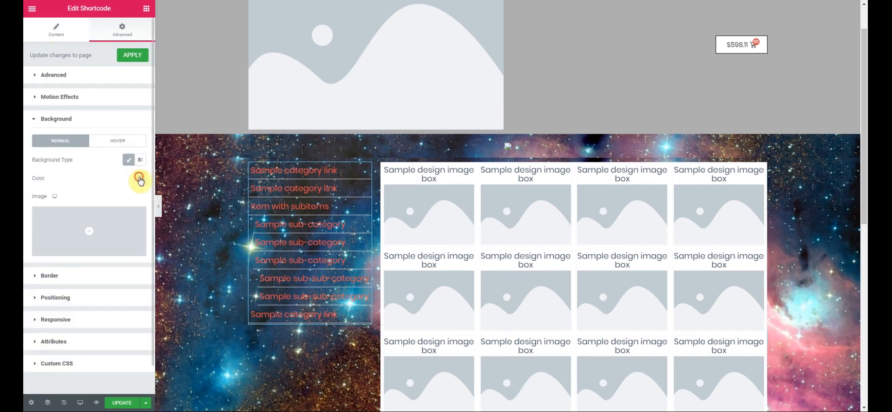
click(140, 179)
click(124, 200)
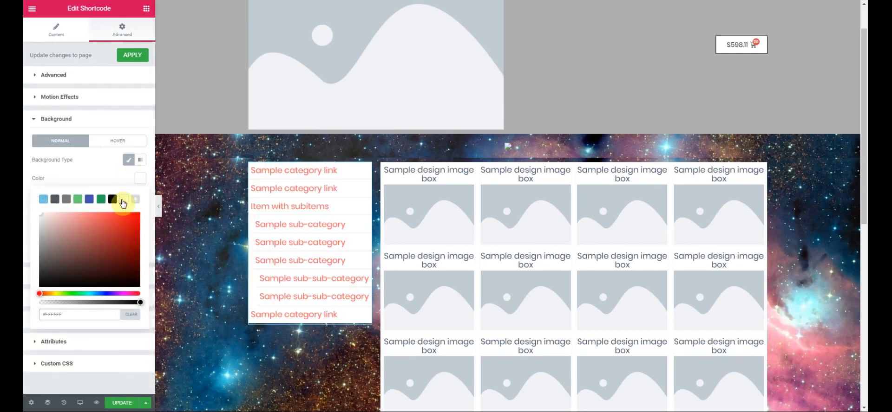
click(113, 178)
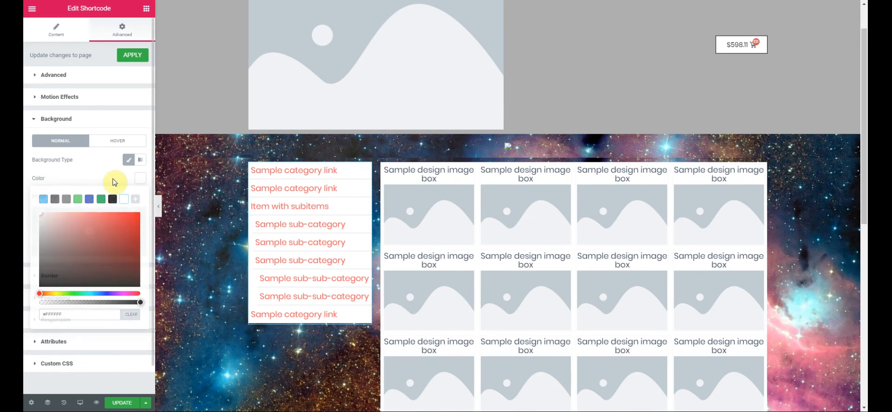
- Round the category links widget with a border radius of 5 px on all corners
click(60, 275)
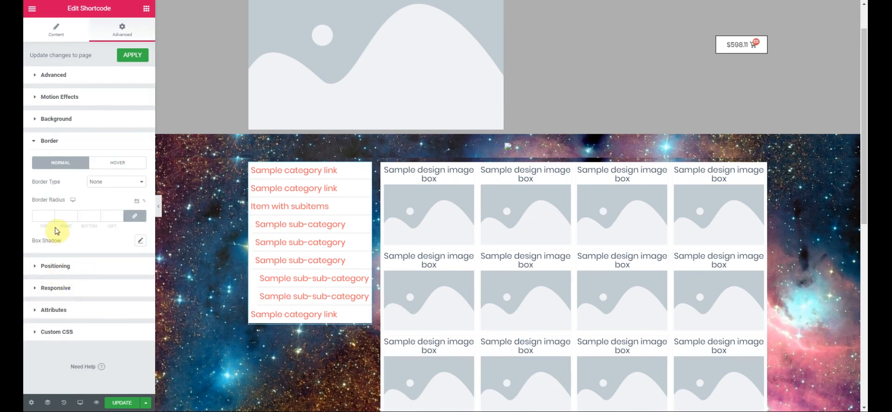
click(51, 217)
text(16)
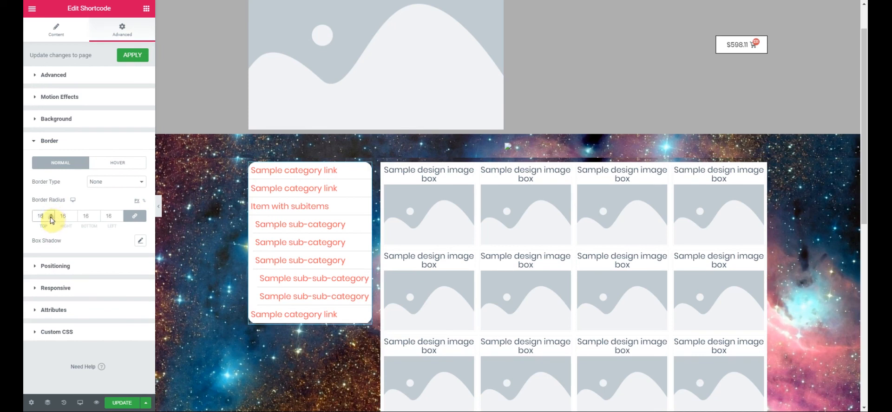
click(51, 218)
click(51, 218)
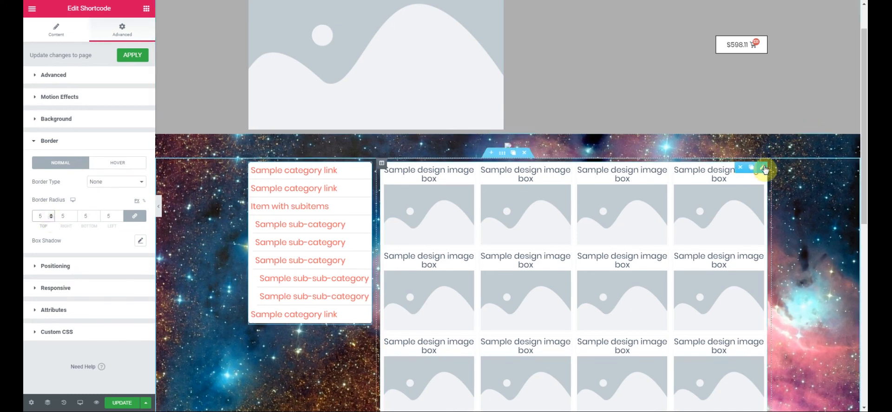
- Give the design grid widget a border radius of 5 px on all corners
click(763, 167)
click(60, 278)
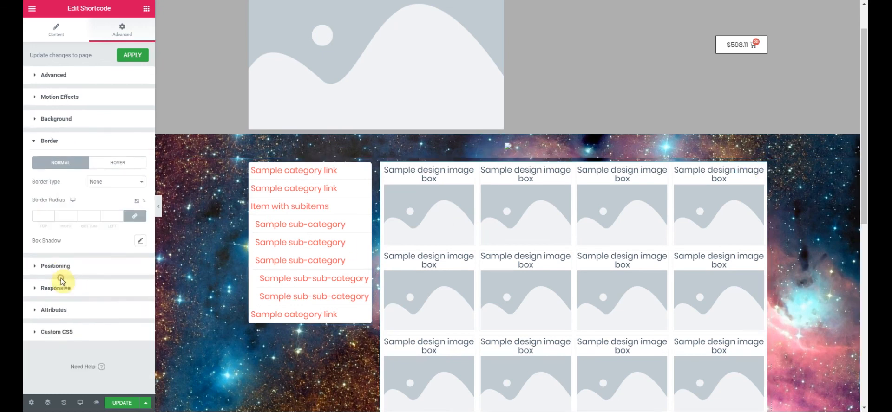
click(54, 216)
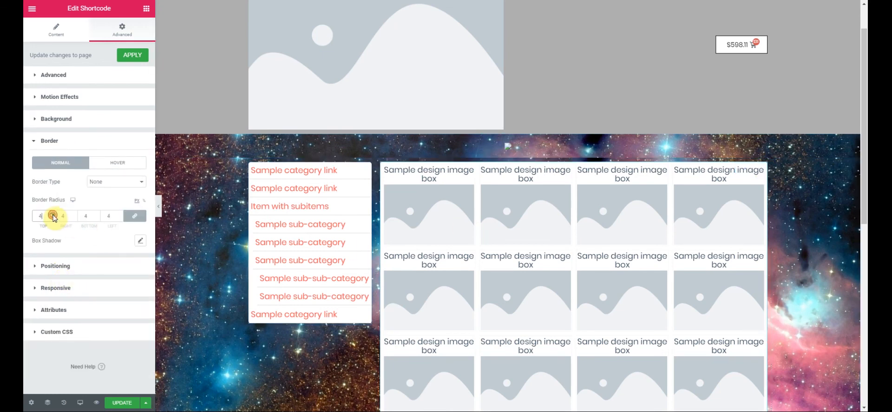
click(53, 216)
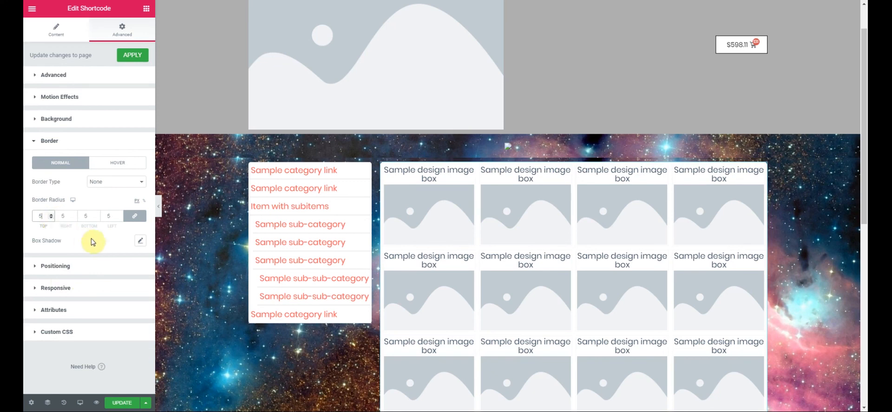
- Update the template and check the white category and design panels on the reloaded storefront
click(123, 402)
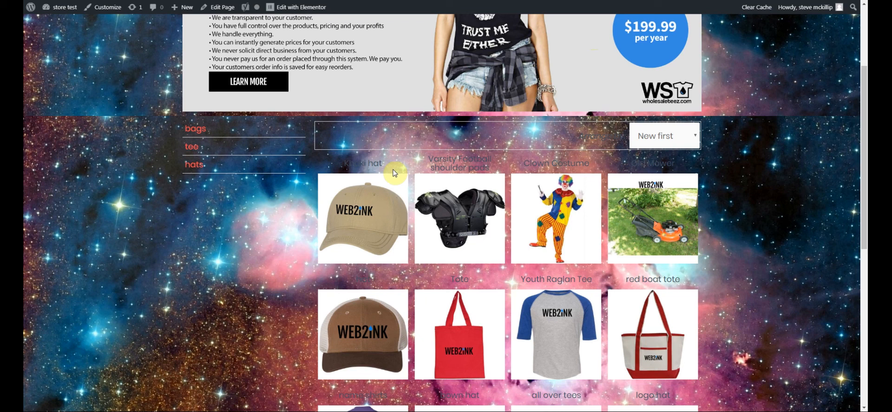
click(480, 217)
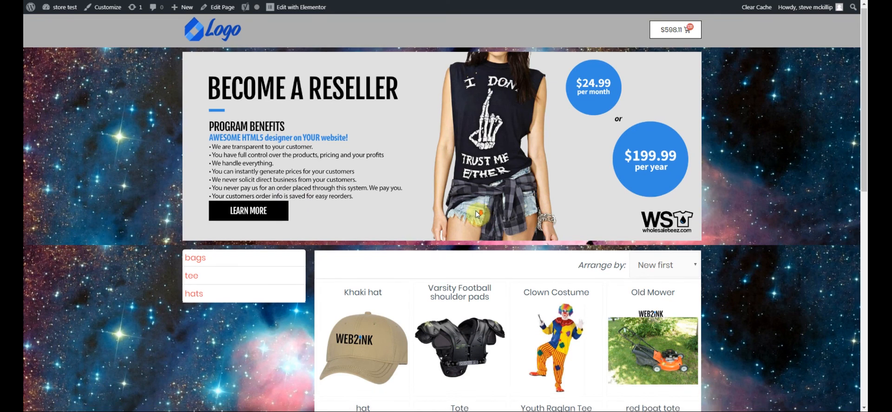
scroll(477, 215, up, 1)
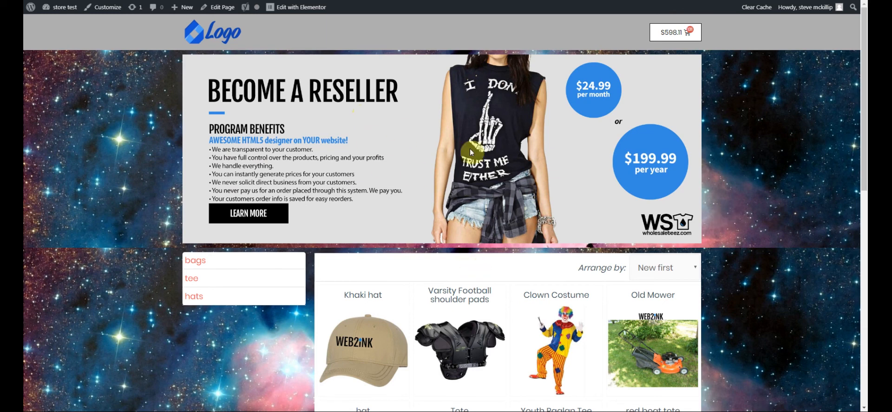
scroll(442, 289, down, 1)
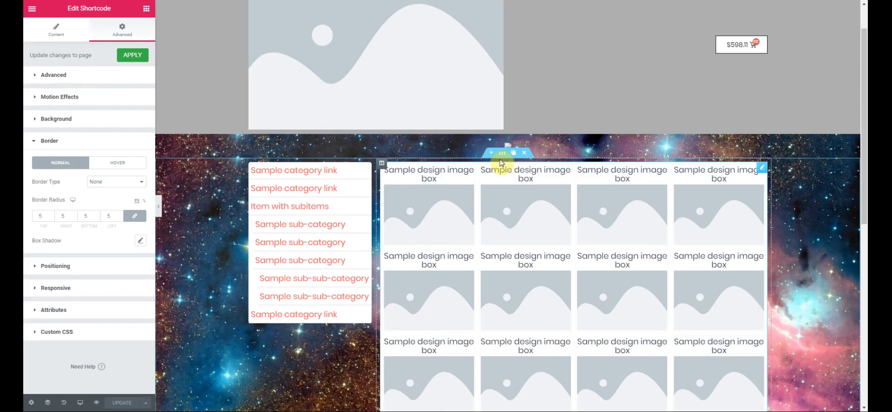
- Remove the galaxy background image from the category links and designs section and from the banner section, and update the template
click(502, 159)
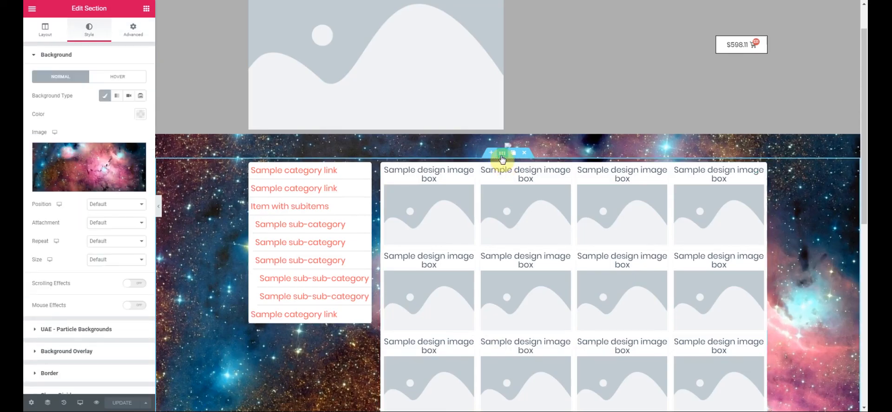
click(137, 154)
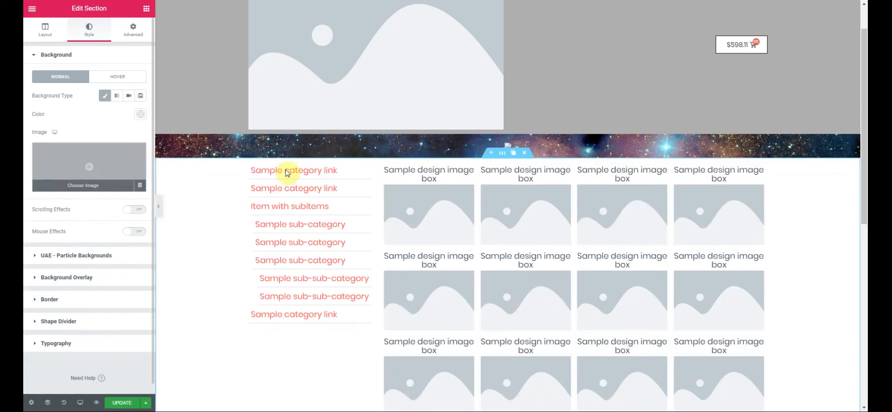
click(504, 131)
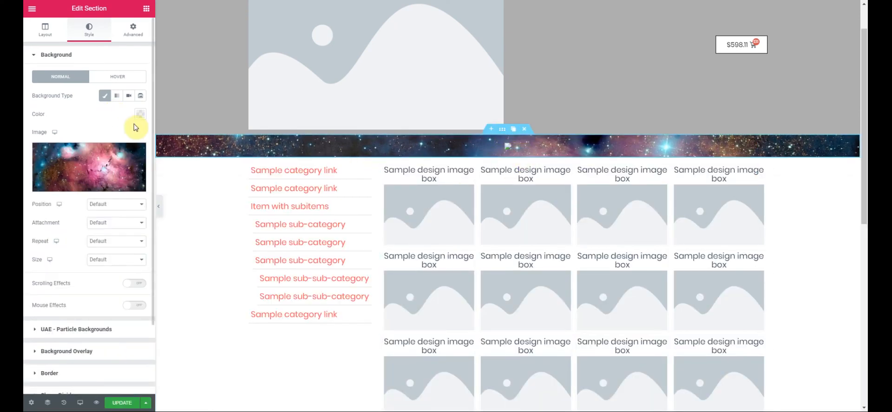
click(136, 151)
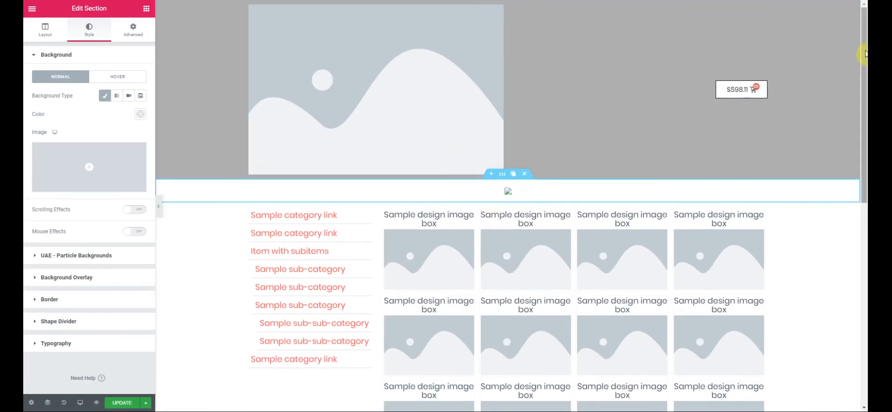
scroll(395, 233, down, 3)
click(119, 403)
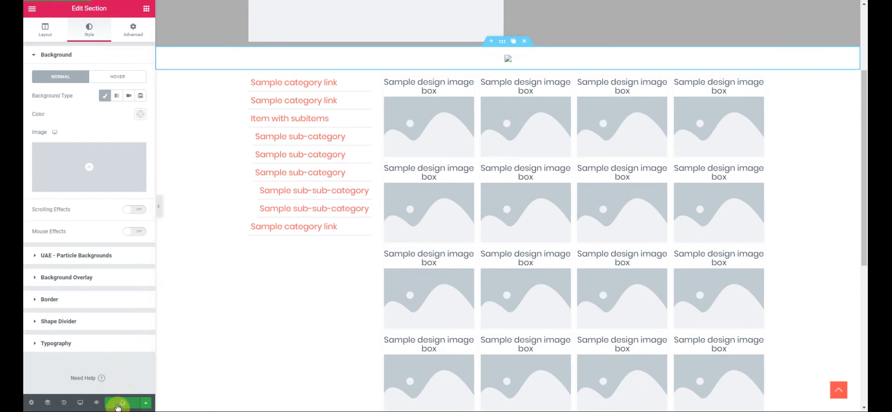
scroll(523, 278, down, 3)
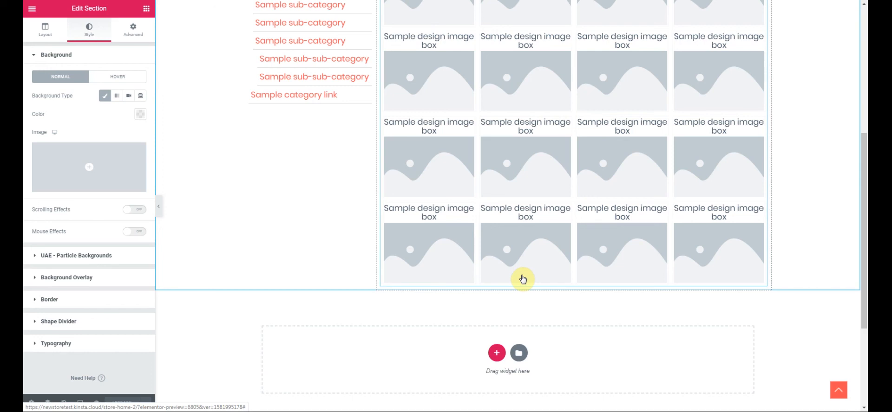
scroll(354, 313, up, 6)
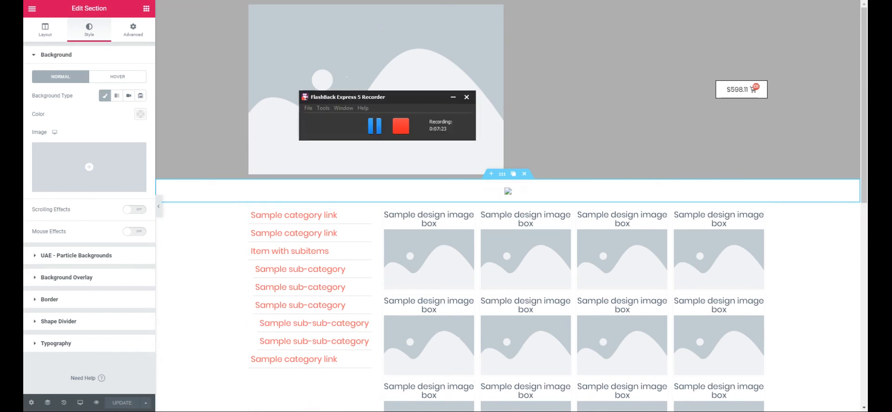
click(408, 126)
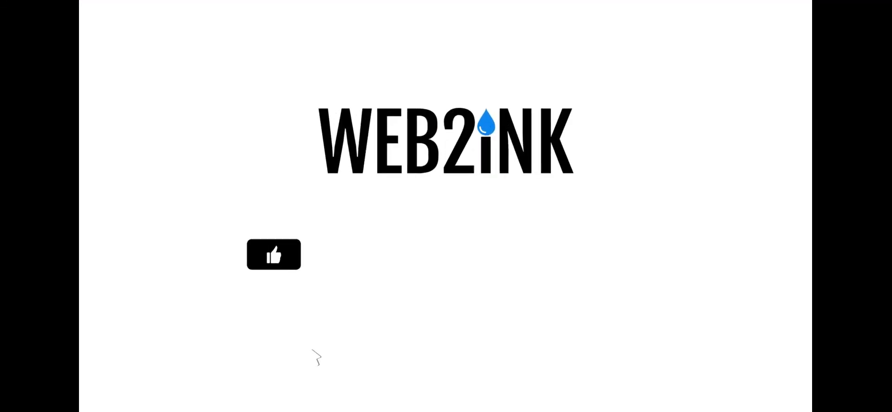